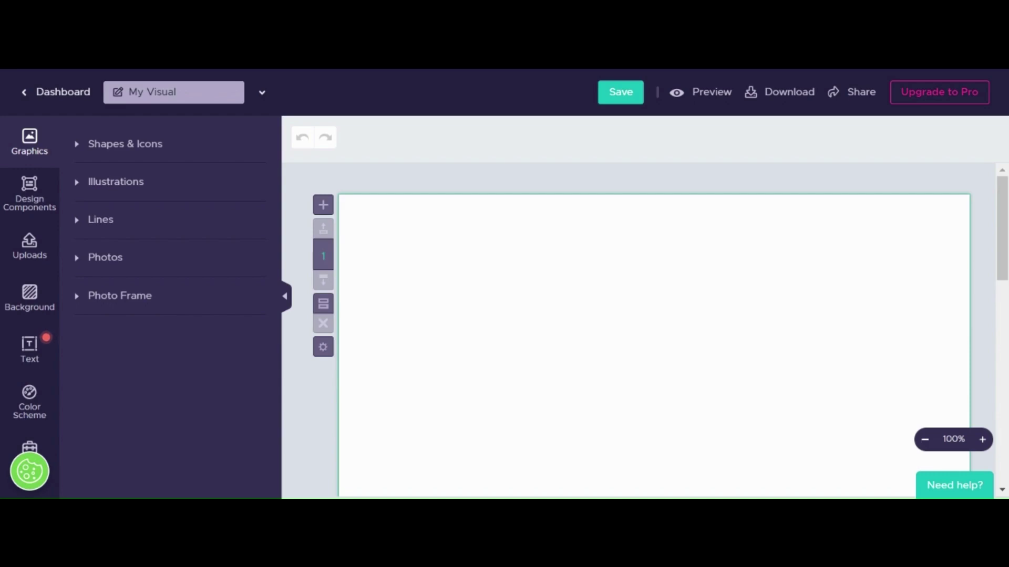
Rename the visual as "Design for Change"
{"action": "left_click", "coordinate": [174, 99]}
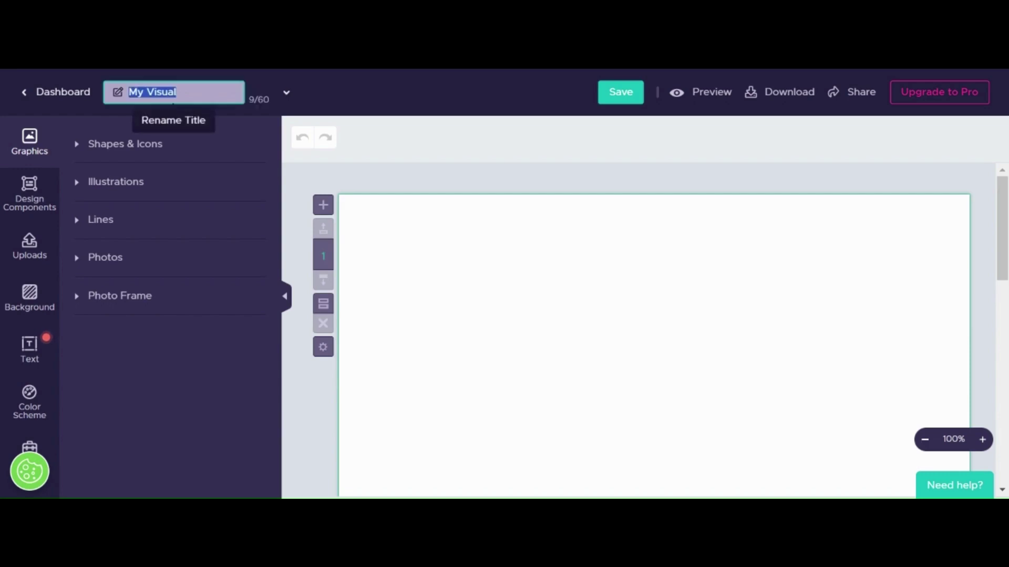
{"action": "type", "text": "Desi"}
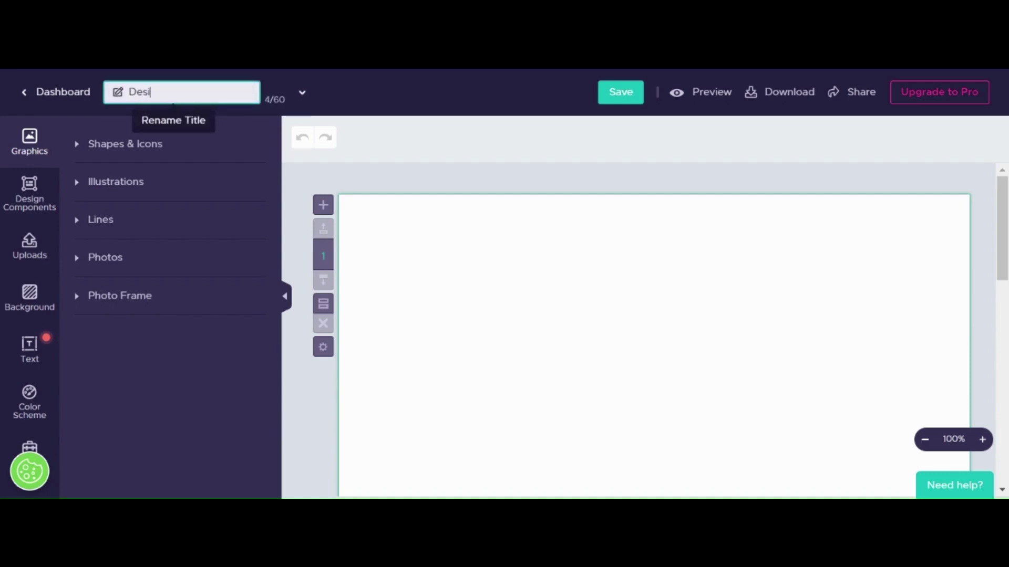
{"action": "type", "text": "gn for Change"}
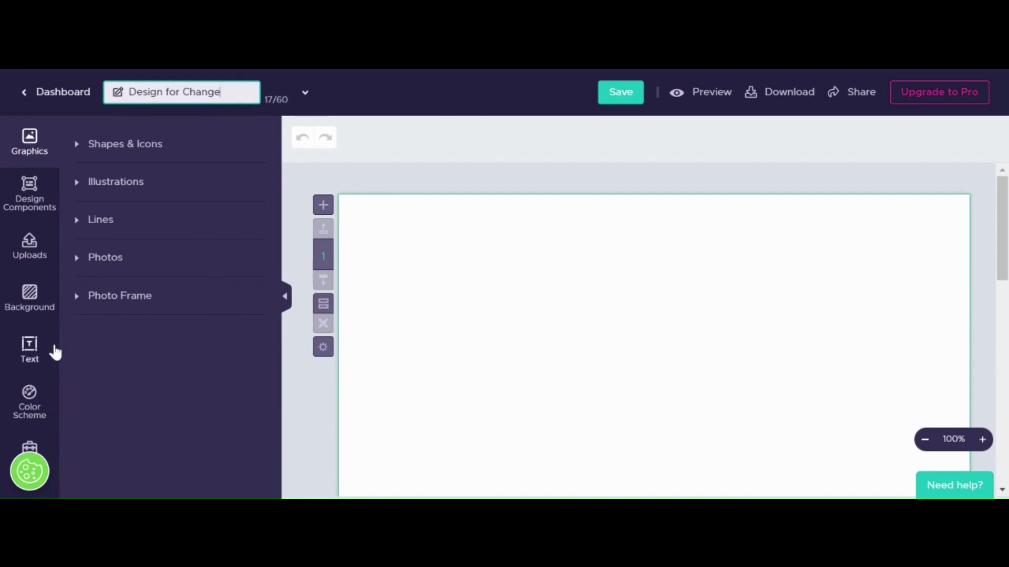
Add a Title text element to the page reading "Design for Change"
{"action": "left_click", "coordinate": [31, 350]}
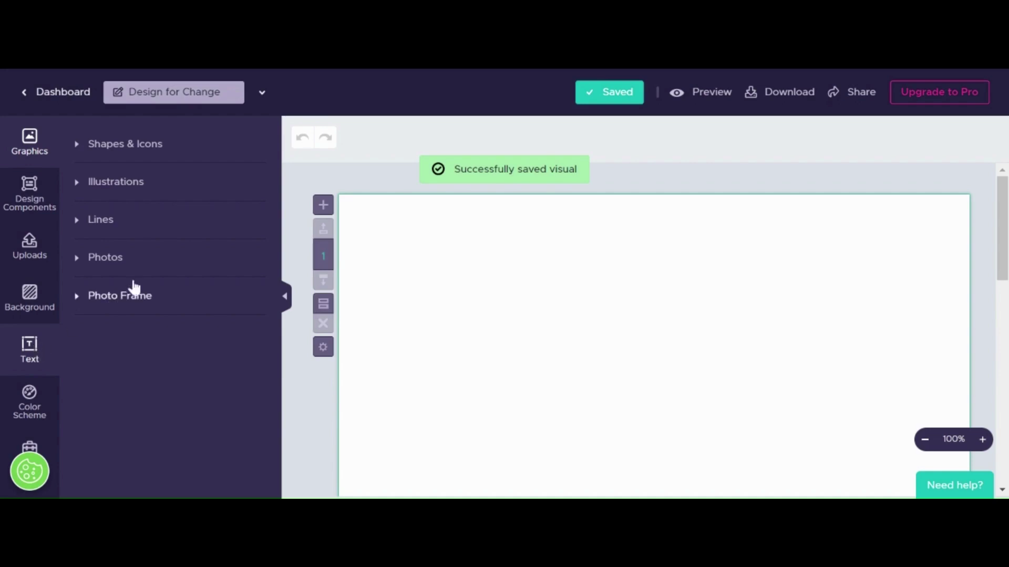
{"action": "left_click", "coordinate": [32, 353]}
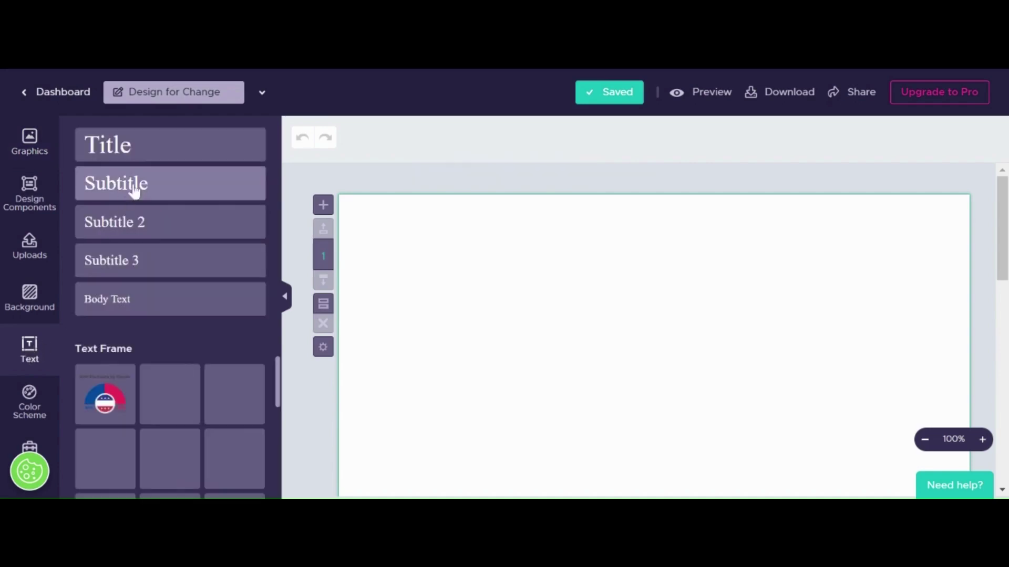
{"action": "left_click", "coordinate": [172, 155]}
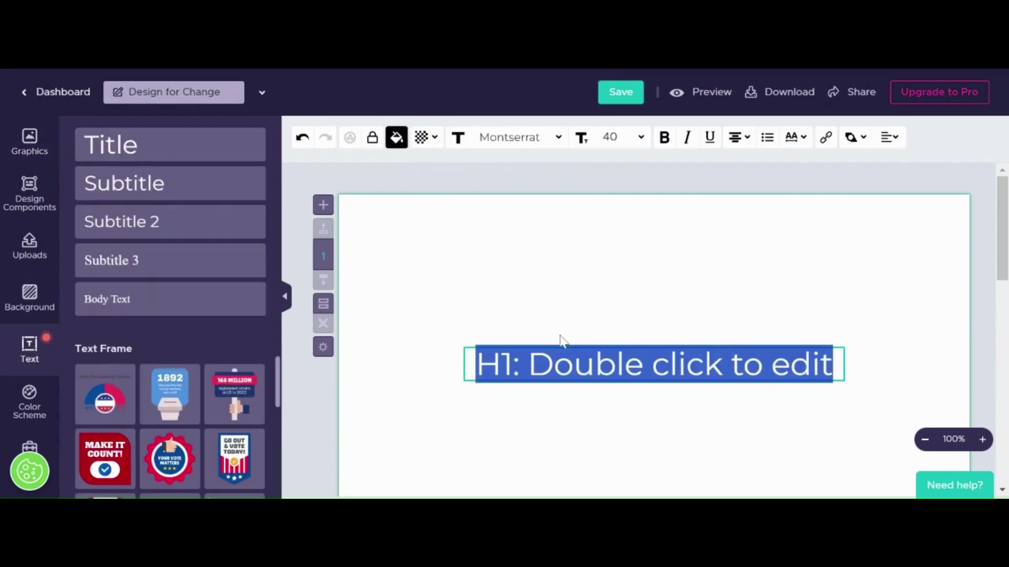
{"action": "key", "text": "BackSpace"}
{"action": "type", "text": "Des"}
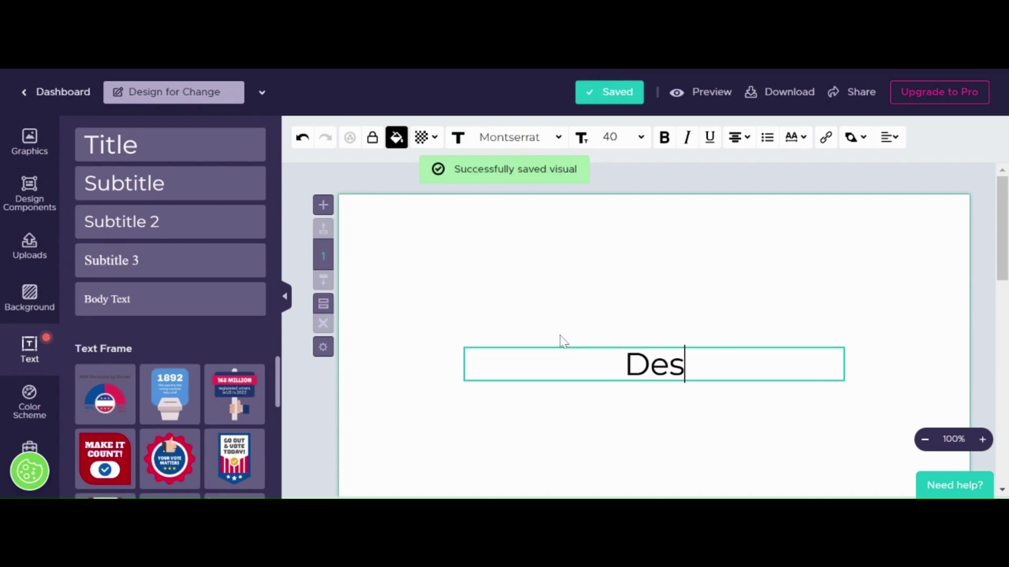
{"action": "type", "text": "ign for Change"}
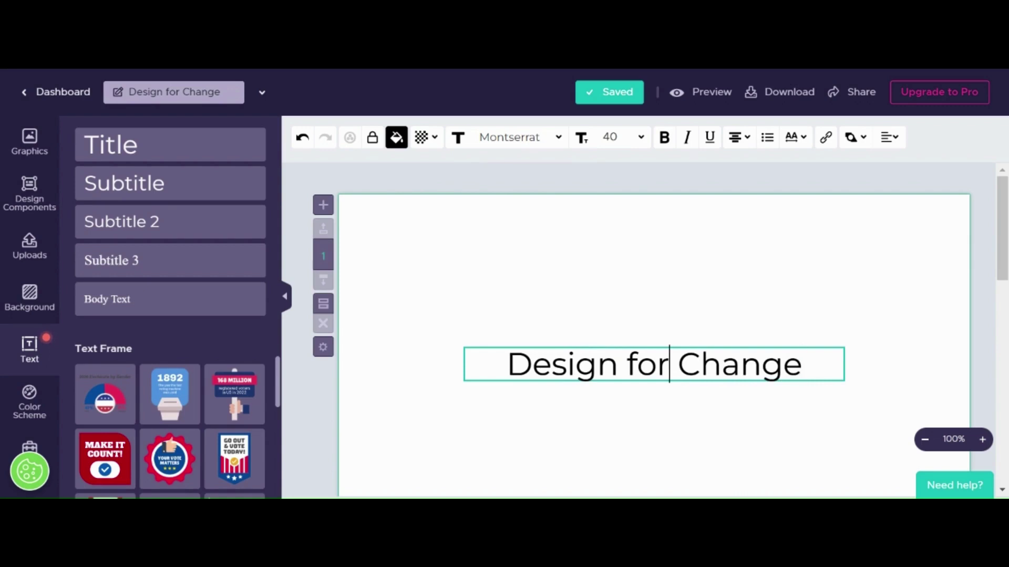
Move the title text up to the top centre of the page
{"action": "left_click", "coordinate": [704, 414]}
{"action": "left_click", "coordinate": [669, 377]}
{"action": "left_click_drag", "start_coordinate": [670, 378], "coordinate": [657, 250]}
{"action": "left_click", "coordinate": [657, 250]}
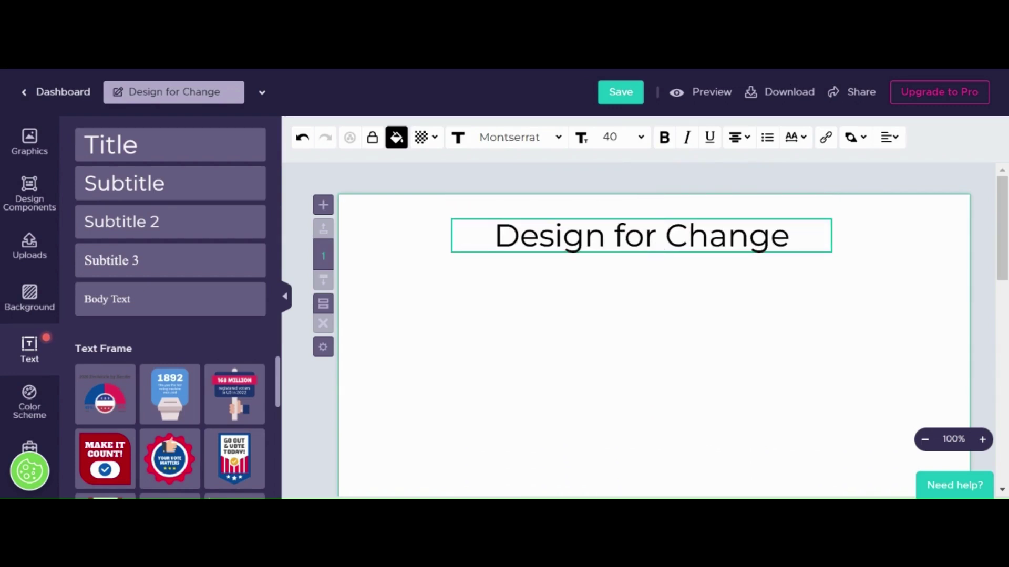
Set the font of the "Design for Change" title to Mulish
{"action": "left_click_drag", "start_coordinate": [789, 236], "coordinate": [494, 237]}
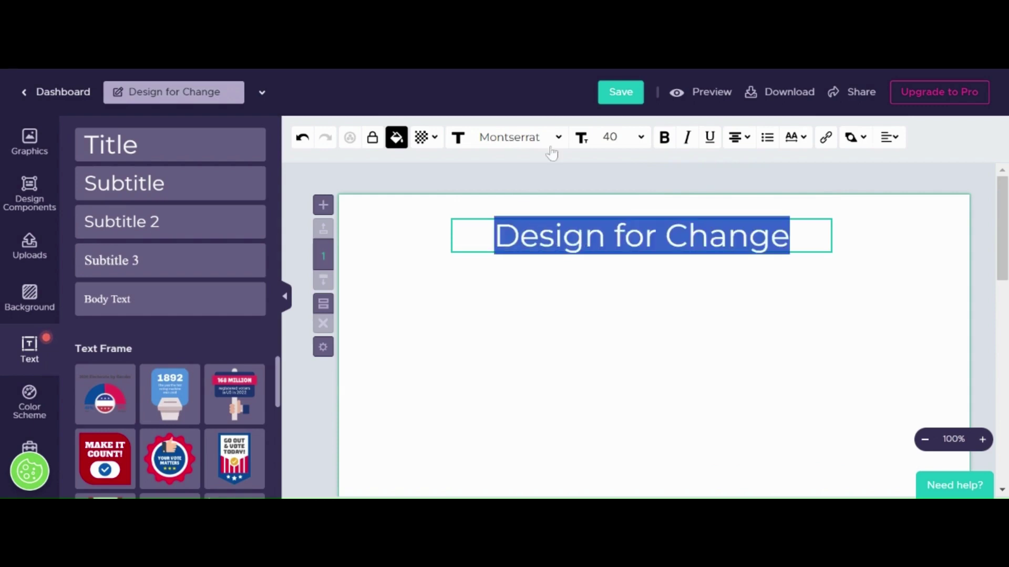
{"action": "left_click", "coordinate": [507, 137]}
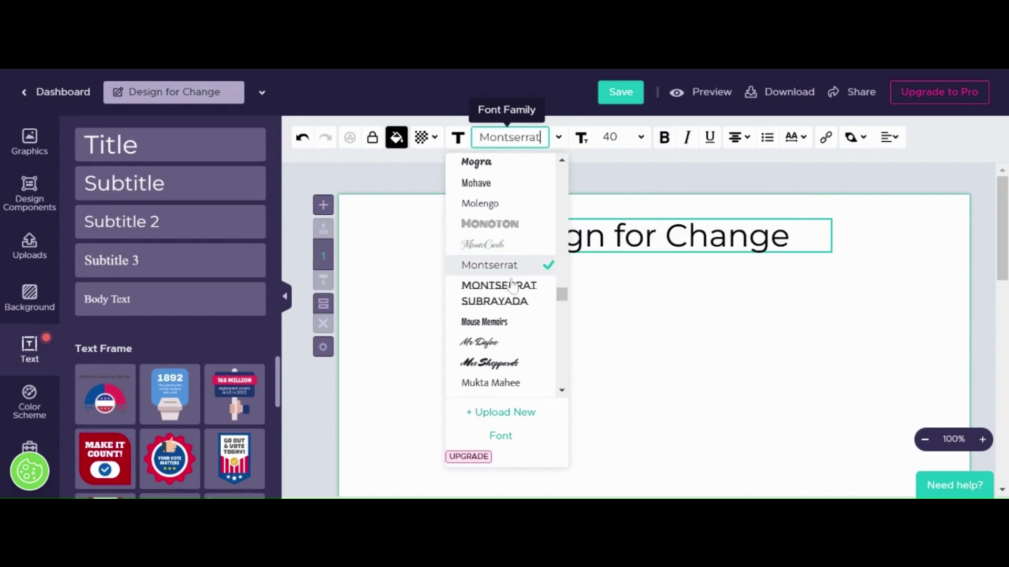
{"action": "scroll", "coordinate": [513, 285], "scroll_direction": "down", "scroll_amount": 3}
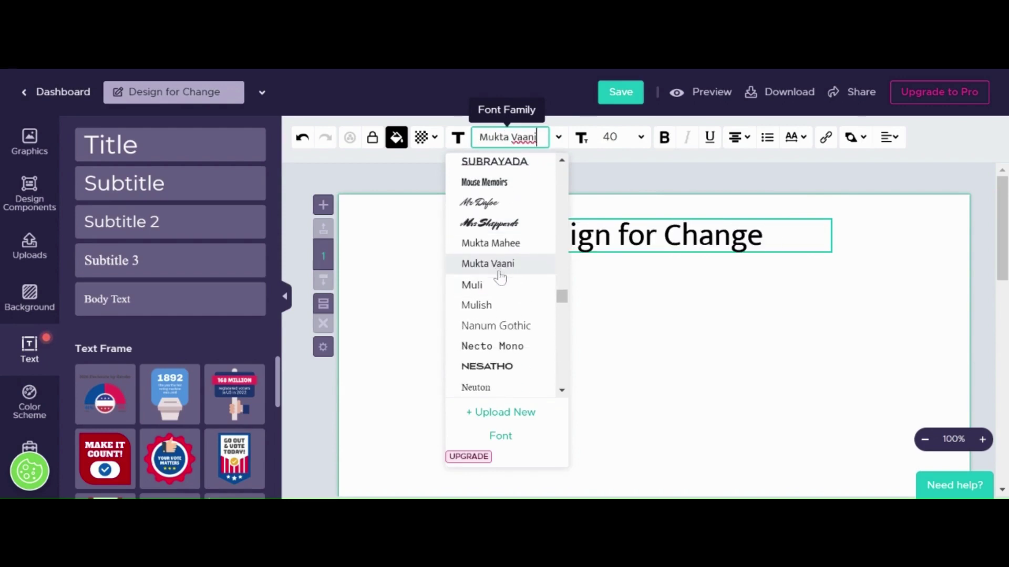
{"action": "left_click", "coordinate": [505, 310]}
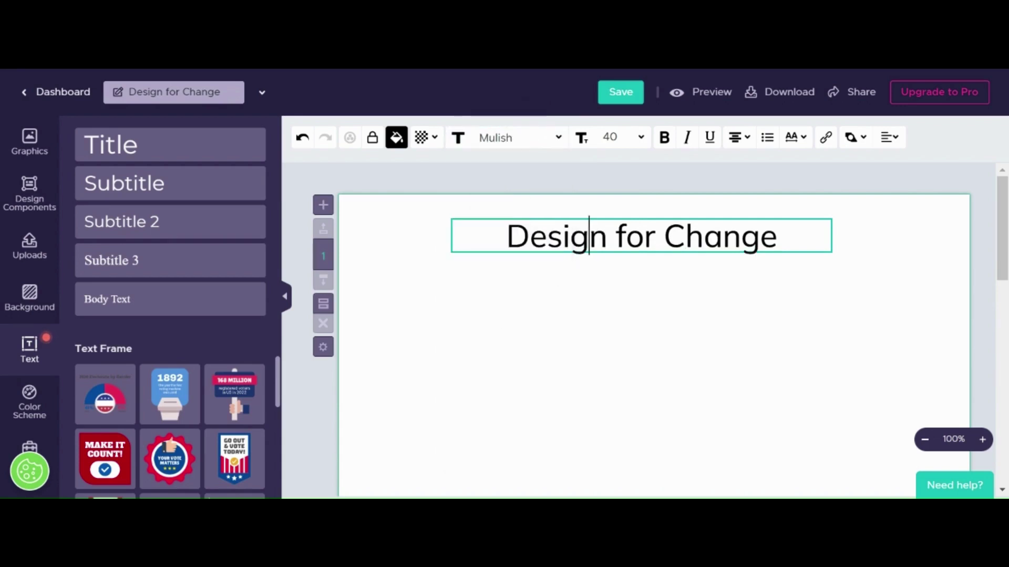
Colour the whole title text with the recent blue #242BFF
{"action": "left_click", "coordinate": [398, 139]}
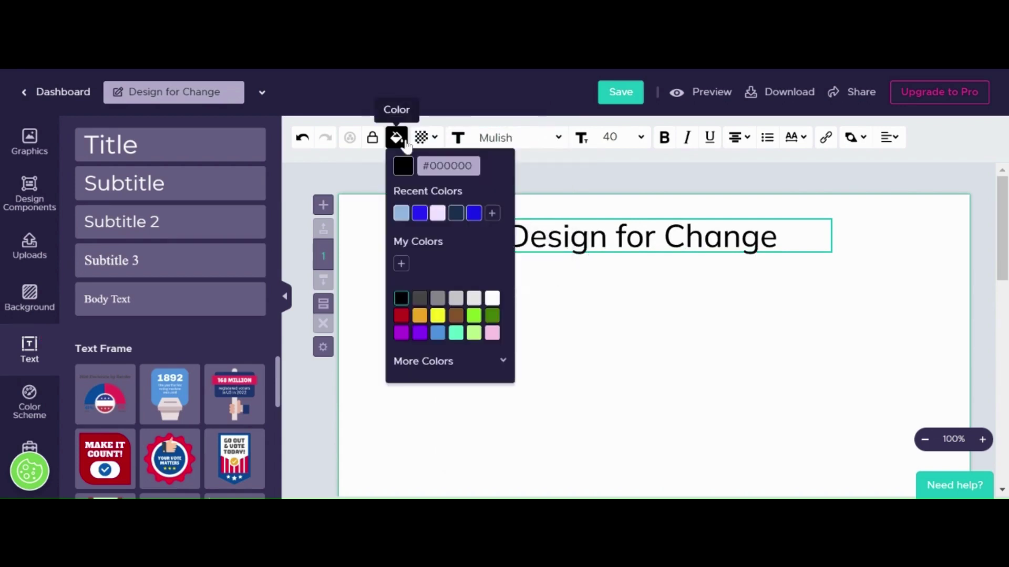
{"action": "left_click", "coordinate": [422, 213]}
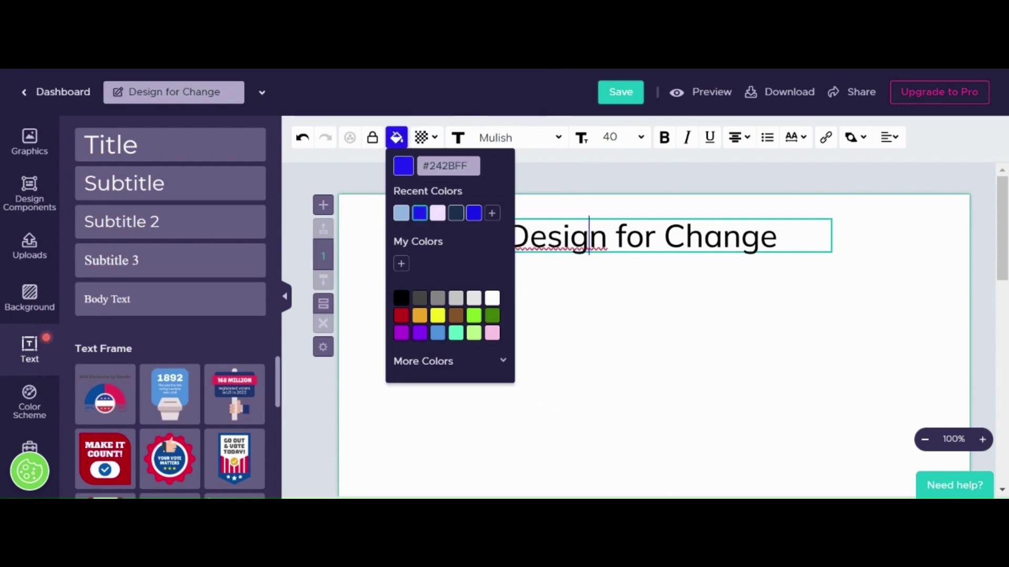
{"action": "left_click_drag", "start_coordinate": [563, 237], "coordinate": [506, 236]}
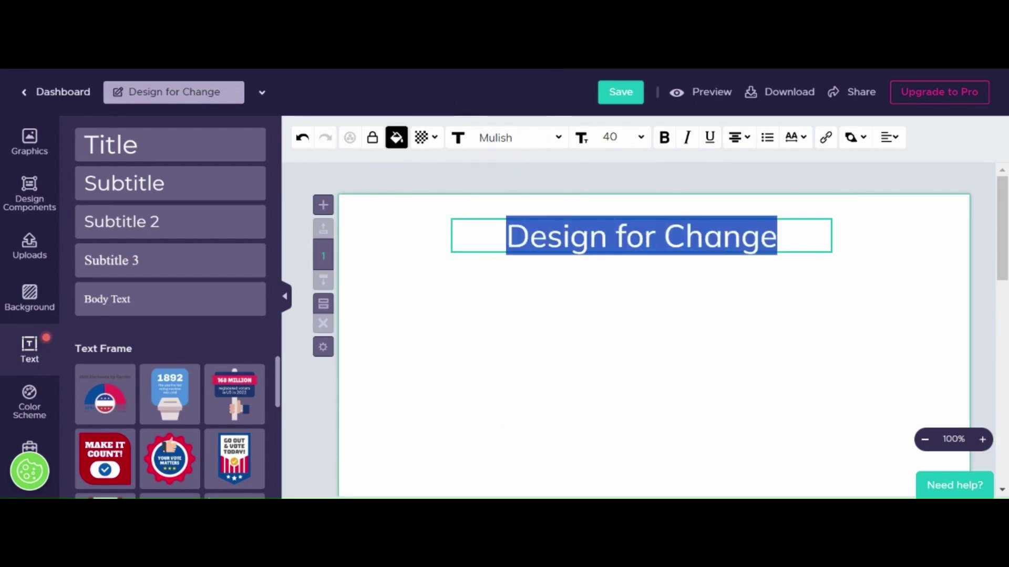
{"action": "left_click", "coordinate": [397, 138]}
{"action": "left_click", "coordinate": [420, 215]}
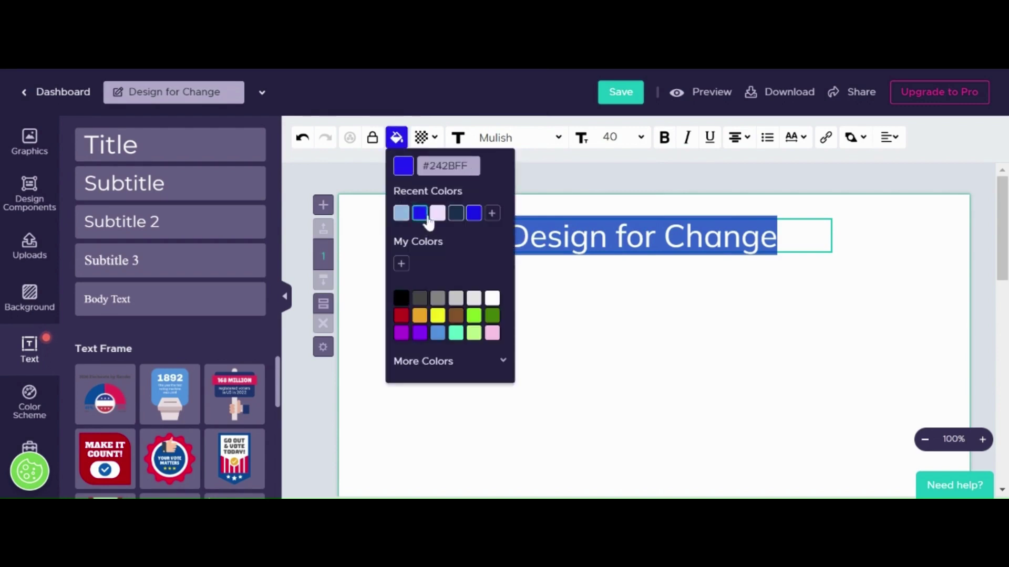
{"action": "left_click", "coordinate": [576, 293]}
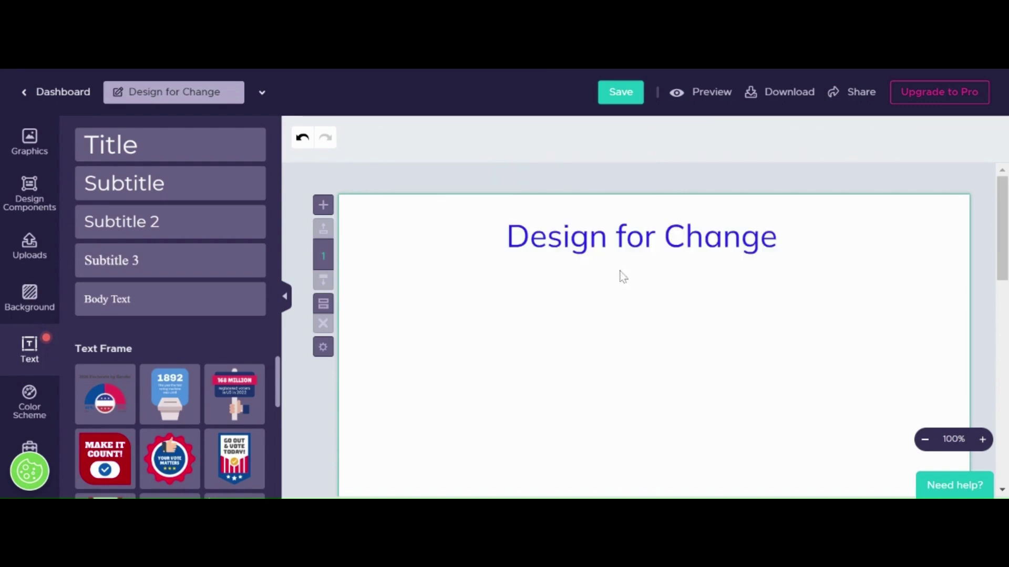
Change the title text to the lighter custom shade #7276F1 and save the visual
{"action": "left_click", "coordinate": [628, 242]}
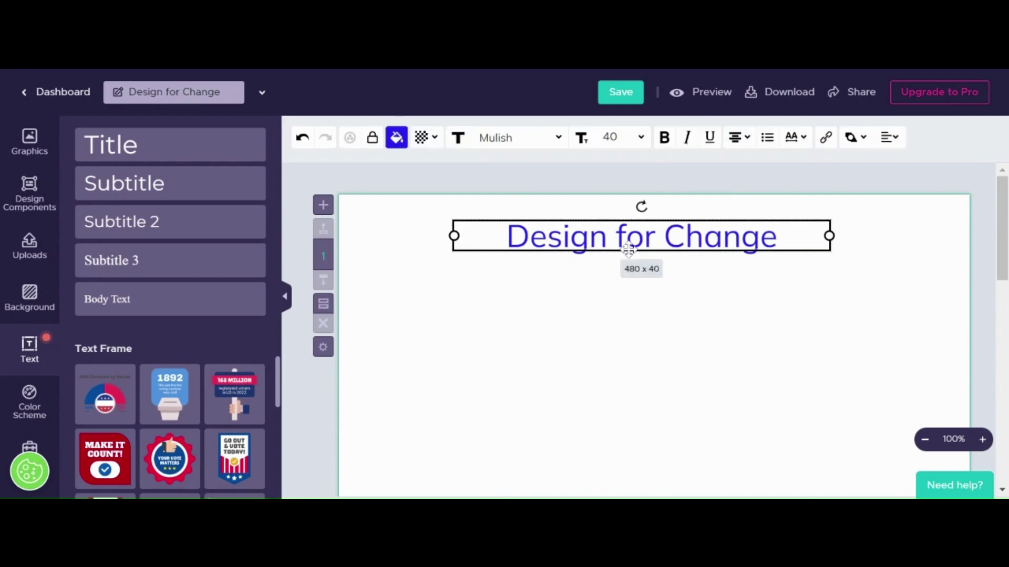
{"action": "left_click", "coordinate": [704, 236]}
{"action": "left_click_drag", "start_coordinate": [777, 236], "coordinate": [506, 263]}
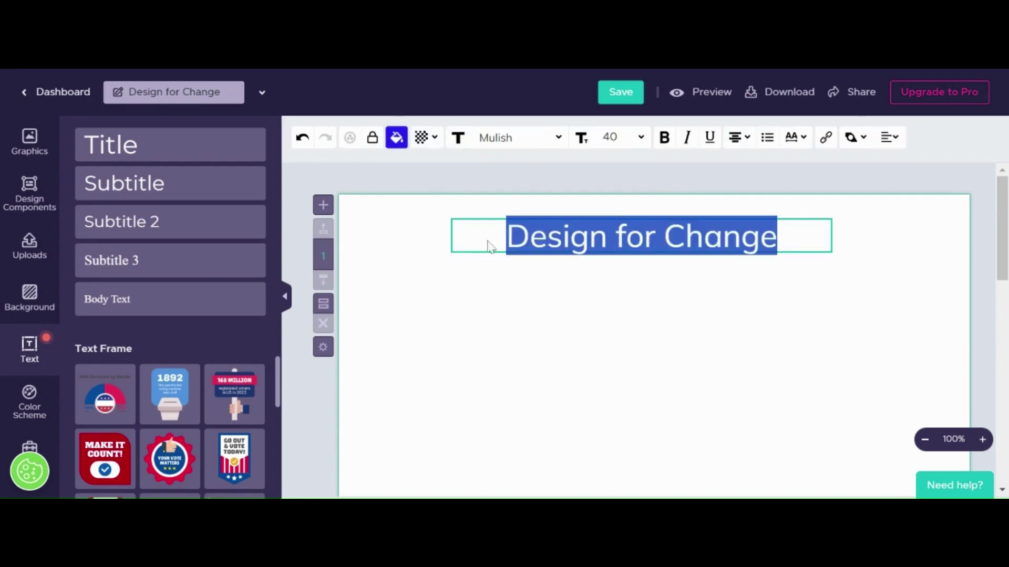
{"action": "left_click", "coordinate": [397, 139]}
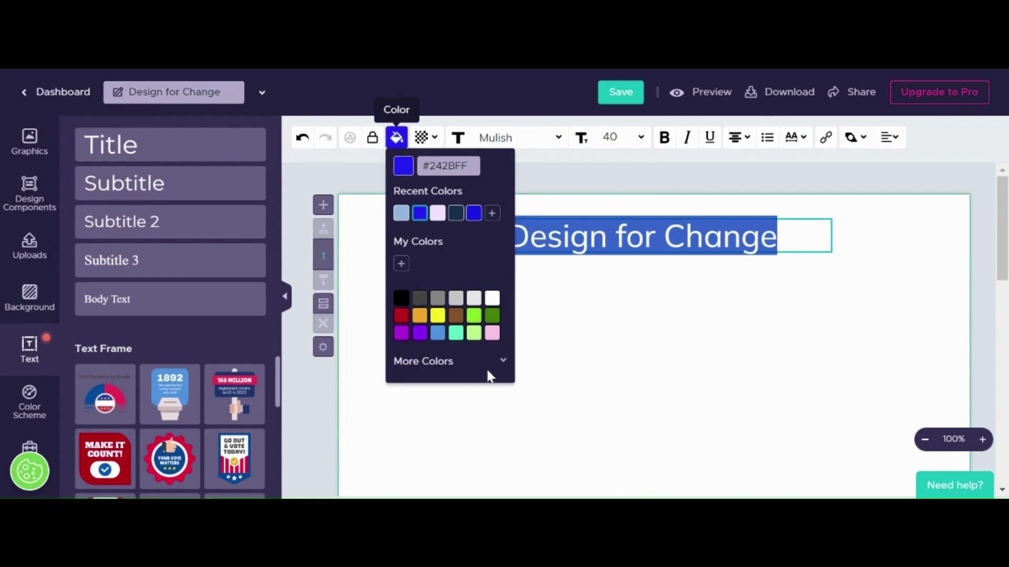
{"action": "left_click", "coordinate": [502, 361]}
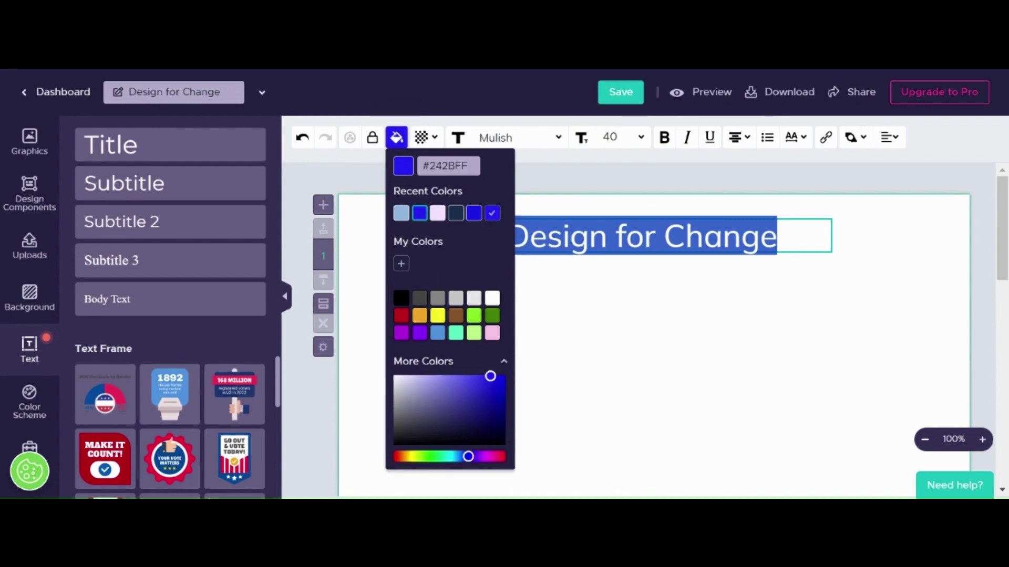
{"action": "left_click_drag", "start_coordinate": [491, 376], "coordinate": [452, 379]}
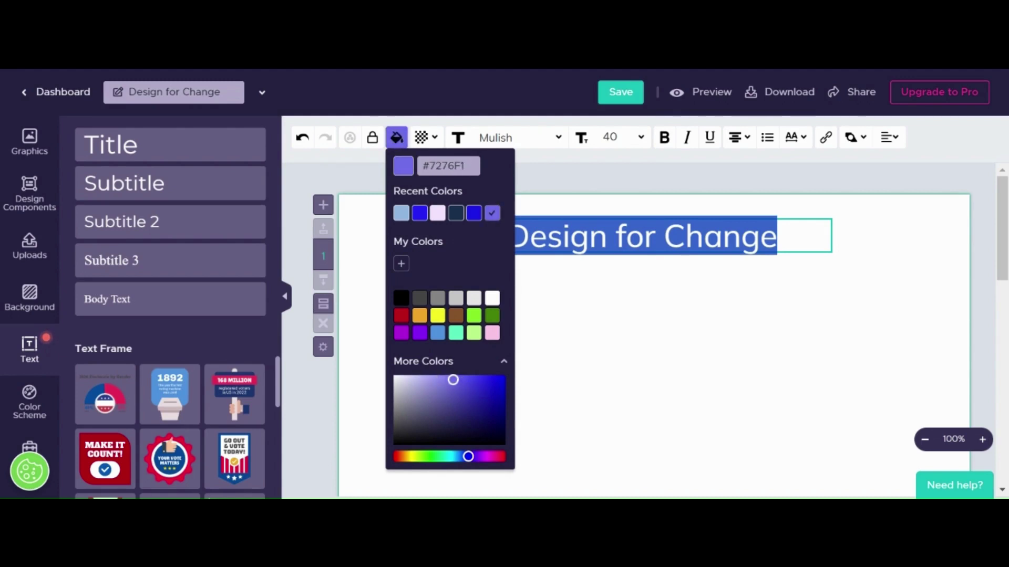
{"action": "left_click", "coordinate": [633, 315]}
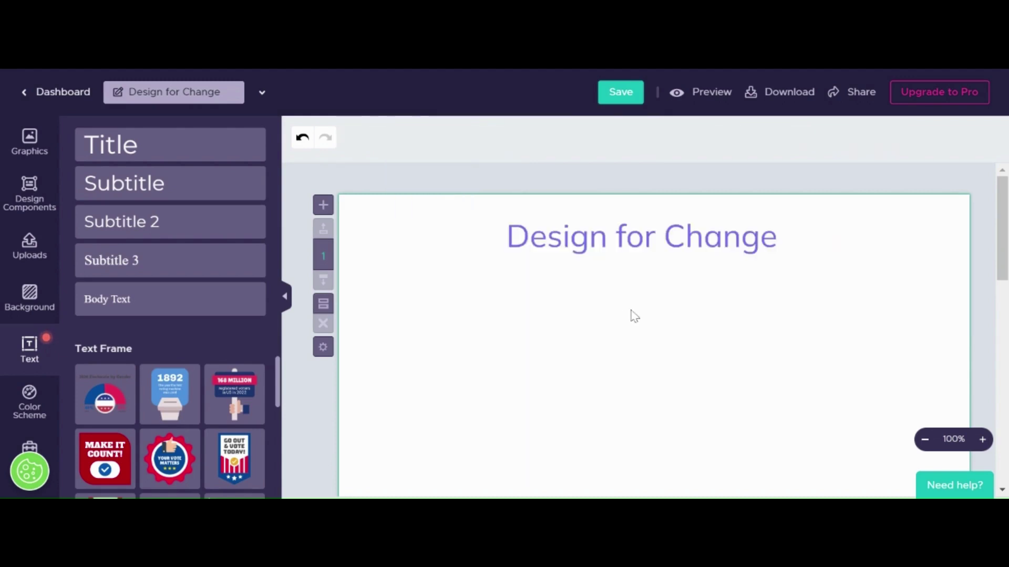
{"action": "left_click", "coordinate": [674, 238]}
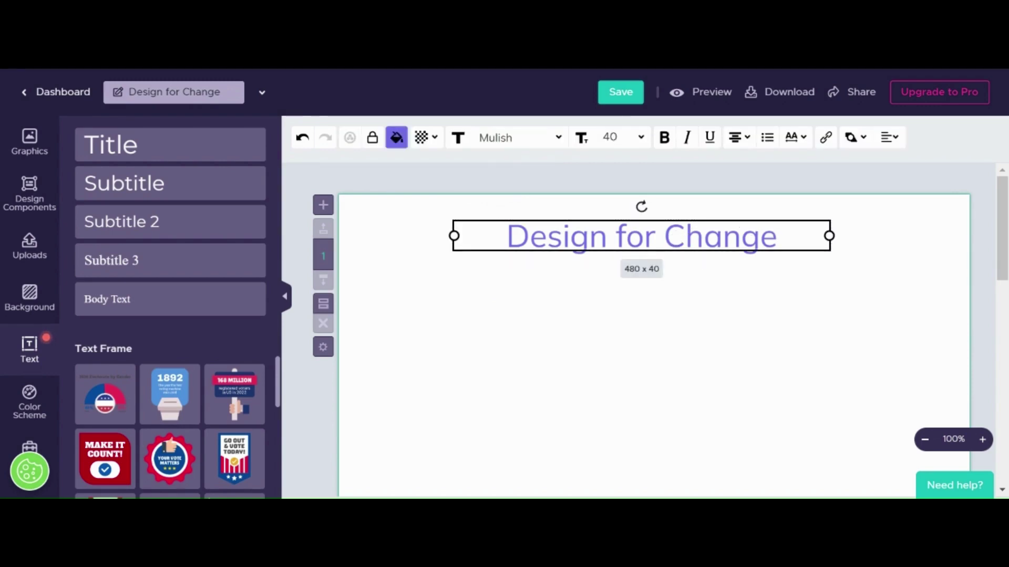
{"action": "key", "text": "ctrl+s"}
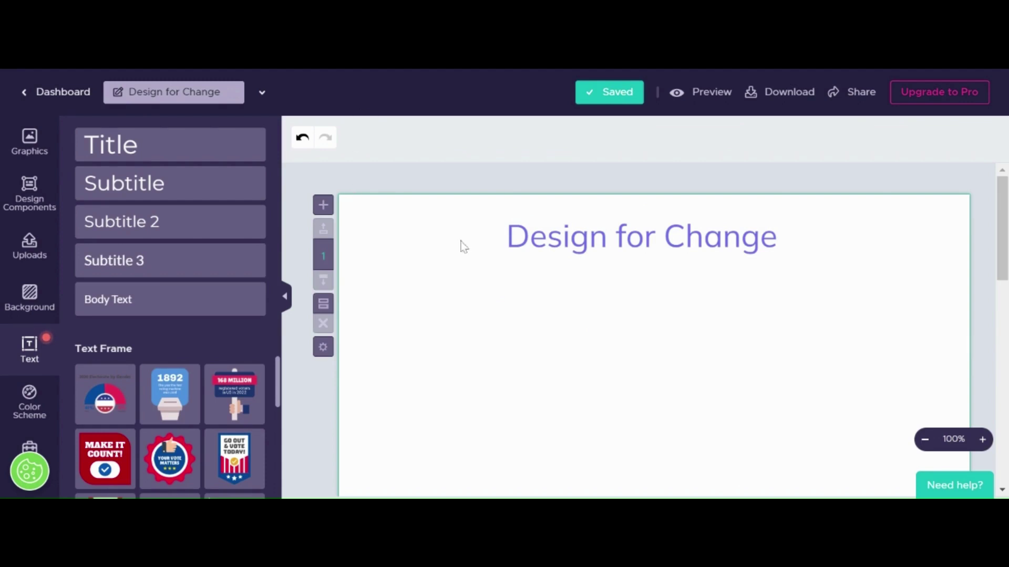
Search the shapes and icons for "reduced inequalities" and add the 10 Reduced Inequalities icon to the page
{"action": "left_click", "coordinate": [21, 158]}
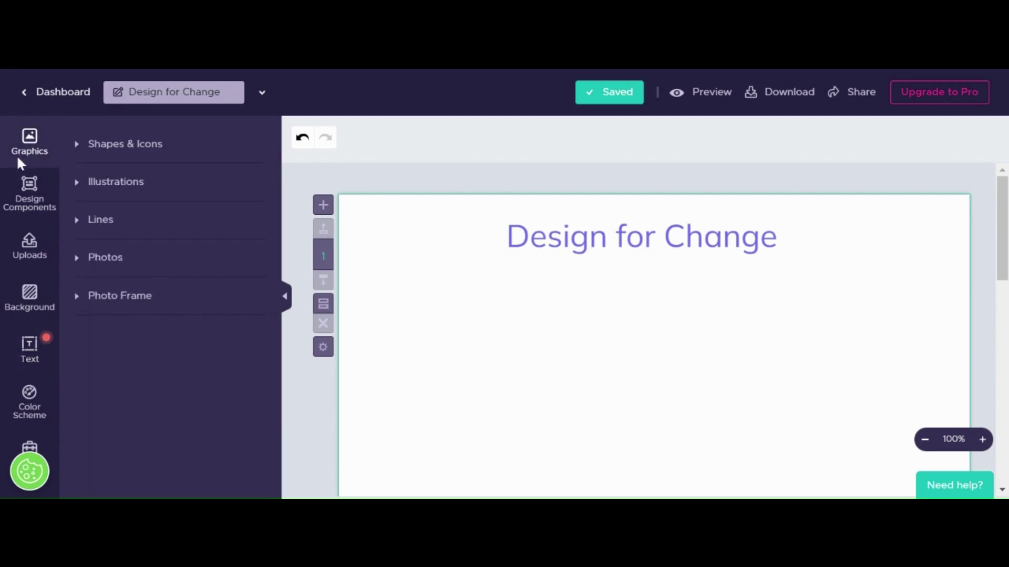
{"action": "left_click", "coordinate": [84, 153]}
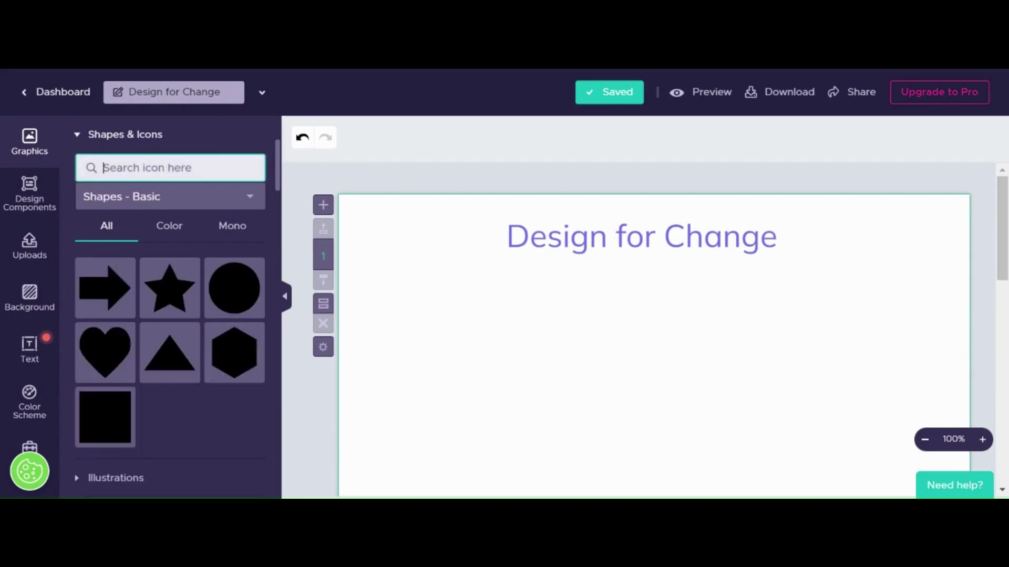
{"action": "type", "text": "reduced ineq"}
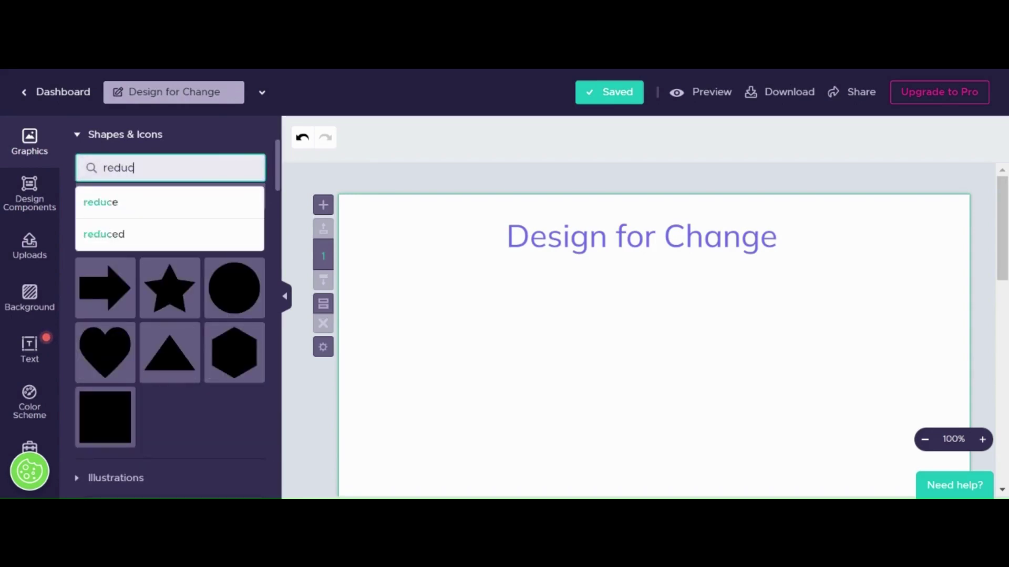
{"action": "type", "text": "ualities"}
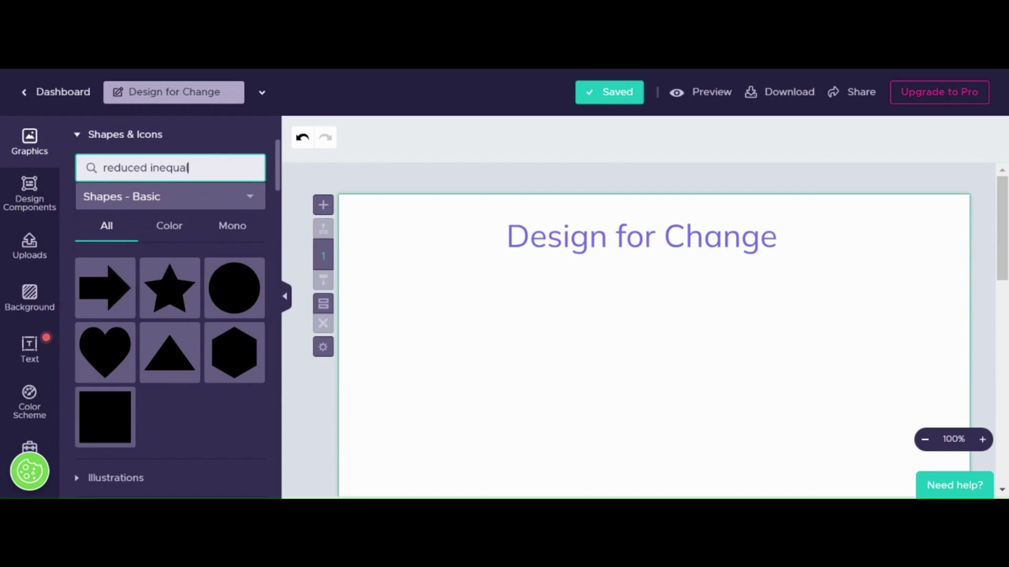
{"action": "key", "text": "Return"}
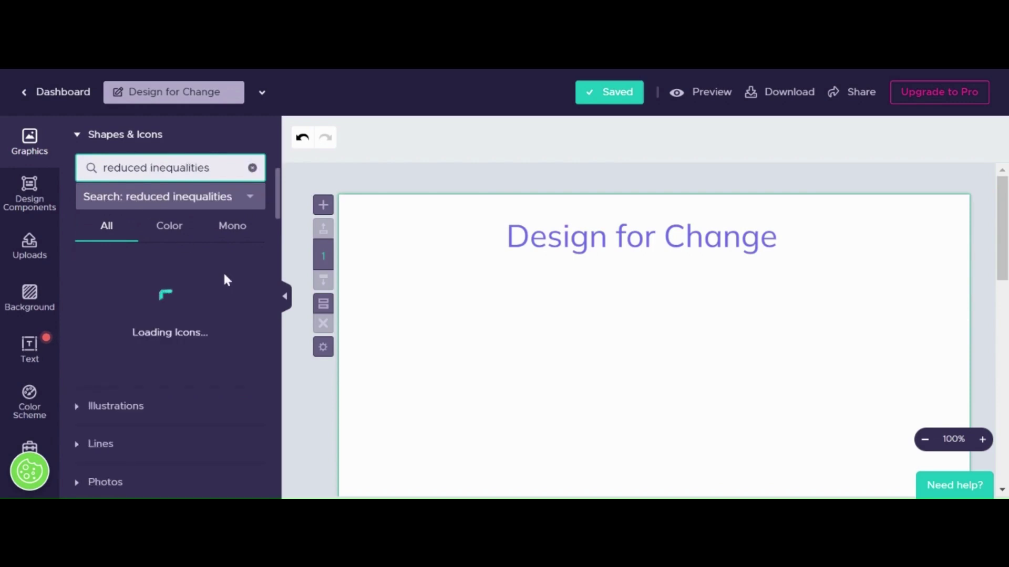
{"action": "mouse_move", "coordinate": [132, 289]}
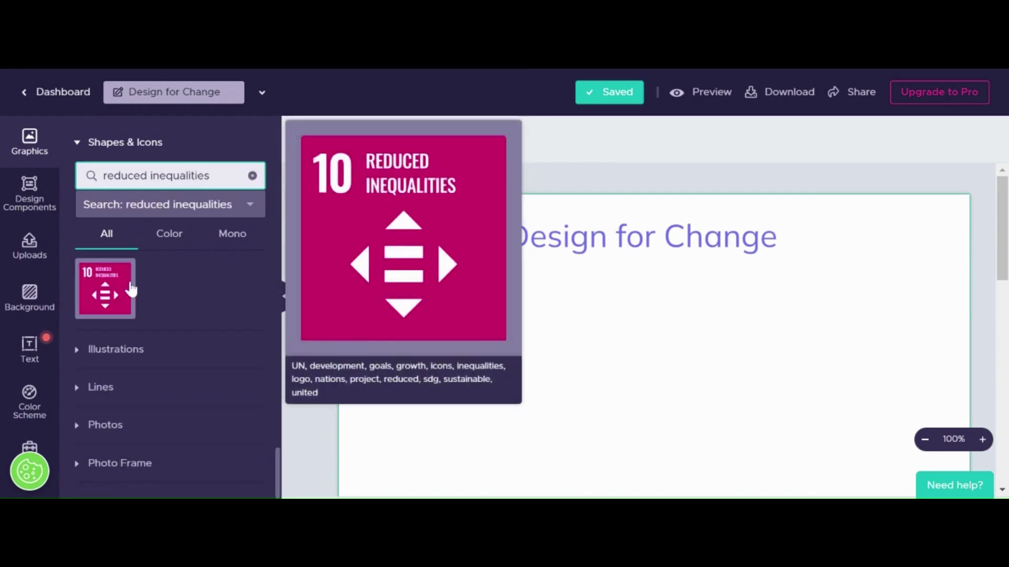
{"action": "left_click", "coordinate": [107, 296]}
Position the Reduced Inequalities icon near the page's left edge below the title and enlarge it to about 175 x 164
{"action": "left_click_drag", "start_coordinate": [651, 353], "coordinate": [412, 319]}
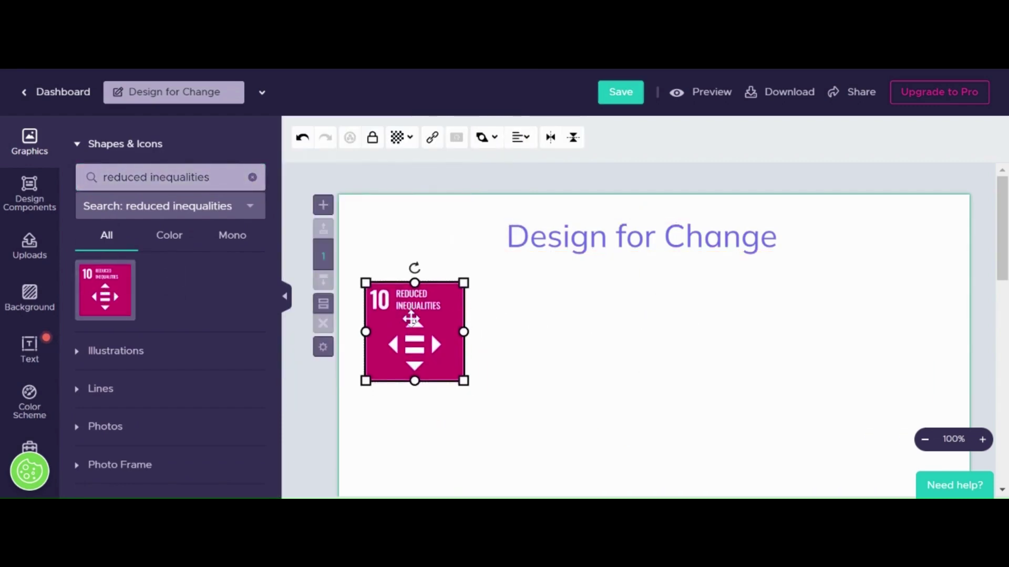
{"action": "left_click_drag", "start_coordinate": [464, 382], "coordinate": [504, 414]}
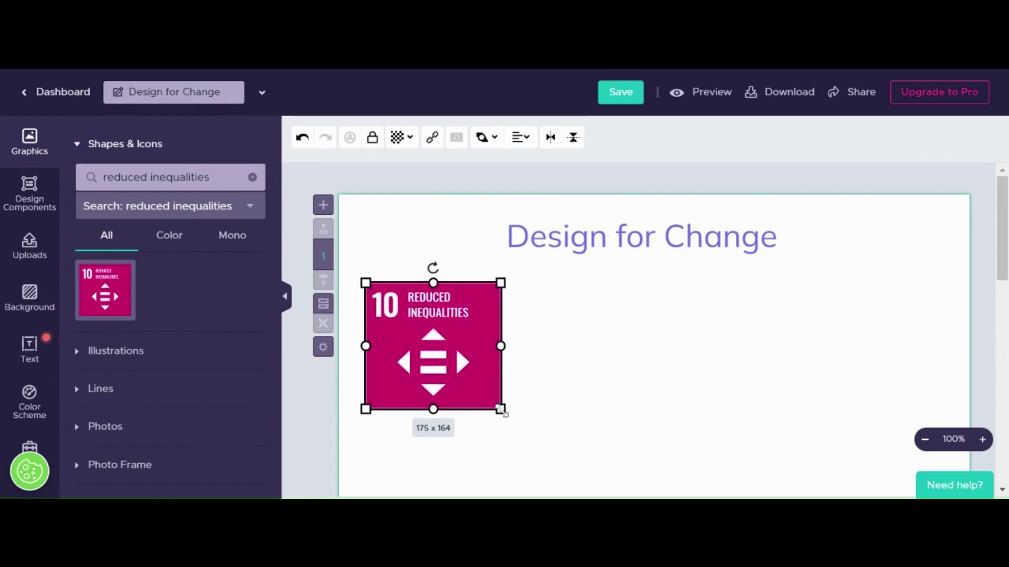
{"action": "left_click", "coordinate": [569, 408]}
{"action": "left_click", "coordinate": [456, 353]}
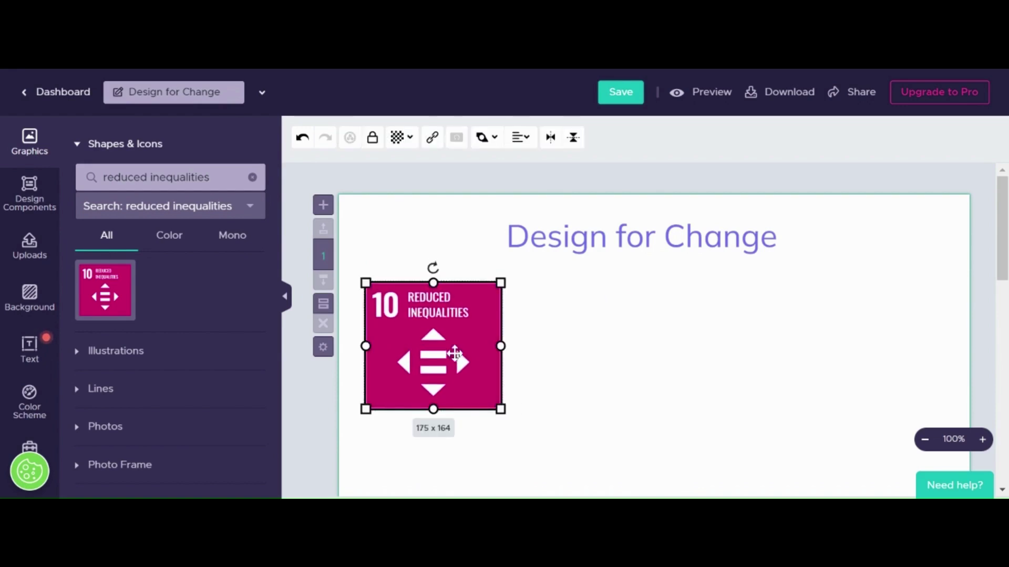
Nudge the Reduced Inequalities icon slightly up and closer to the page's left edge
{"action": "left_click_drag", "start_coordinate": [455, 353], "coordinate": [448, 348]}
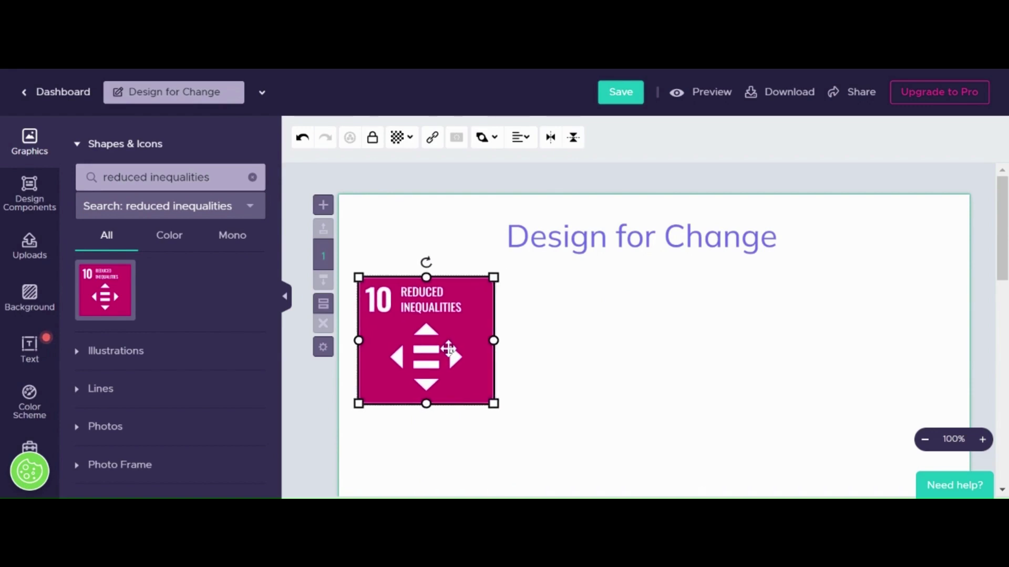
{"action": "left_click", "coordinate": [448, 349]}
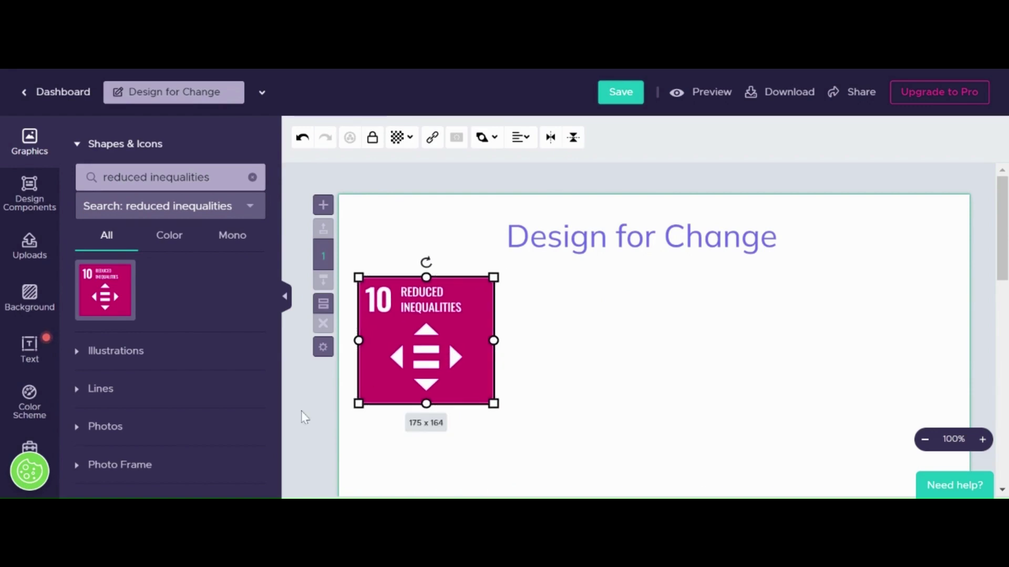
Add the paragraph beginning "Summary: The goal aims to address various forms of inequality" and place it just right of the Reduced Inequalities icon
{"action": "left_click", "coordinate": [50, 360]}
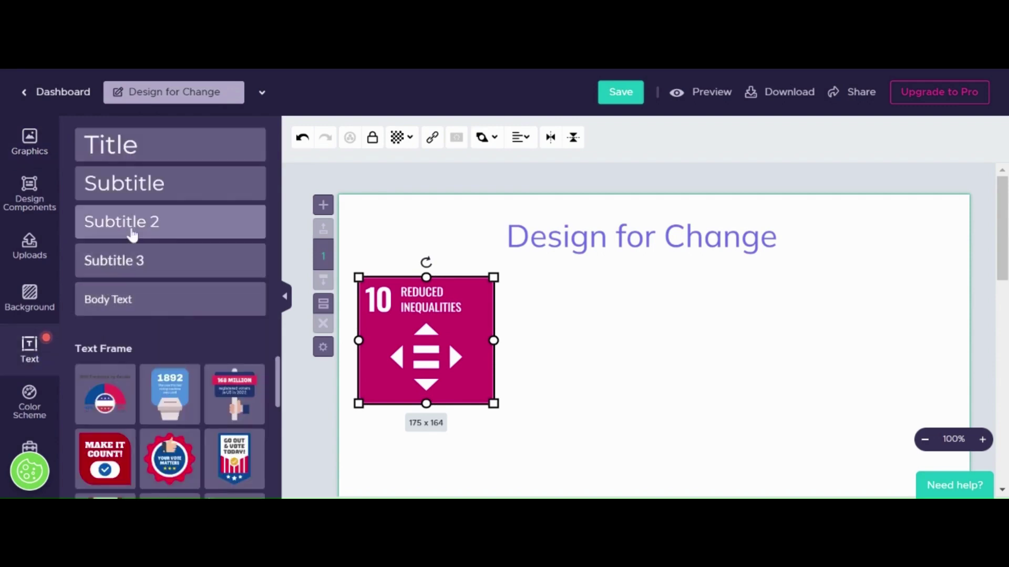
{"action": "left_click", "coordinate": [517, 331]}
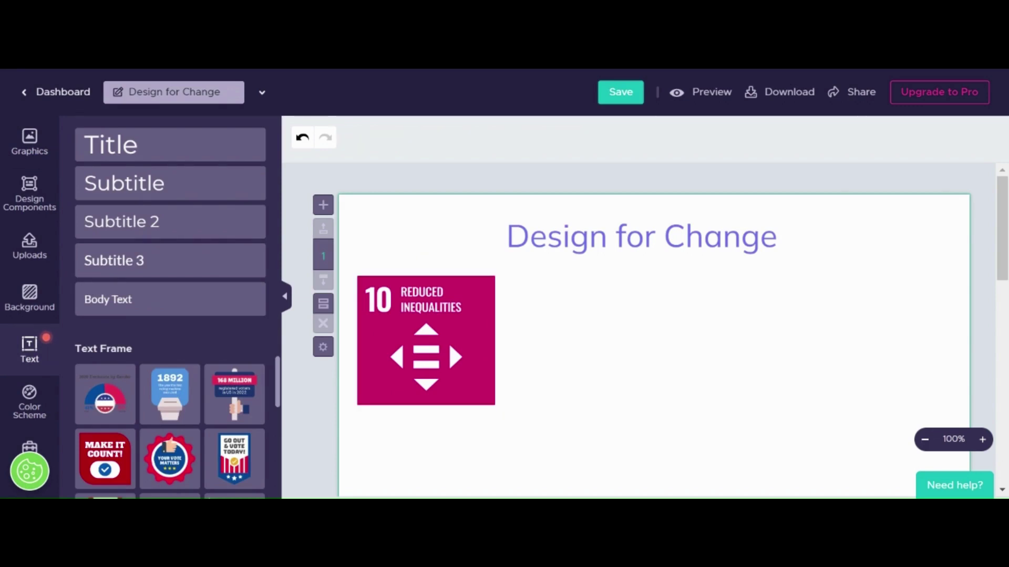
{"action": "type", "text": "Summary: The goal aims to address various forms of inequality within and among countries, focusing on income inequality, social disparities, discrimination, and exclusion, with the overarching aim of creating more inclusive societies."}
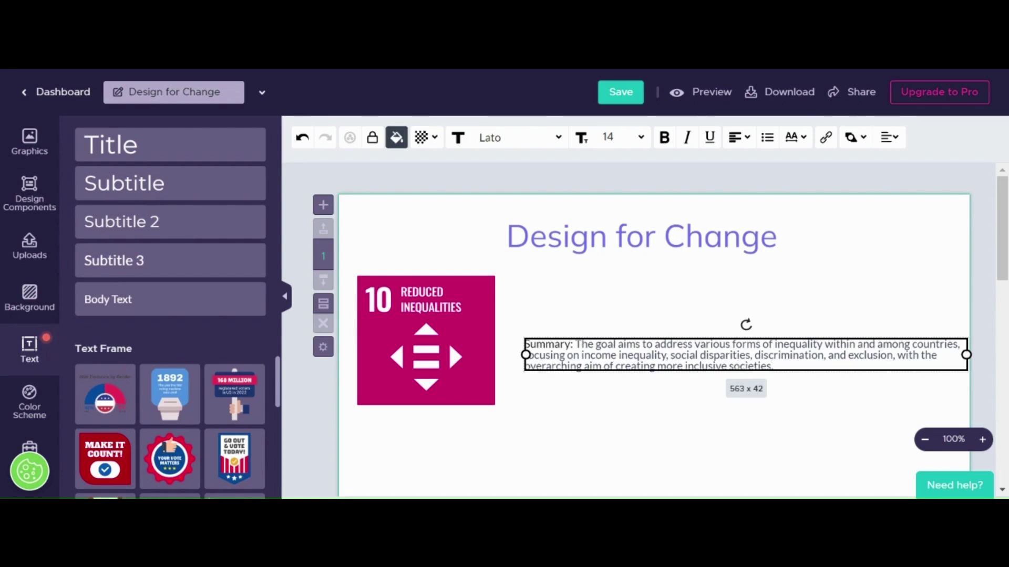
{"action": "left_click_drag", "start_coordinate": [778, 360], "coordinate": [758, 336]}
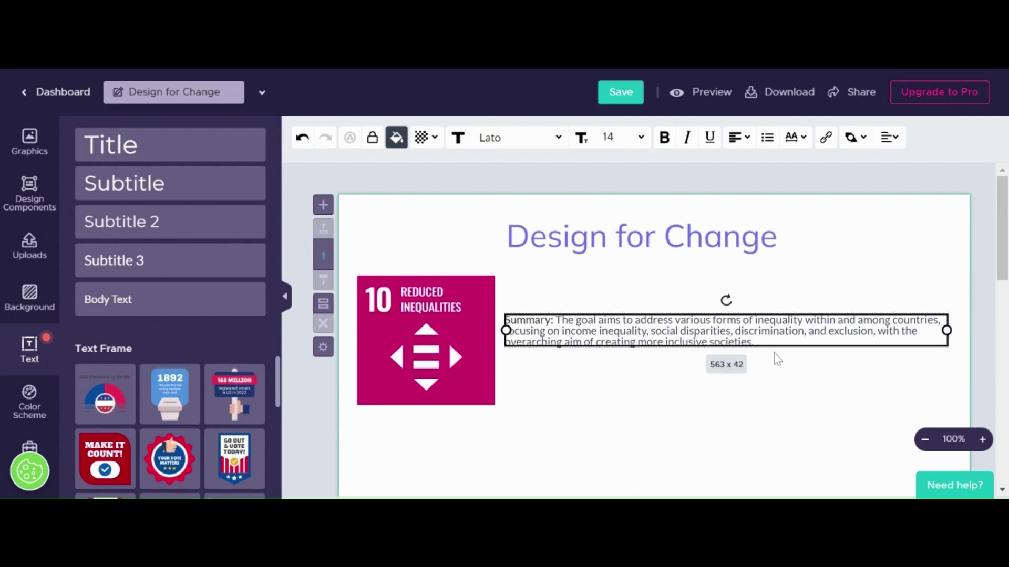
{"action": "left_click", "coordinate": [775, 357]}
Set the whole summary paragraph's font size to 15 and save the visual
{"action": "left_click", "coordinate": [753, 342]}
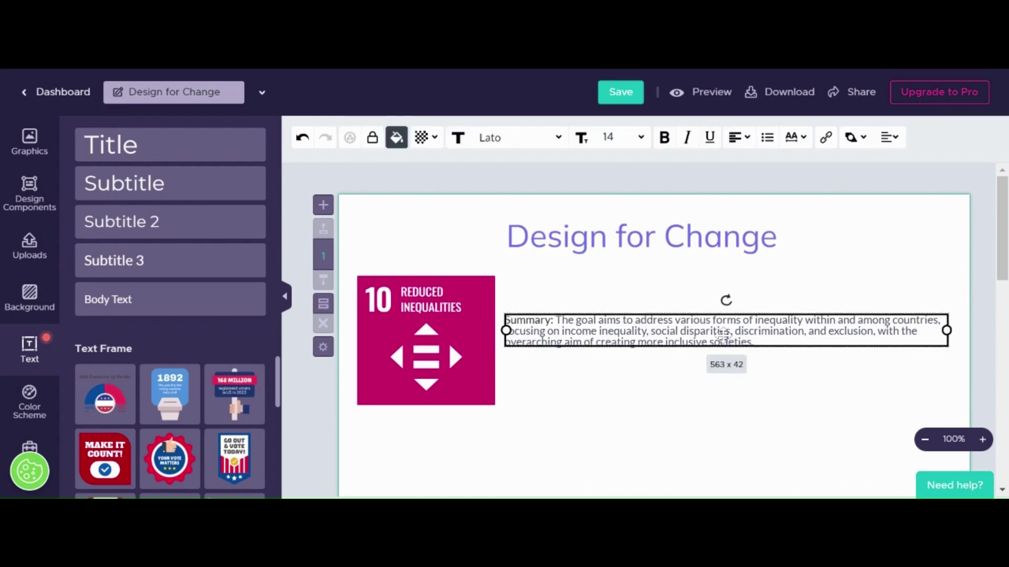
{"action": "left_click", "coordinate": [753, 342]}
{"action": "left_click_drag", "start_coordinate": [753, 342], "coordinate": [505, 320]}
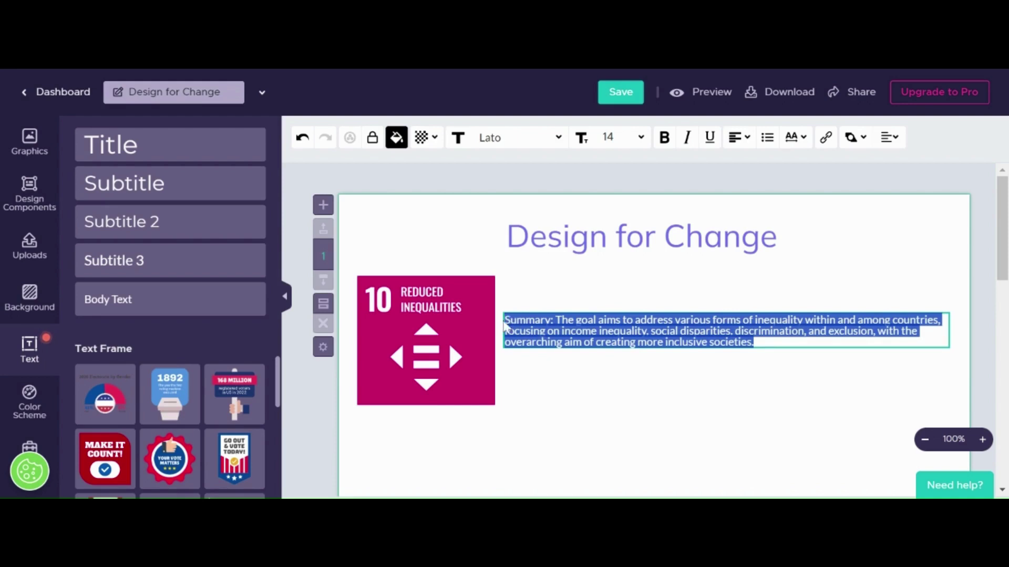
{"action": "left_click", "coordinate": [609, 138]}
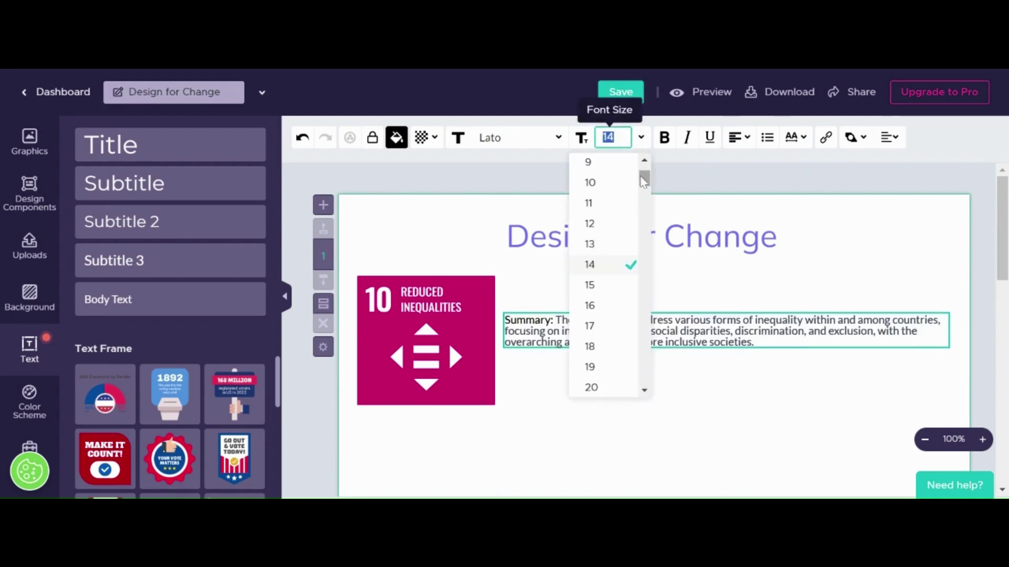
{"action": "left_click", "coordinate": [612, 284]}
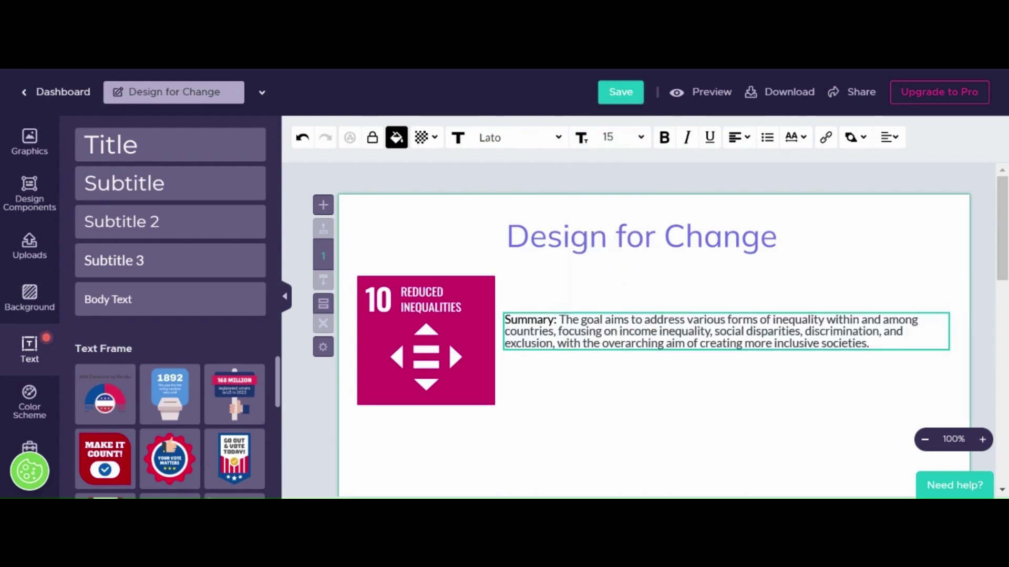
{"action": "left_click", "coordinate": [531, 278]}
{"action": "left_click", "coordinate": [470, 329]}
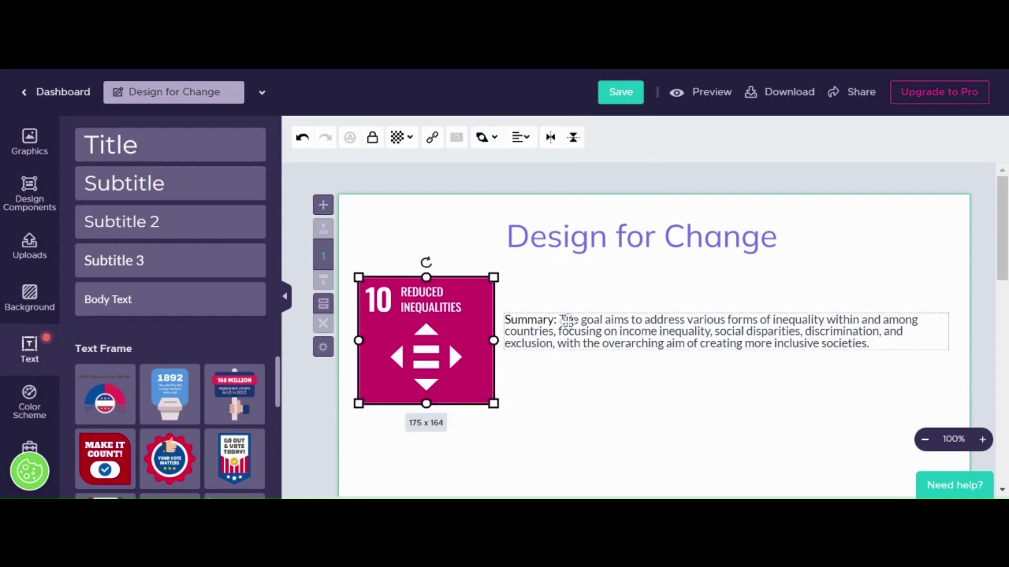
{"action": "left_click", "coordinate": [503, 321]}
{"action": "left_click", "coordinate": [486, 321]}
{"action": "left_click", "coordinate": [506, 322]}
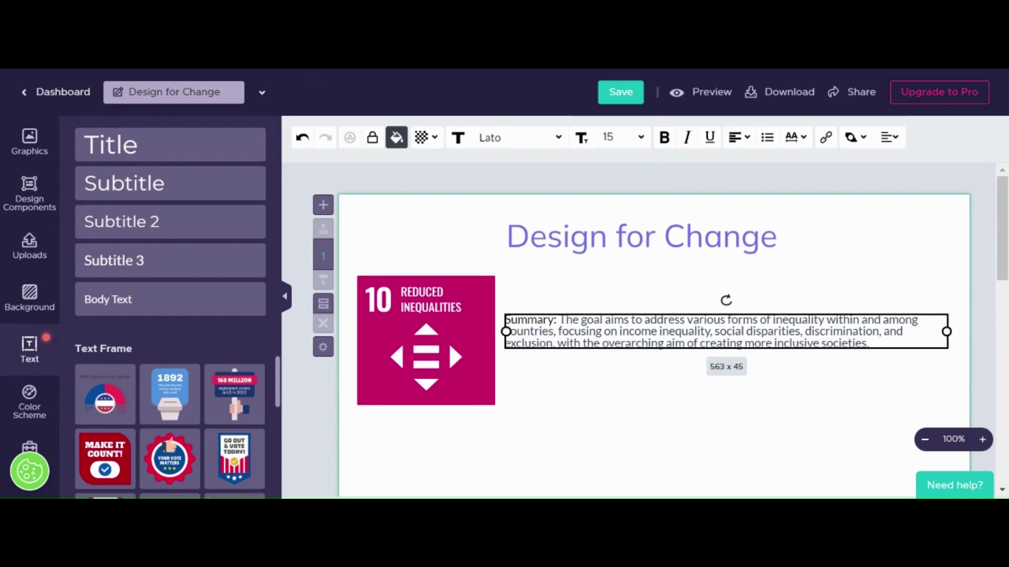
{"action": "key", "text": "ctrl+s"}
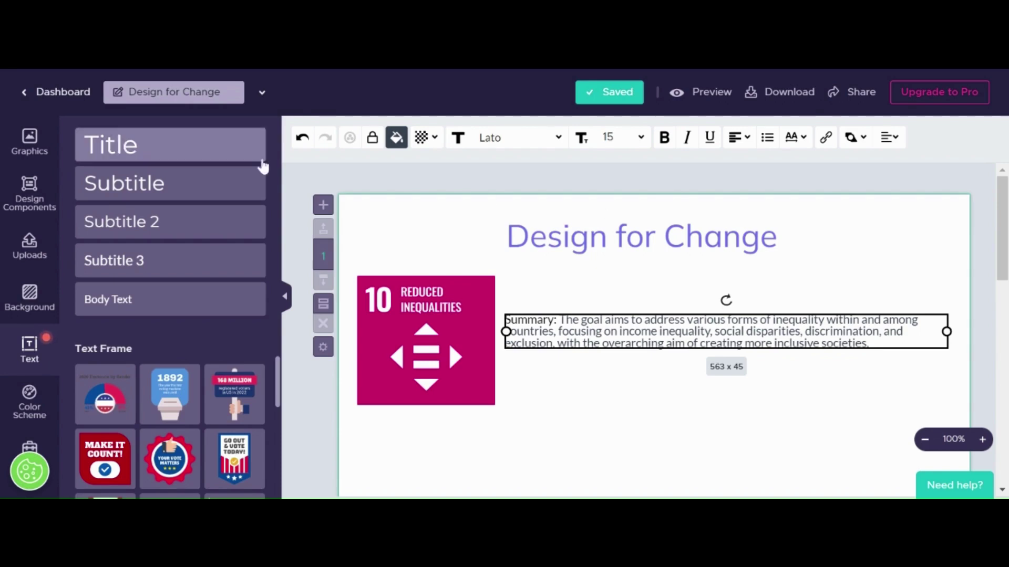
Search the shapes and icons for "inequality" and check the illustrations for a suitable graphic
{"action": "left_click", "coordinate": [18, 143]}
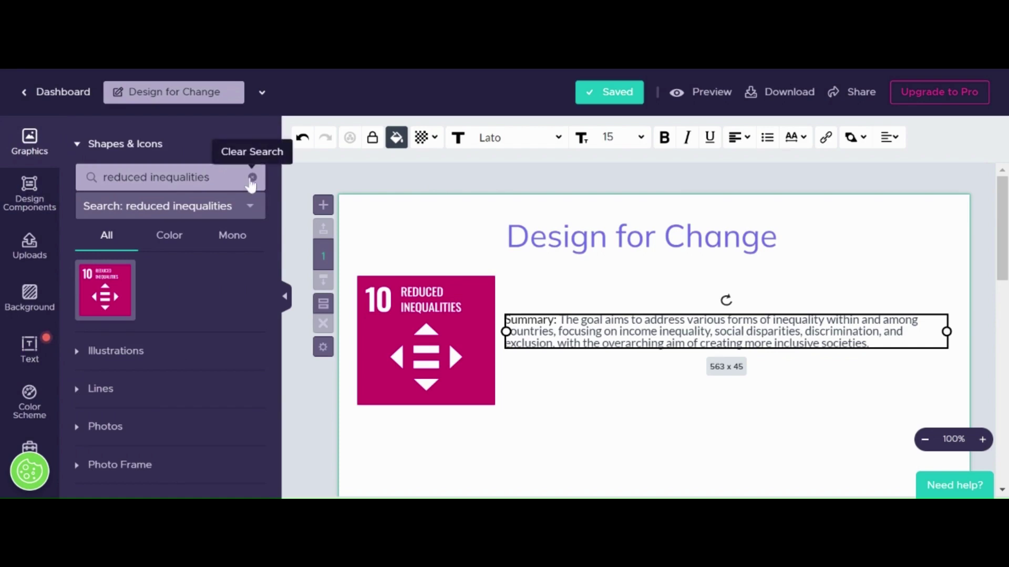
{"action": "left_click", "coordinate": [252, 178]}
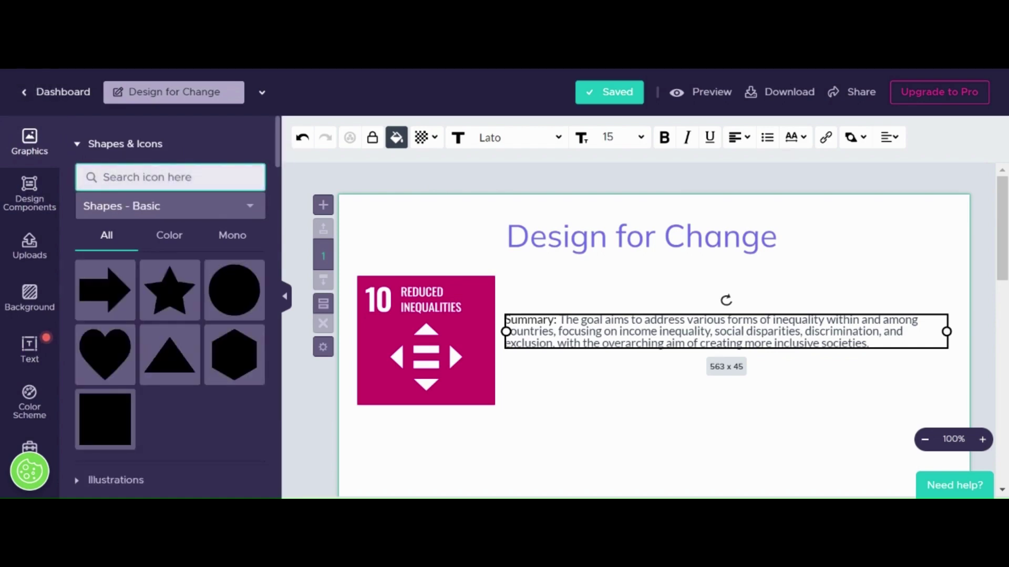
{"action": "type", "text": "ine"}
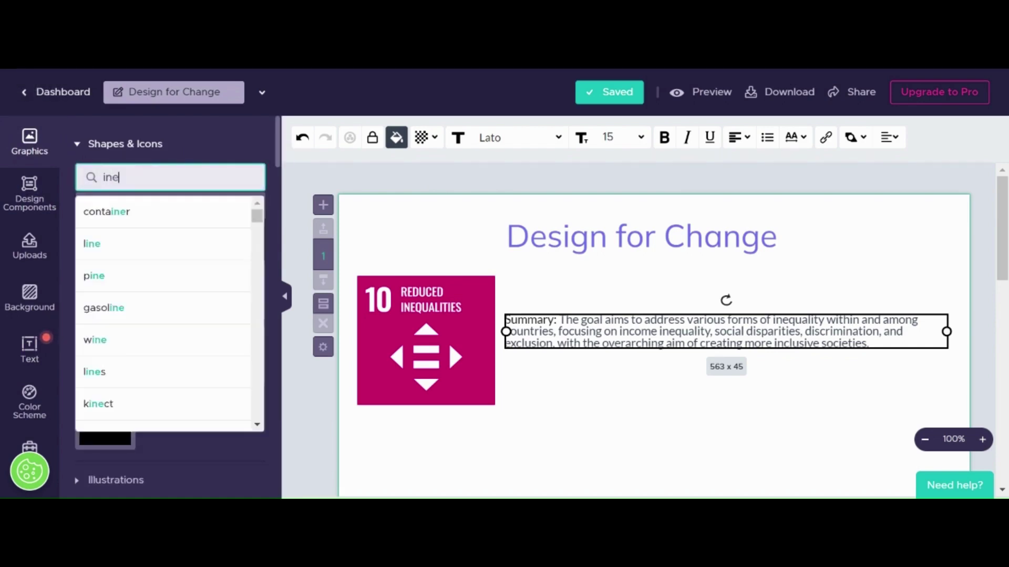
{"action": "type", "text": "quality"}
{"action": "key", "text": "Return"}
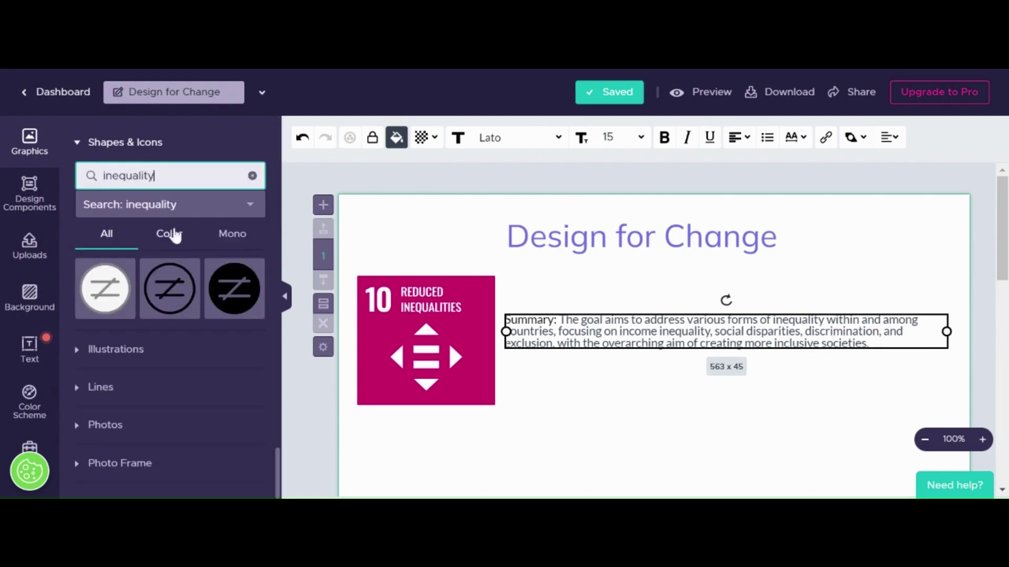
{"action": "left_click", "coordinate": [139, 352]}
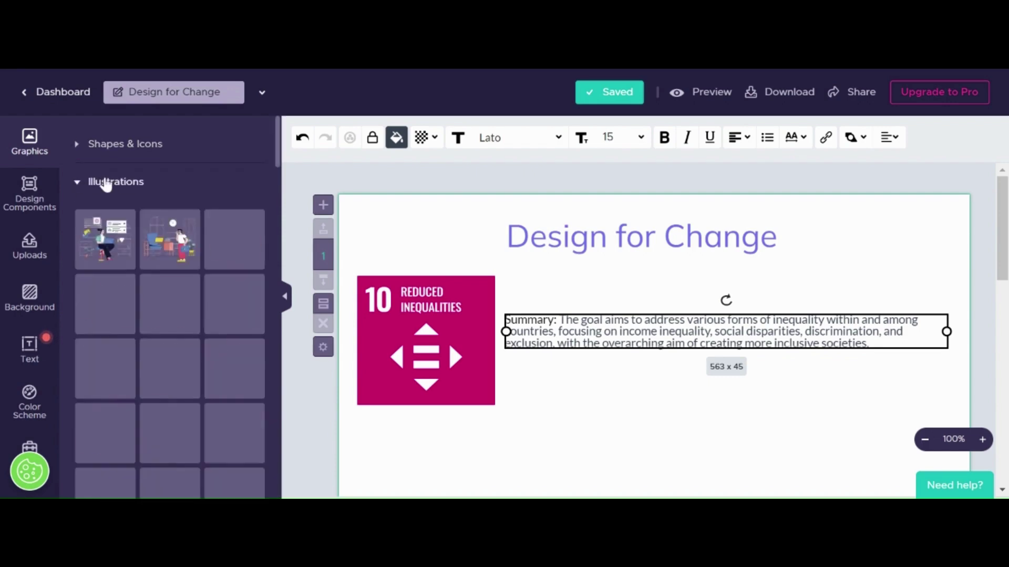
{"action": "left_click", "coordinate": [87, 174]}
{"action": "left_click", "coordinate": [77, 145]}
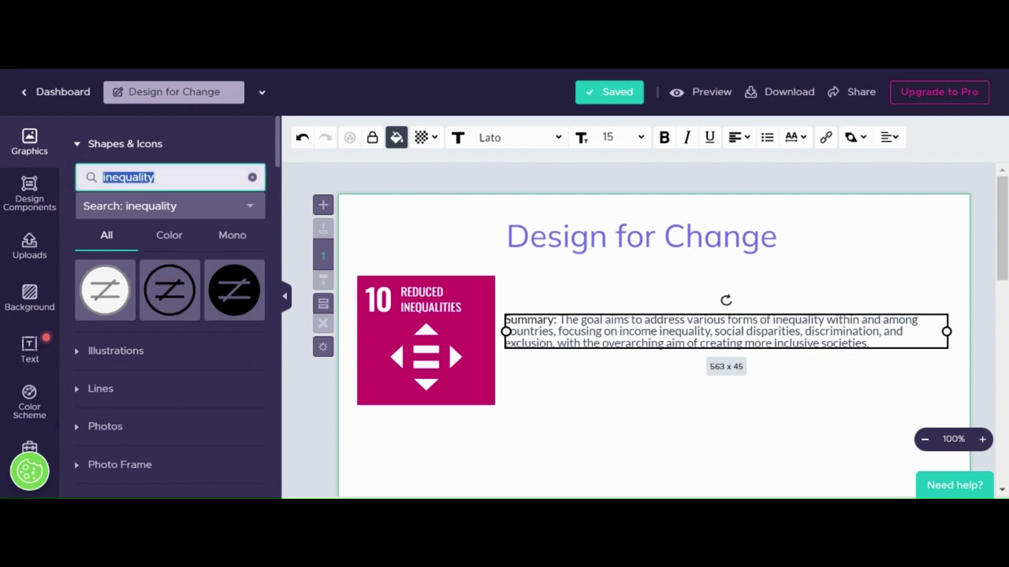
Search the shapes and icons for "income inequality" and browse the matching icons
{"action": "key", "text": "Home"}
{"action": "type", "text": "income"}
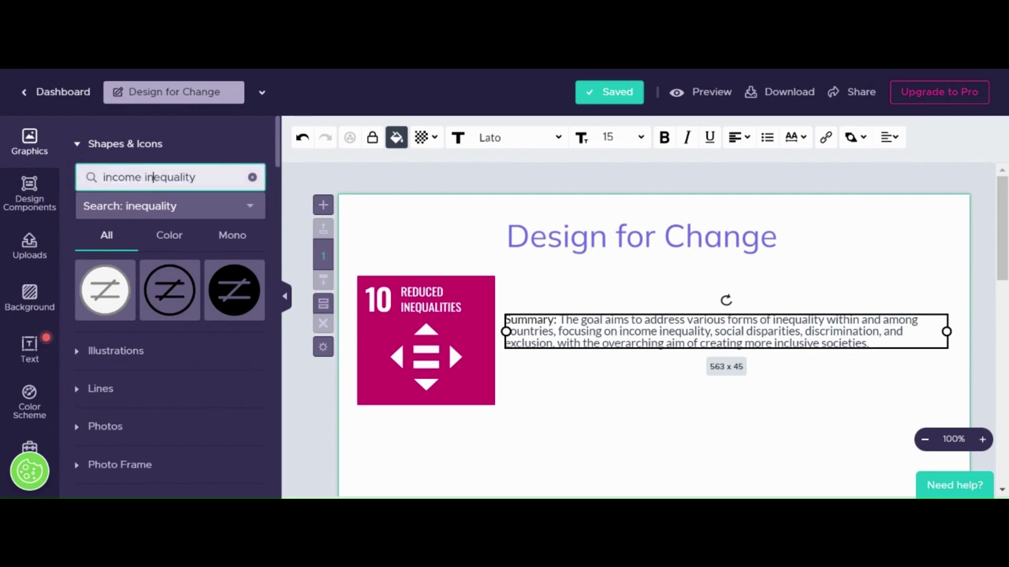
{"action": "key", "text": "Return"}
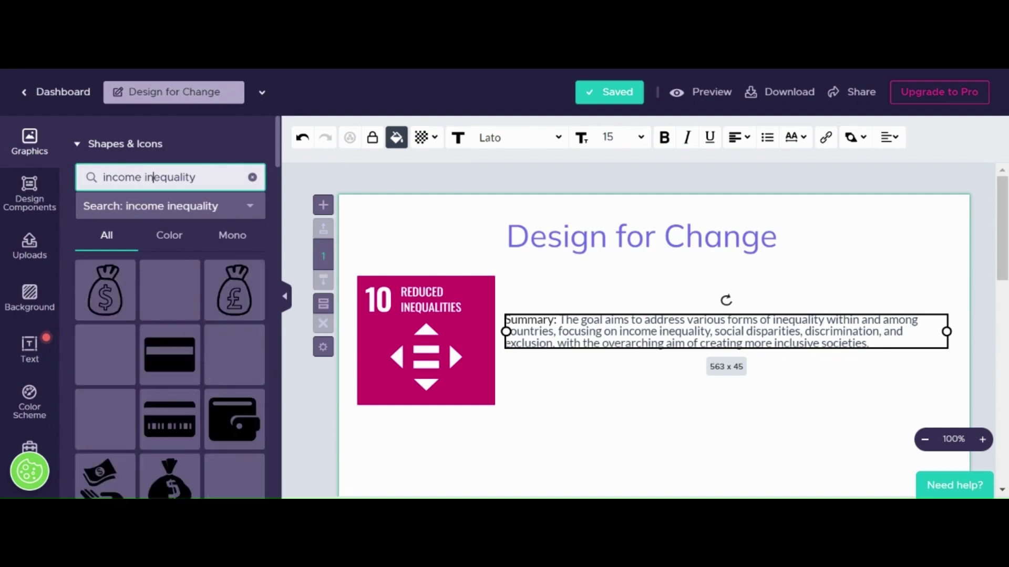
{"action": "scroll", "coordinate": [153, 267], "scroll_direction": "down", "scroll_amount": 8}
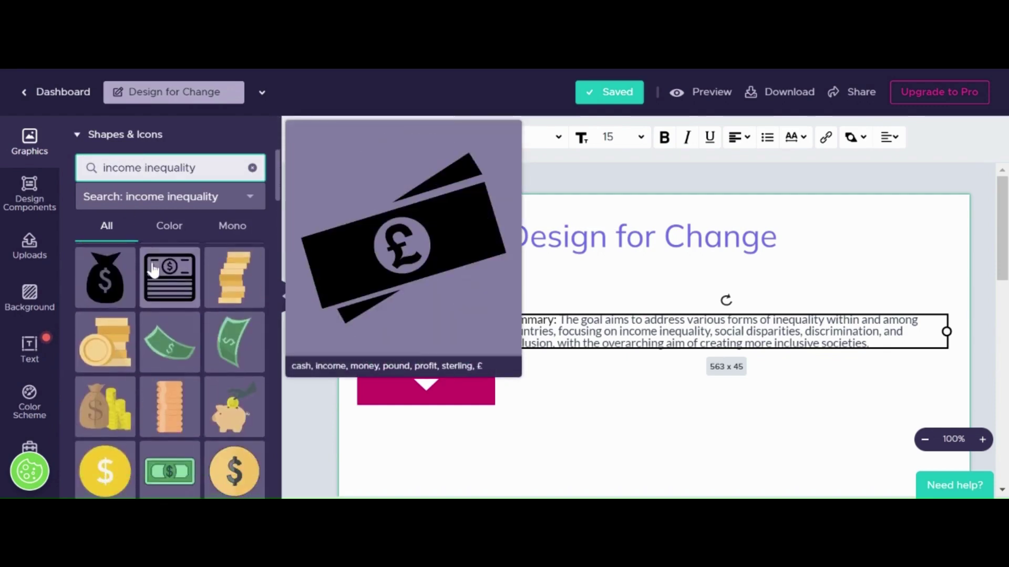
{"action": "scroll", "coordinate": [153, 268], "scroll_direction": "down", "scroll_amount": 10}
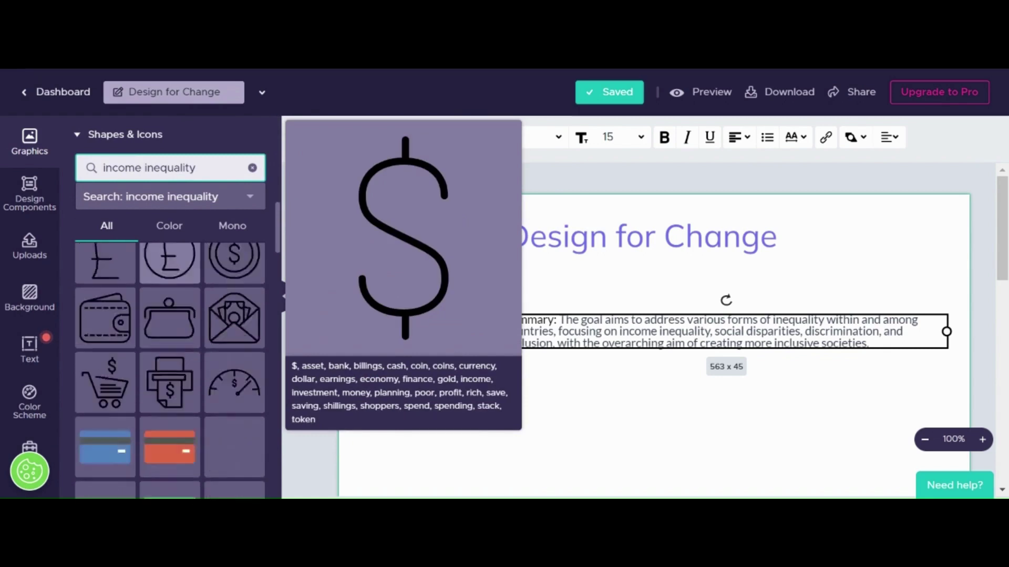
{"action": "scroll", "coordinate": [153, 268], "scroll_direction": "up", "scroll_amount": 10}
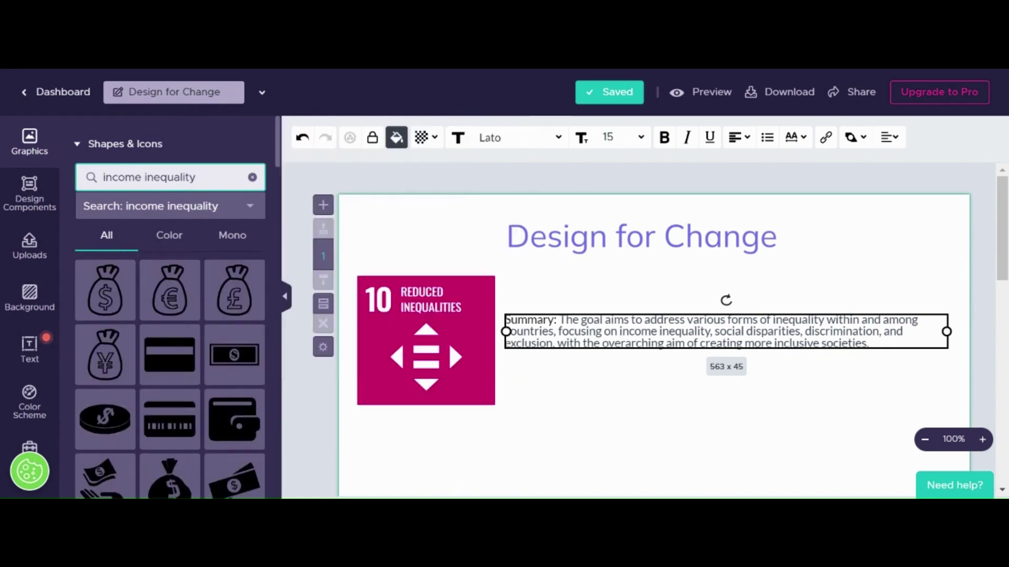
Search the shapes and icons for "equality" and add the black tilted balance scale to the page
{"action": "key", "text": "BackSpace"}
{"action": "key", "text": "BackSpace"}
{"action": "key", "text": "BackSpace"}
{"action": "key", "text": "BackSpace"}
{"action": "key", "text": "BackSpace"}
{"action": "key", "text": "BackSpace"}
{"action": "key", "text": "BackSpace"}
{"action": "key", "text": "BackSpace"}
{"action": "key", "text": "BackSpace"}
{"action": "key", "text": "Return"}
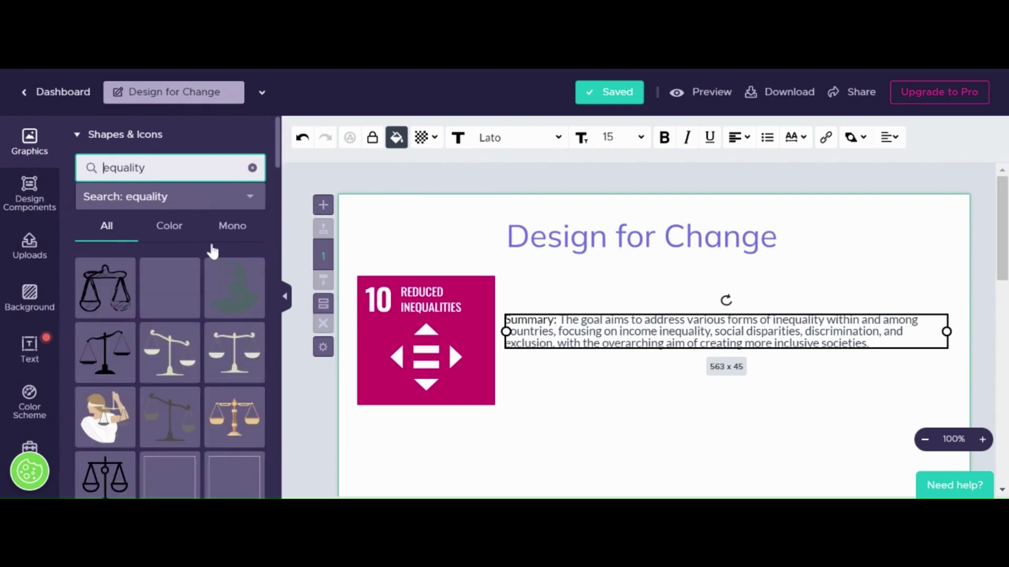
{"action": "mouse_move", "coordinate": [182, 294]}
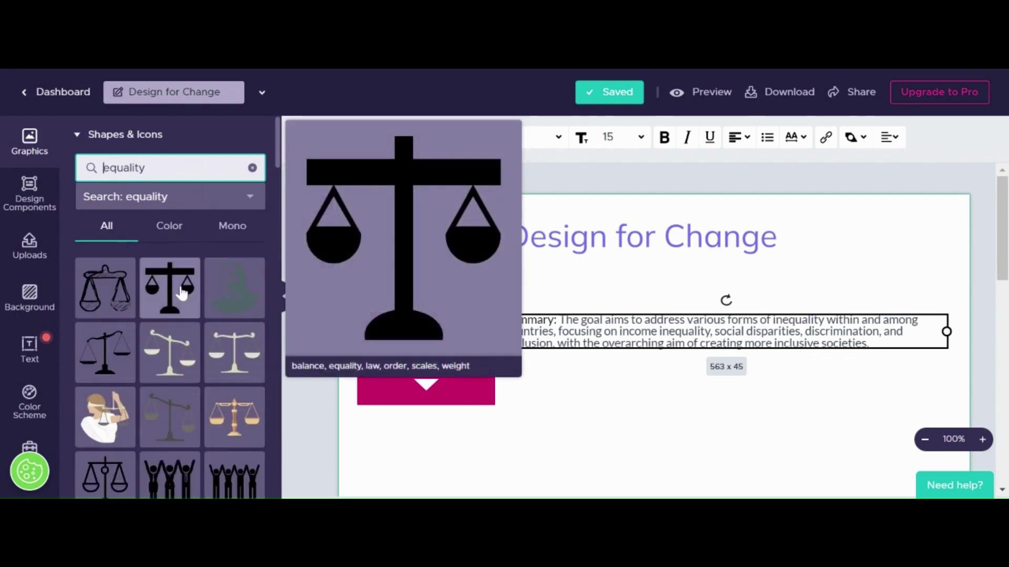
{"action": "left_click", "coordinate": [87, 356]}
Shrink the balance scale icon to about 105 x 90 and place it below the Reduced Inequalities icon, aligned with its right edge
{"action": "scroll", "coordinate": [520, 424], "scroll_direction": "down", "scroll_amount": 2}
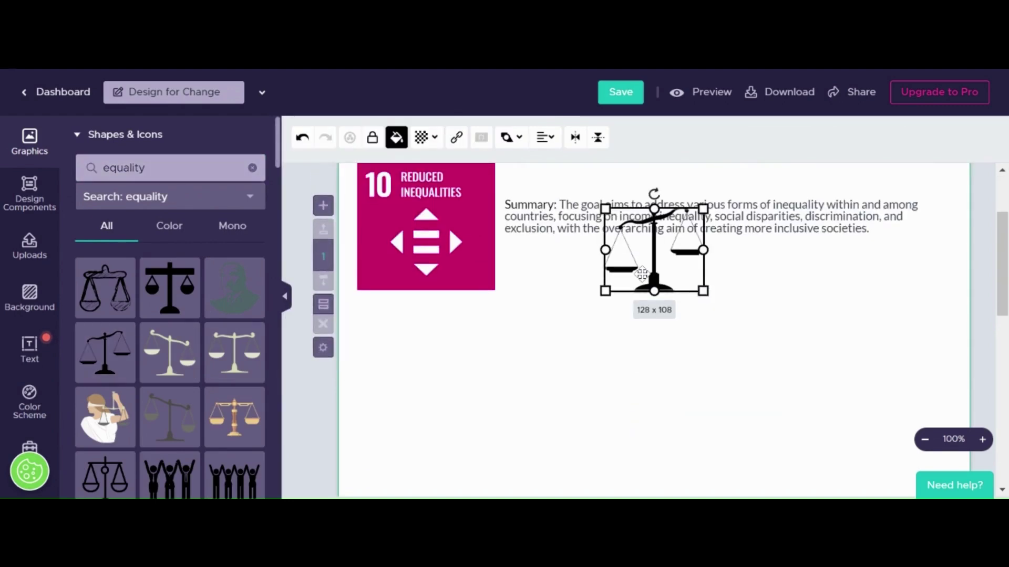
{"action": "left_click_drag", "start_coordinate": [642, 273], "coordinate": [467, 378]}
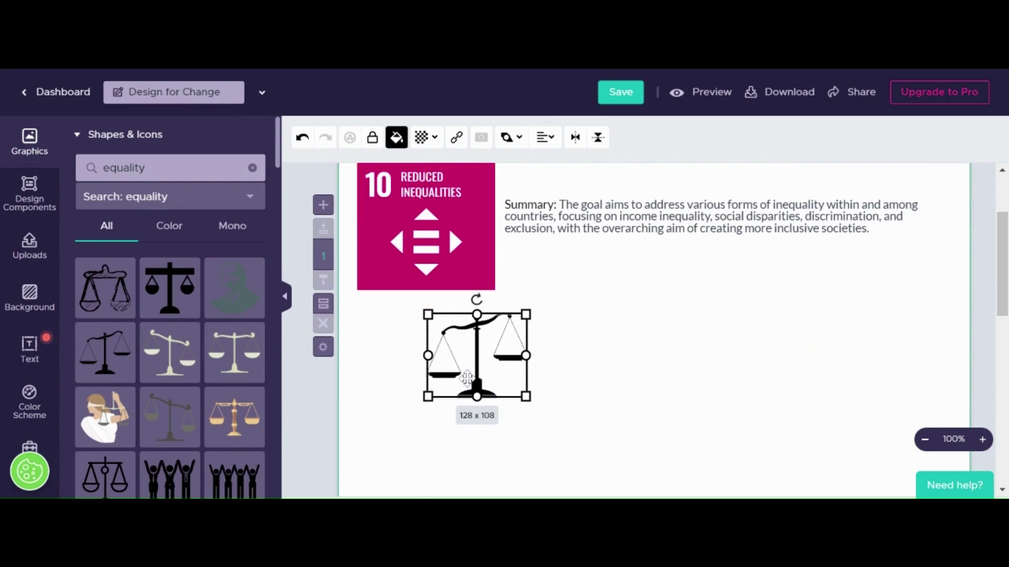
{"action": "left_click_drag", "start_coordinate": [526, 396], "coordinate": [507, 383]}
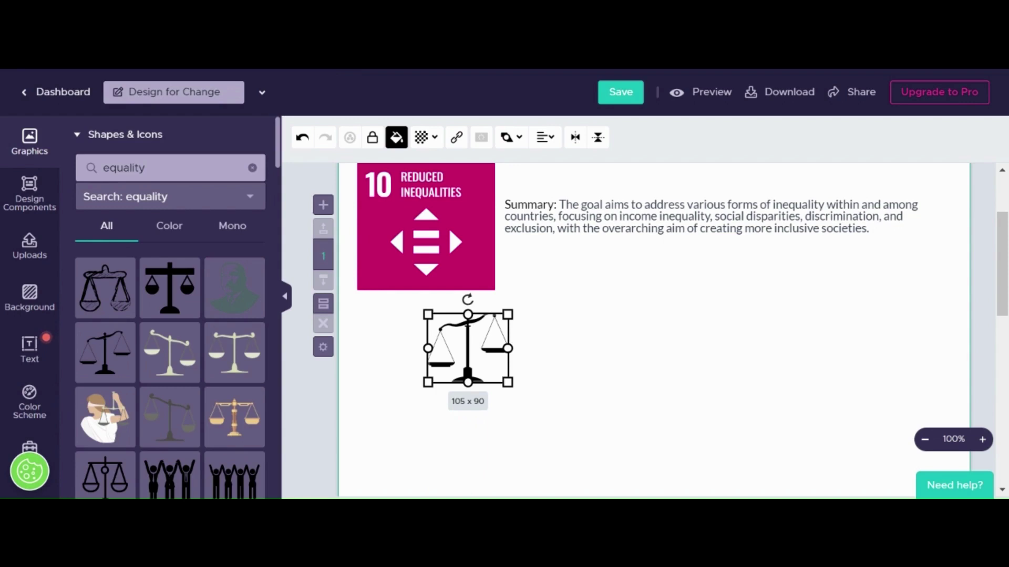
{"action": "left_click_drag", "start_coordinate": [482, 334], "coordinate": [452, 361]}
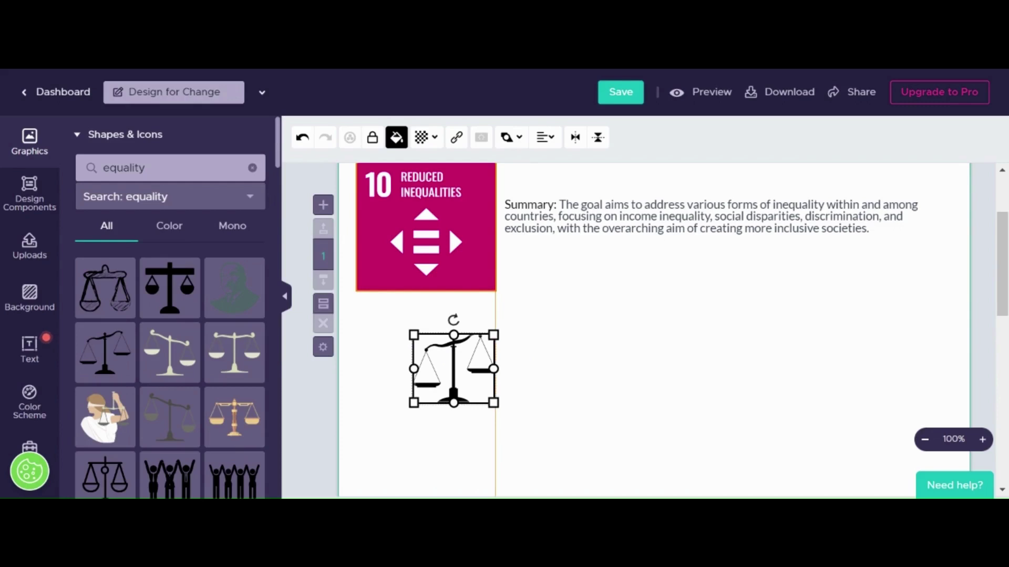
Add the paragraph beginning "Income equality: This target seeks to promote income growth" beside the scale icon, centred under the summary paragraph
{"action": "left_click", "coordinate": [568, 371]}
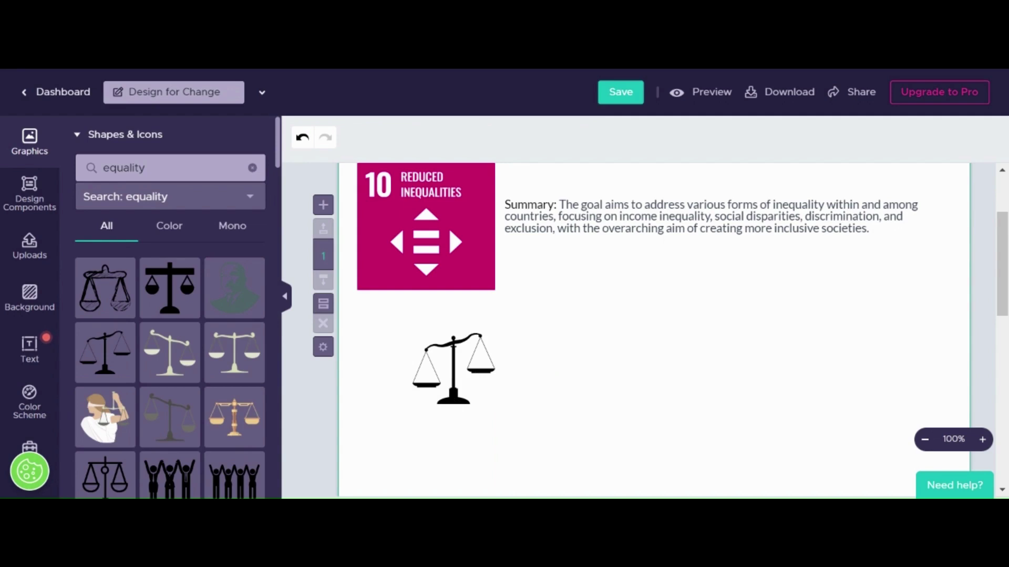
{"action": "type", "text": "Income equality: This target seeks to promote income growth for the bottom 40% of the population at a rate that surpasses the national average. It emphasizes that economic growth should benefit all segments of society, especially those with lower incomes."}
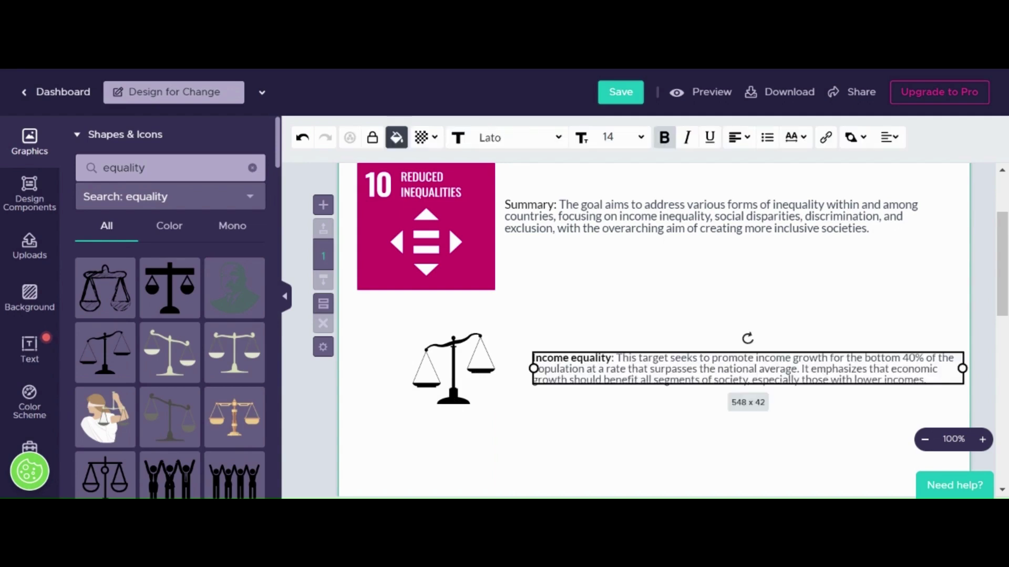
{"action": "left_click_drag", "start_coordinate": [644, 378], "coordinate": [623, 378]}
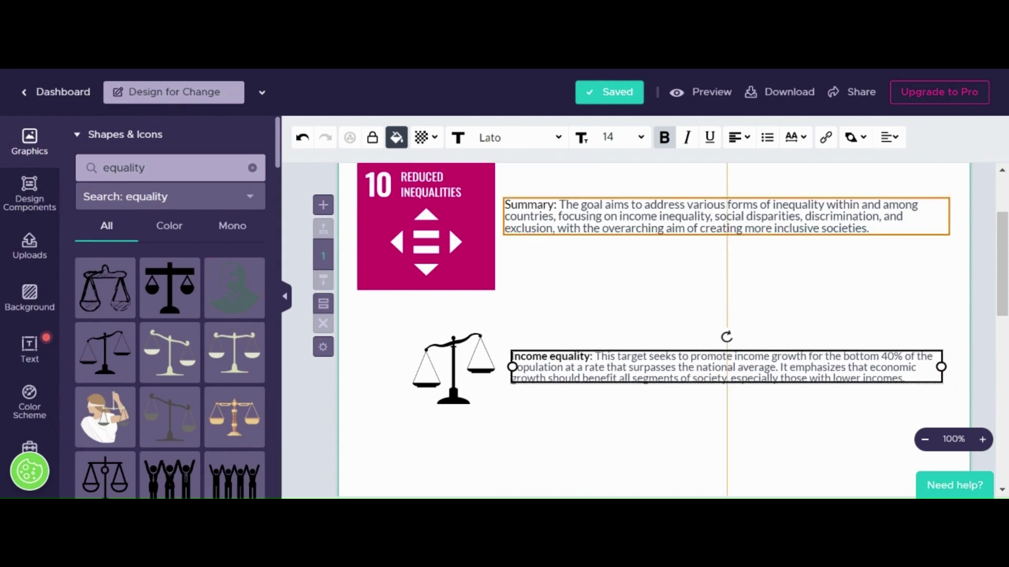
{"action": "left_click_drag", "start_coordinate": [623, 378], "coordinate": [622, 380]}
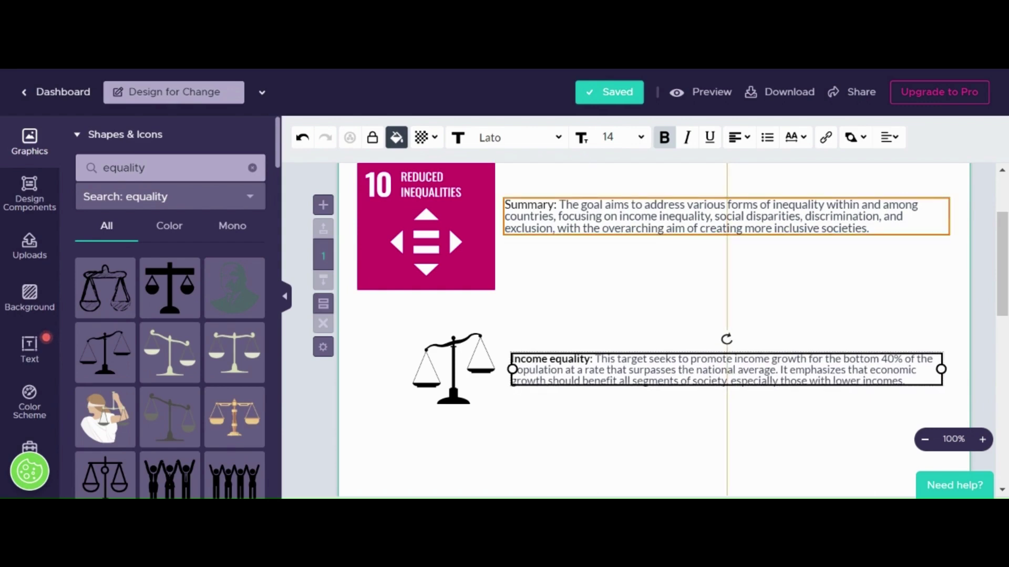
{"action": "left_click", "coordinate": [544, 415]}
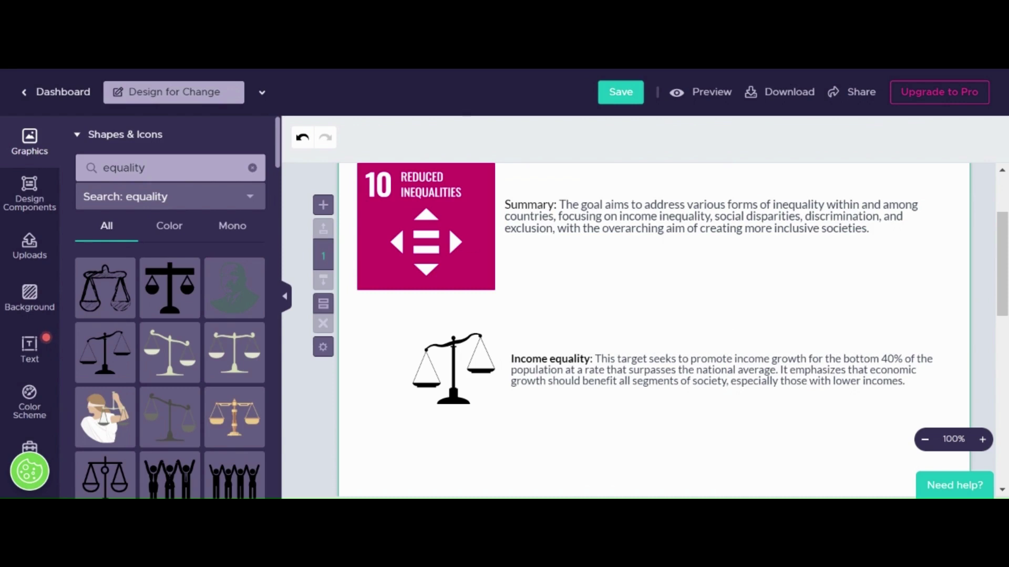
Search the shapes and icons for "inclusion" and add the pale hand holding three coloured people circles to the page
{"action": "left_click", "coordinate": [261, 93]}
{"action": "double_click", "coordinate": [124, 168]}
{"action": "key", "text": "BackSpace"}
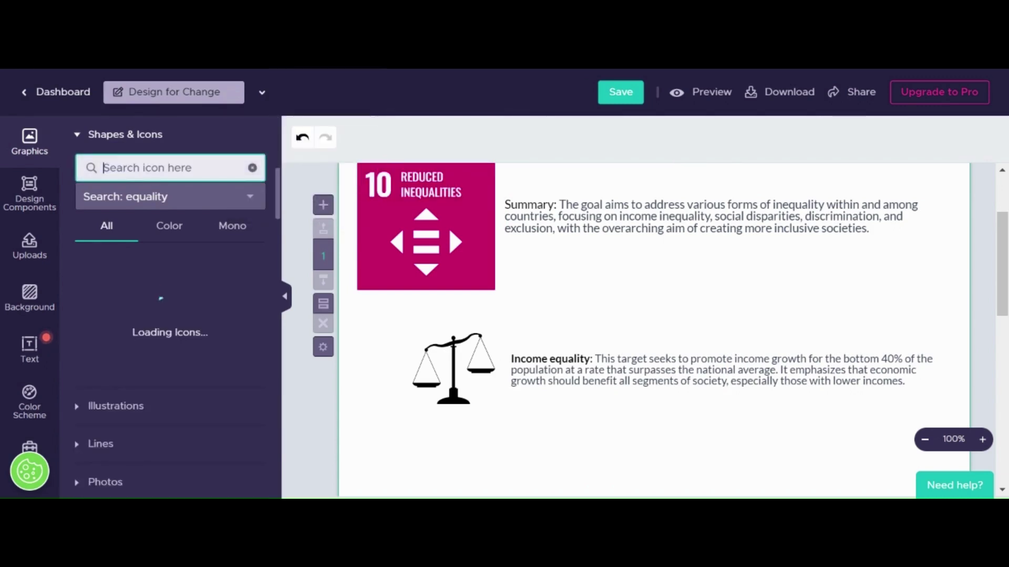
{"action": "type", "text": "inclusion"}
{"action": "key", "text": "Return"}
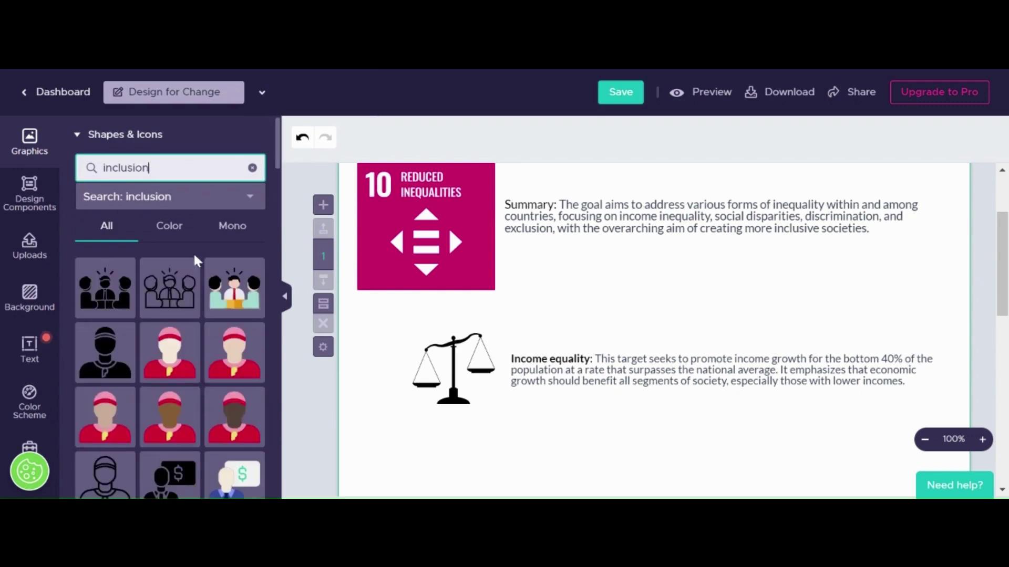
{"action": "mouse_move", "coordinate": [196, 339]}
{"action": "scroll", "coordinate": [196, 338], "scroll_direction": "down", "scroll_amount": 3}
{"action": "scroll", "coordinate": [196, 339], "scroll_direction": "down", "scroll_amount": 4}
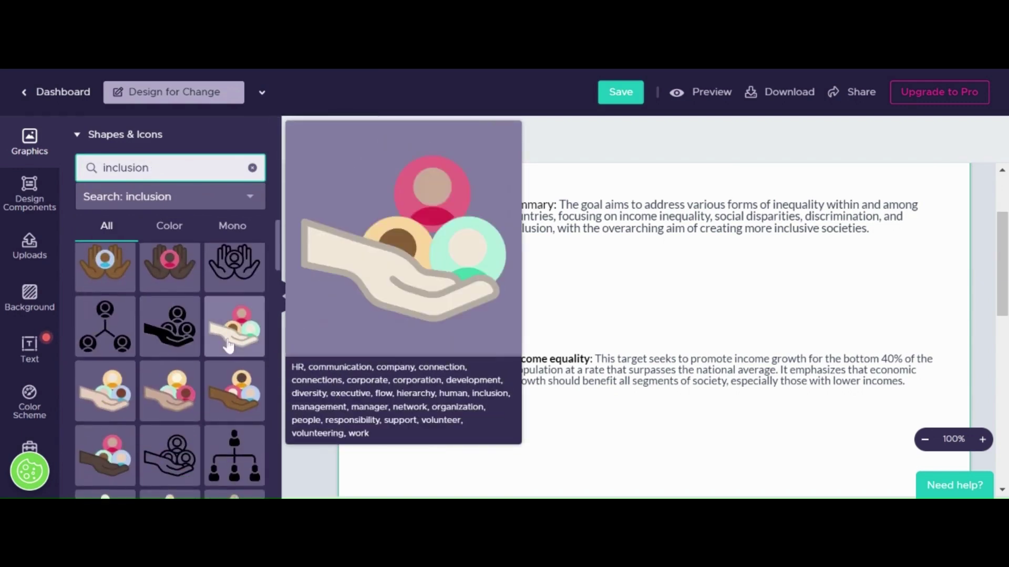
{"action": "left_click", "coordinate": [229, 344]}
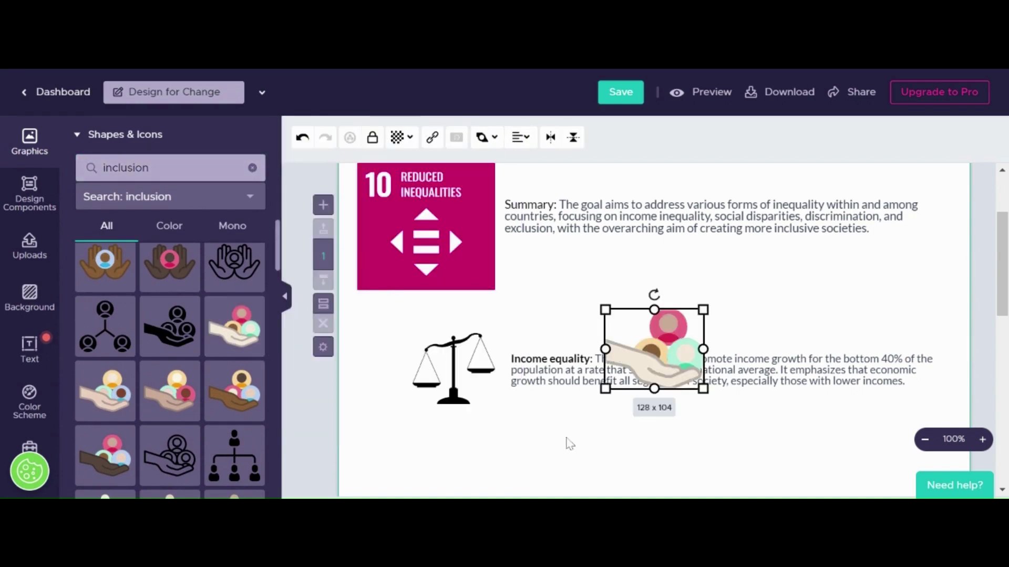
Place the hand icon below the balance scale, aligned with its left edge, and shrink it to about 106 x 93
{"action": "scroll", "coordinate": [602, 410], "scroll_direction": "down", "scroll_amount": 3}
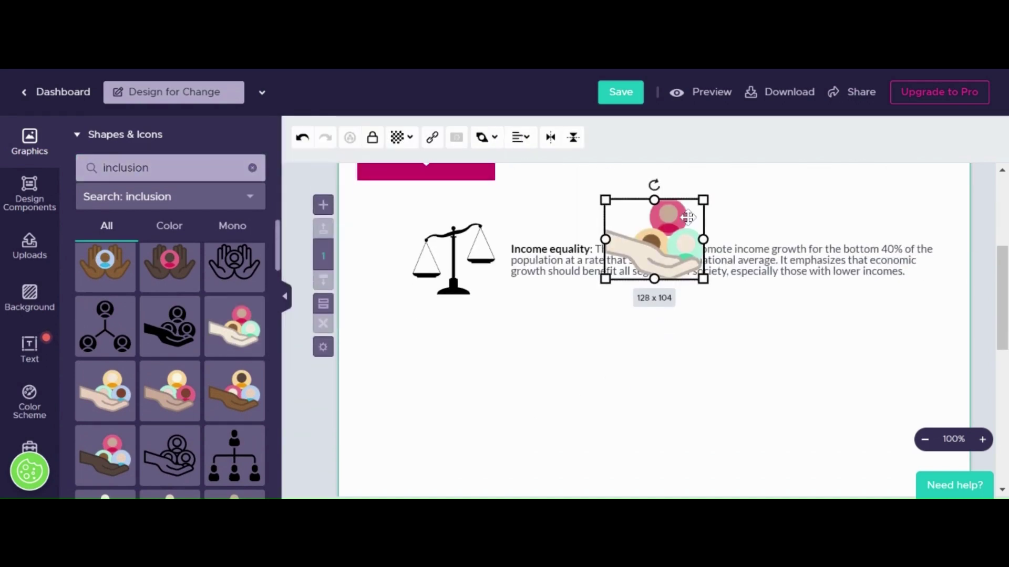
{"action": "left_click_drag", "start_coordinate": [687, 217], "coordinate": [493, 347]}
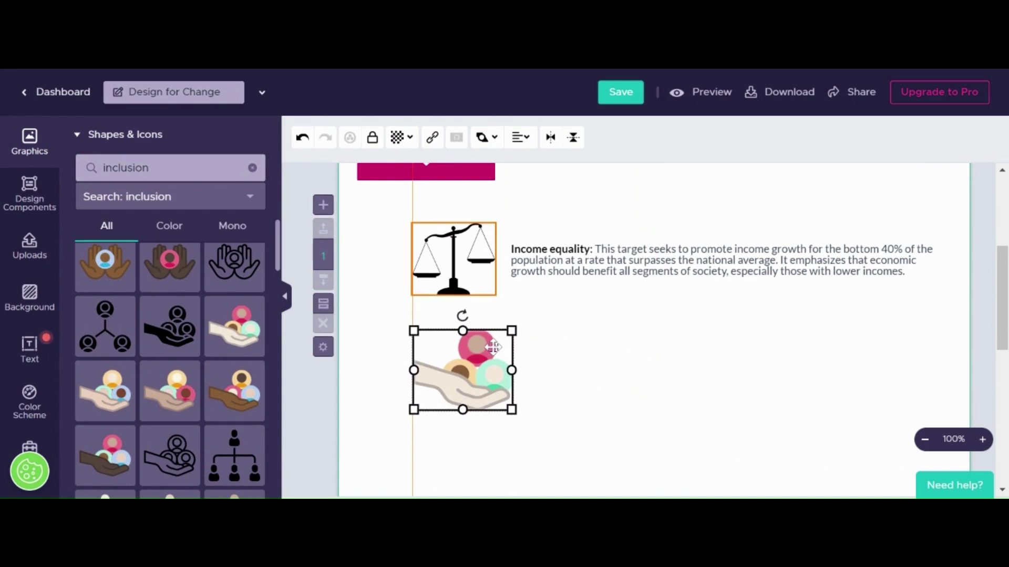
{"action": "mouse_move", "coordinate": [512, 409]}
{"action": "left_mouse_down"}
{"action": "mouse_move", "coordinate": [500, 414]}
{"action": "mouse_move", "coordinate": [494, 402]}
{"action": "left_mouse_up"}
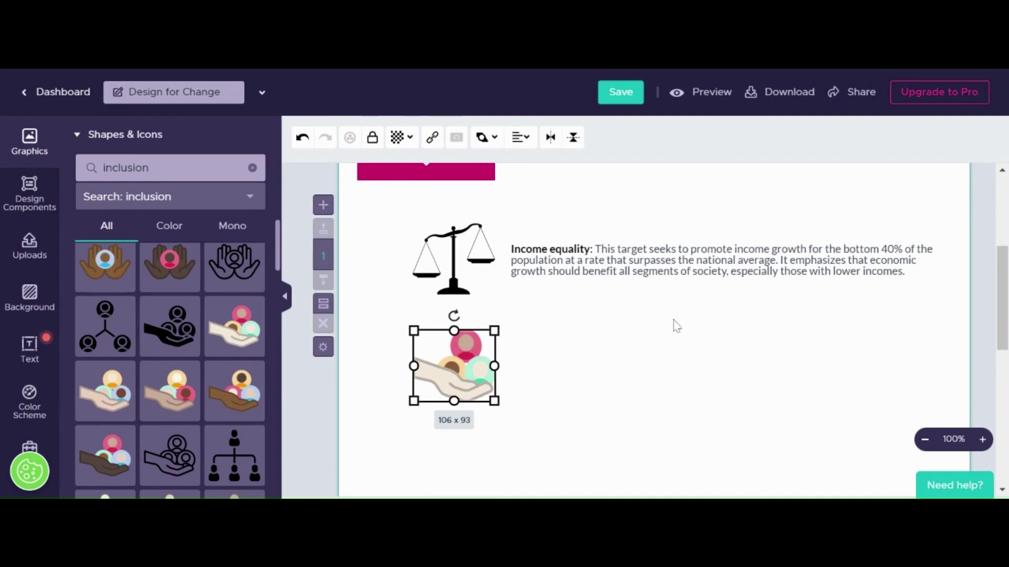
Add the paragraph beginning "Social, Economic, and Political Inclusion: This target emphasizes" beside the hand icon, left-aligned with the income equality paragraph
{"action": "type", "text": "Social, Economic, and Political Inclusion: This target emphasizes the importance of ensuring that all individuals, regardless of age, gender, disability, ethnicity, or economic status, are socially, economically, and politically included. It aims to eliminate discriminatory practices and create an environment where everyone has a fair chance to participate and benefit."}
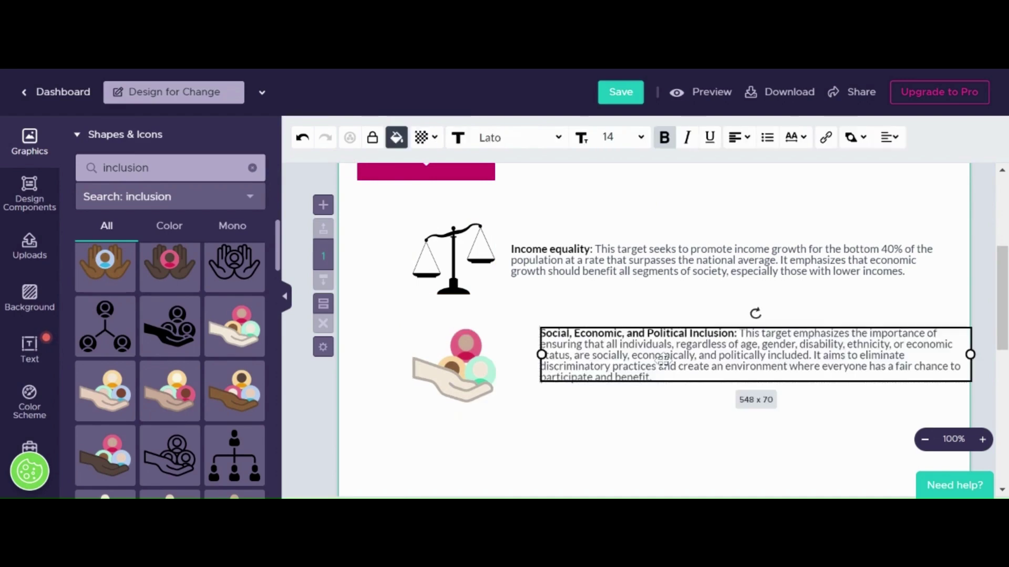
{"action": "left_click_drag", "start_coordinate": [662, 360], "coordinate": [636, 374]}
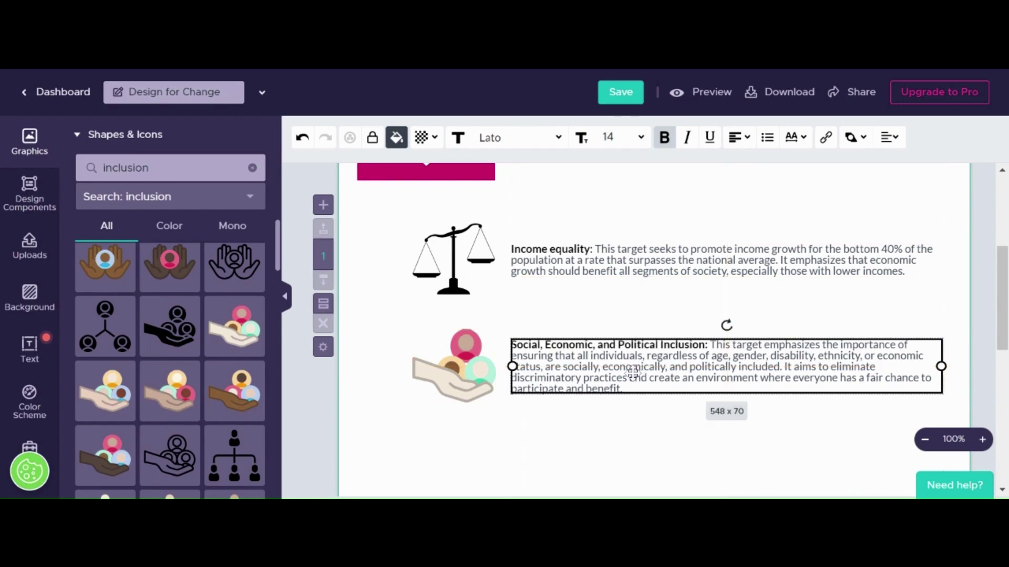
{"action": "left_click", "coordinate": [614, 442]}
Review the infographic's layout from the title down to the empty area at the page's end
{"action": "scroll", "coordinate": [611, 441], "scroll_direction": "down", "scroll_amount": 5}
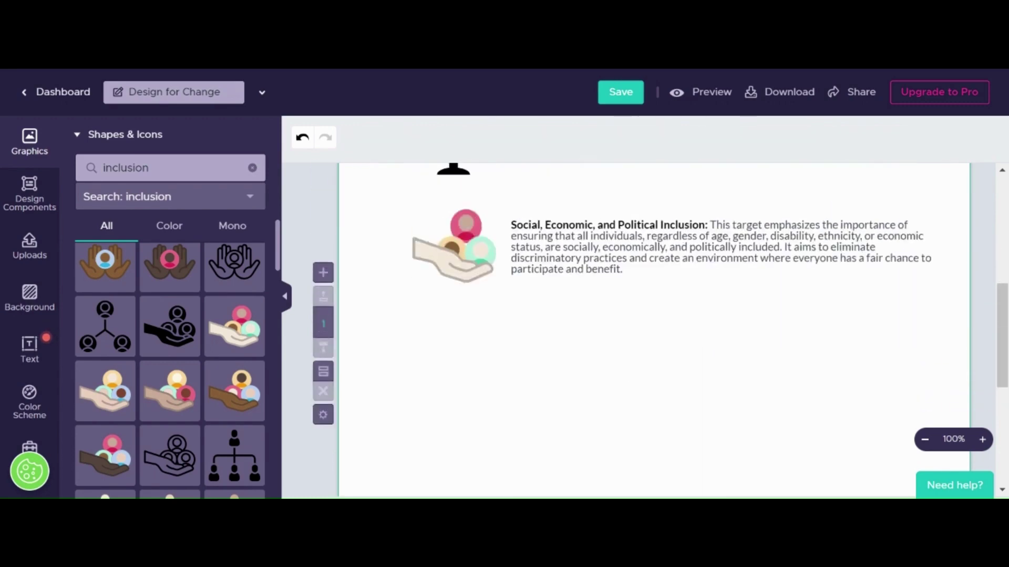
{"action": "scroll", "coordinate": [594, 368], "scroll_direction": "up", "scroll_amount": 5}
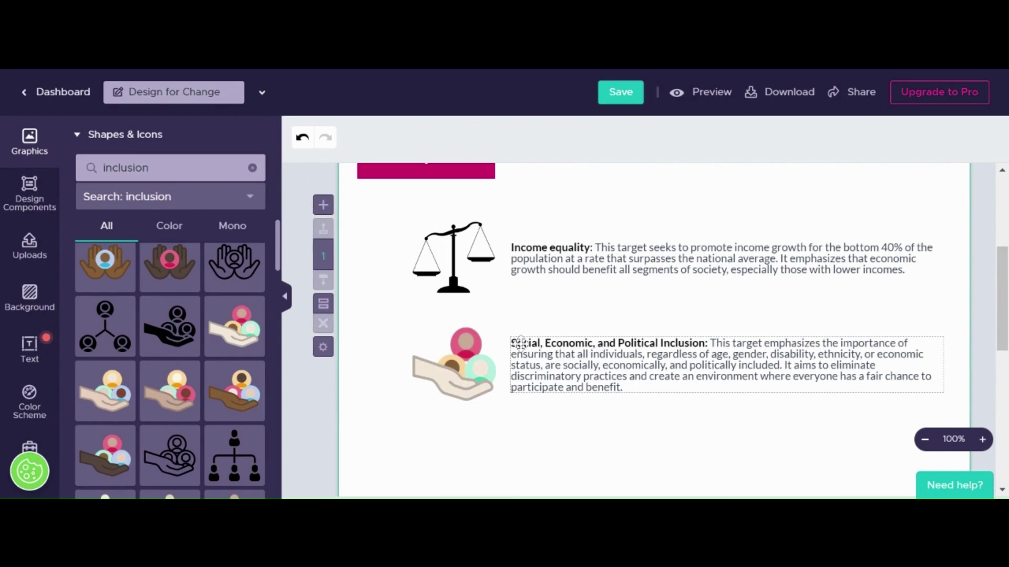
{"action": "scroll", "coordinate": [482, 363], "scroll_direction": "up", "scroll_amount": 10}
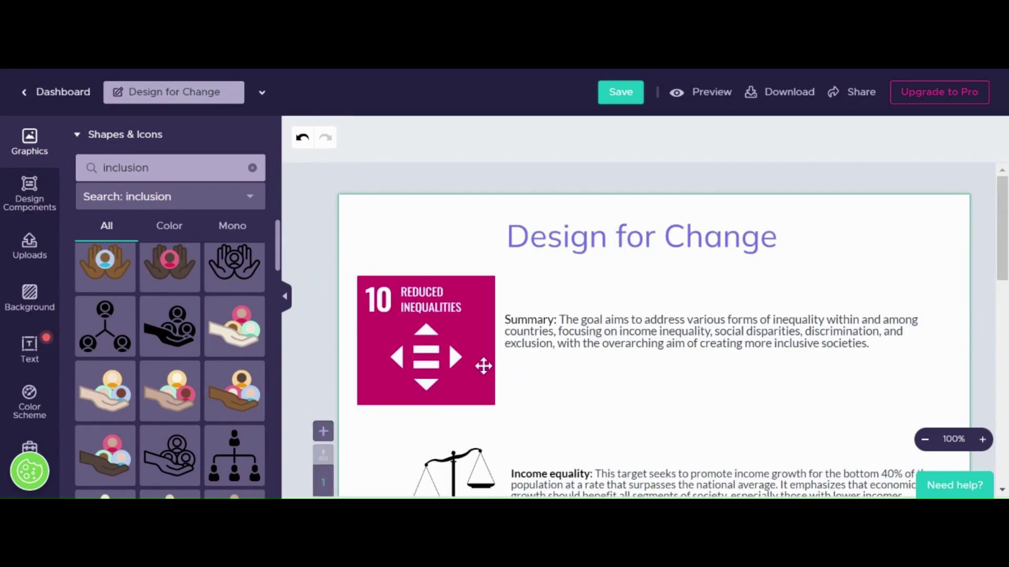
{"action": "scroll", "coordinate": [482, 365], "scroll_direction": "down", "scroll_amount": 18}
{"action": "scroll", "coordinate": [481, 364], "scroll_direction": "down", "scroll_amount": 2}
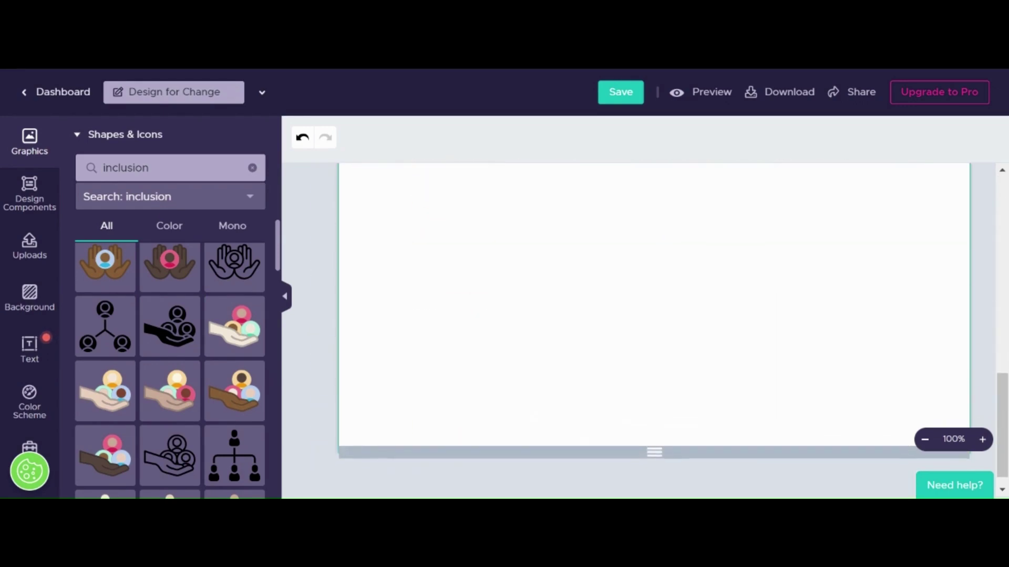
{"action": "scroll", "coordinate": [481, 364], "scroll_direction": "up", "scroll_amount": 4}
{"action": "left_click", "coordinate": [453, 212]}
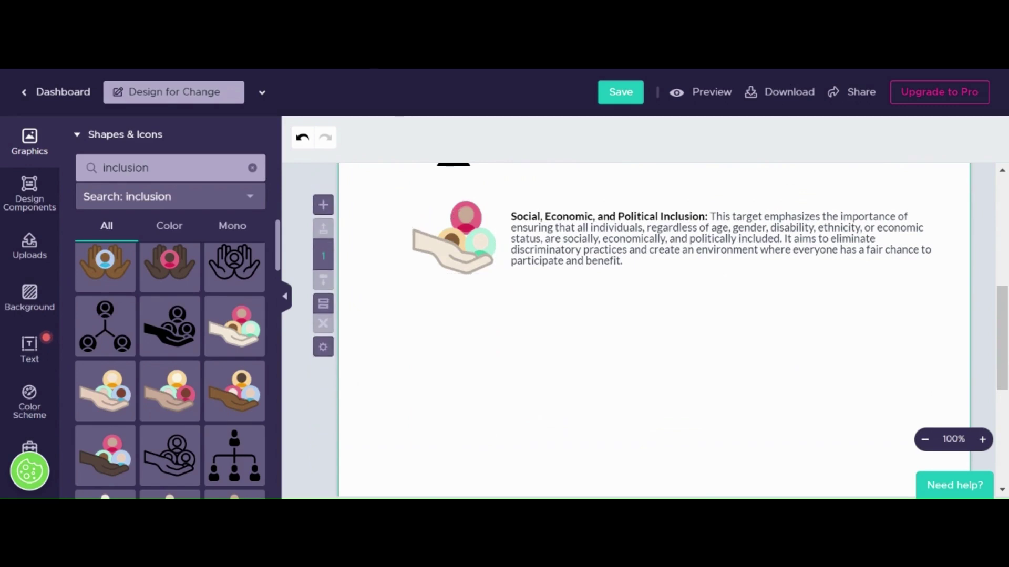
{"action": "scroll", "coordinate": [654, 331], "scroll_direction": "up", "scroll_amount": 1}
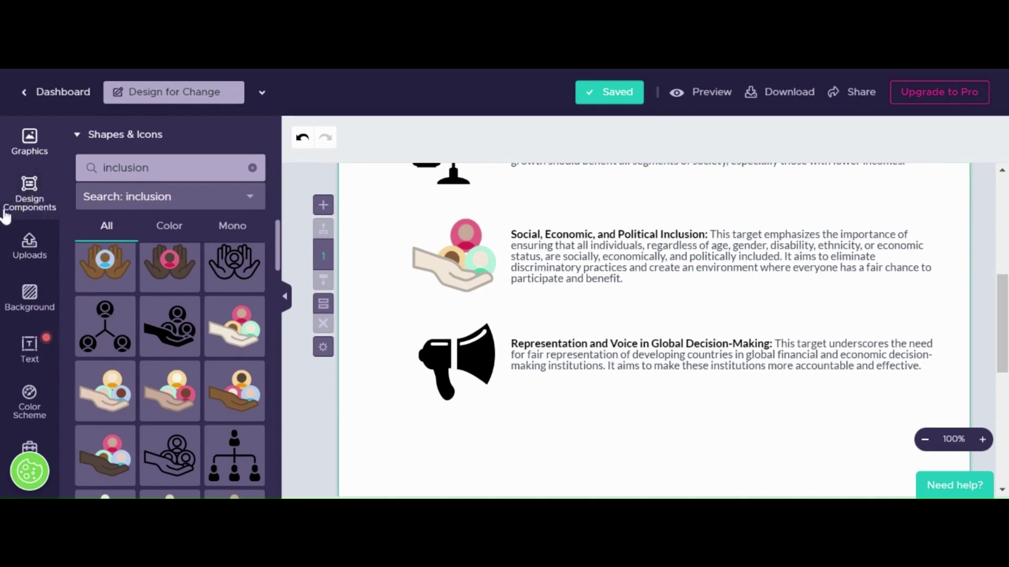
Add the pink two-column Competitor comparison component and place it below the megaphone icon and its paragraph
{"action": "left_click", "coordinate": [31, 199]}
{"action": "left_click", "coordinate": [86, 141]}
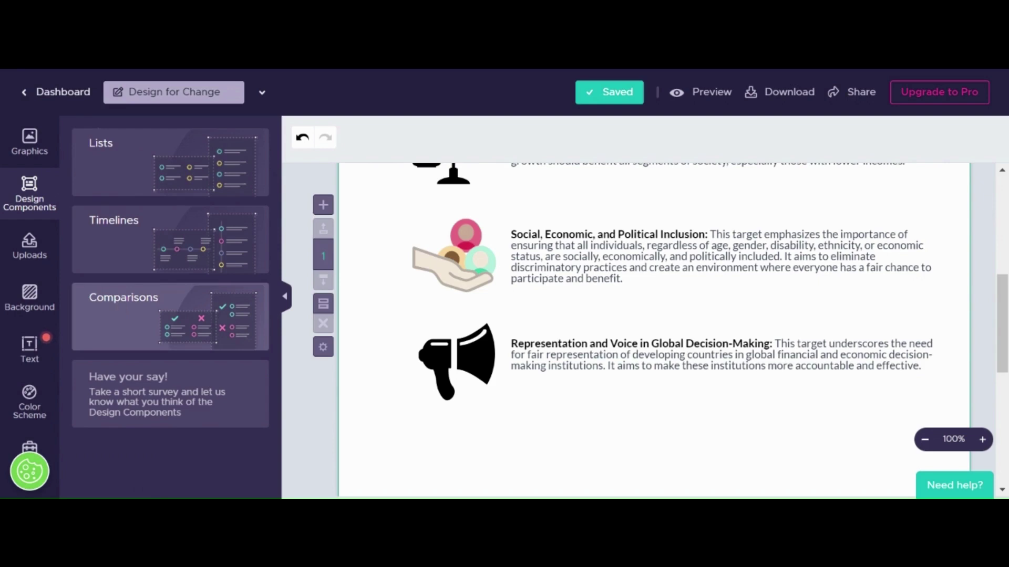
{"action": "left_click", "coordinate": [117, 308]}
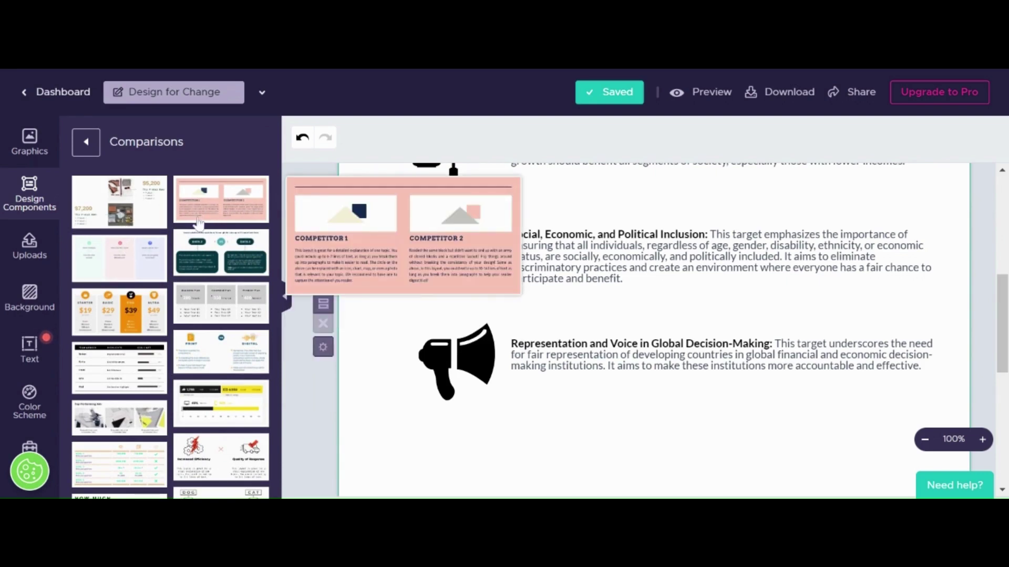
{"action": "left_click", "coordinate": [199, 225]}
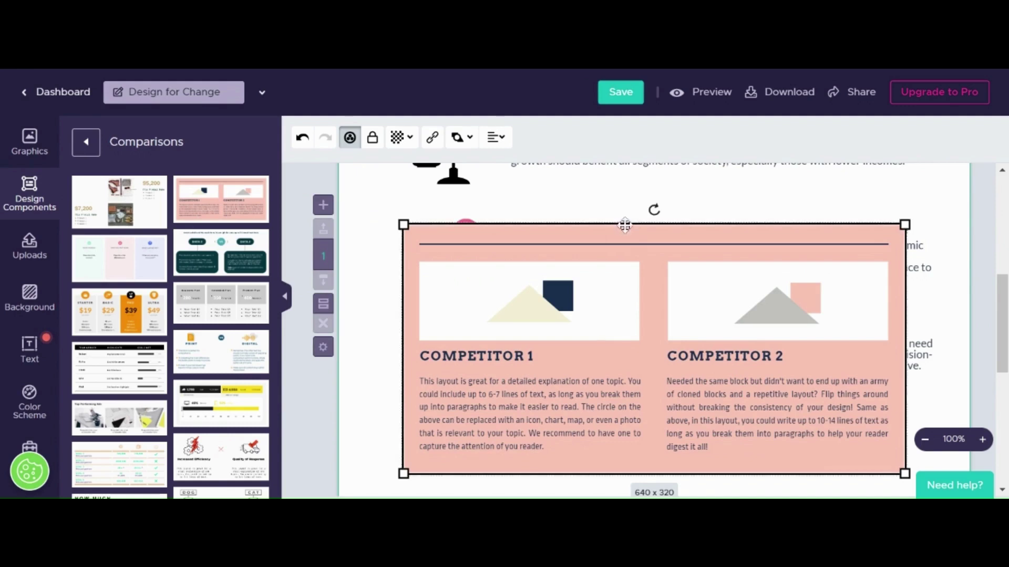
{"action": "left_click_drag", "start_coordinate": [628, 227], "coordinate": [639, 422]}
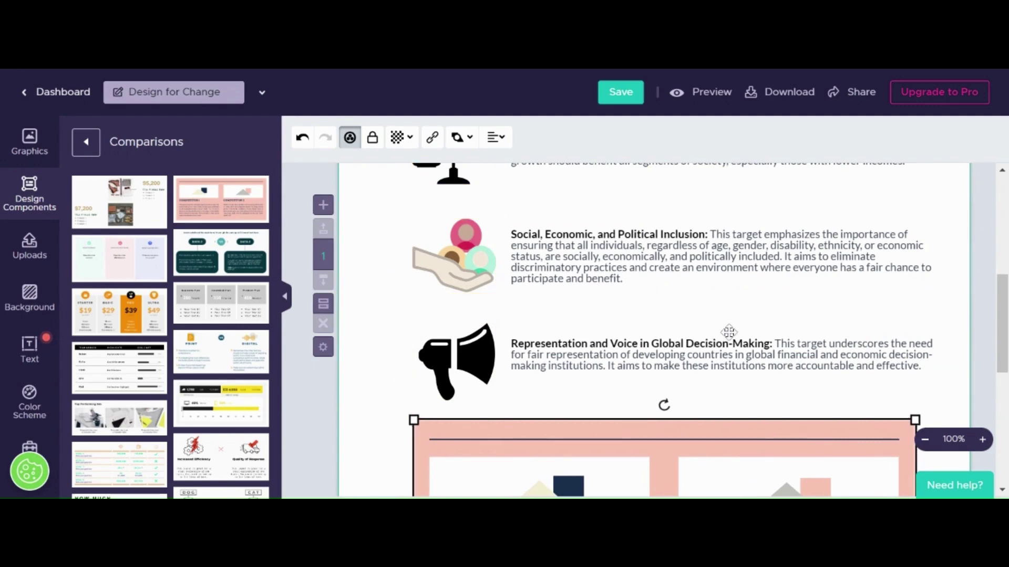
Enlarge the pink comparison block to about 767 x 383 and centre it across the page width
{"action": "scroll", "coordinate": [727, 333], "scroll_direction": "down", "scroll_amount": 5}
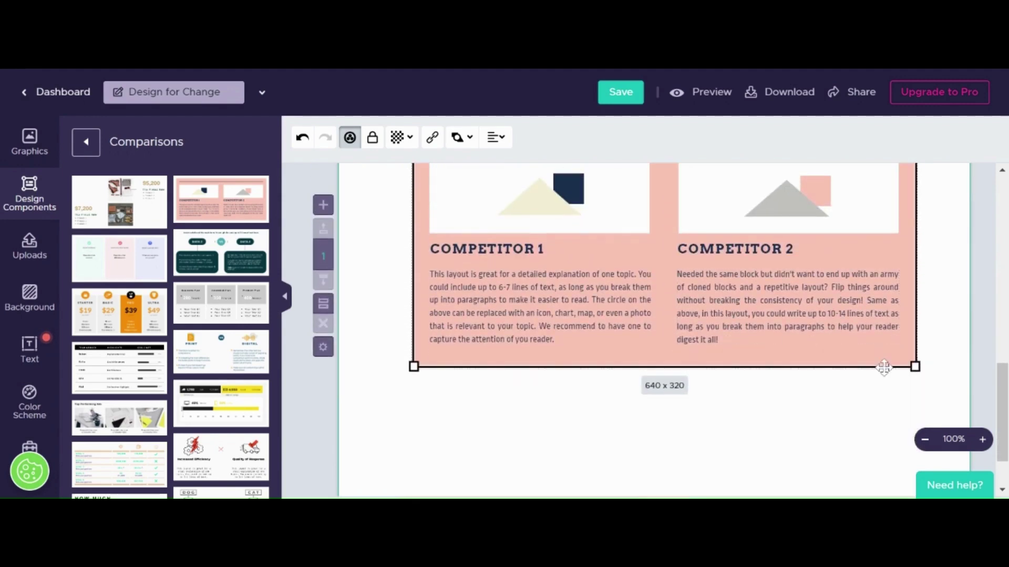
{"action": "left_click_drag", "start_coordinate": [915, 375], "coordinate": [835, 393]}
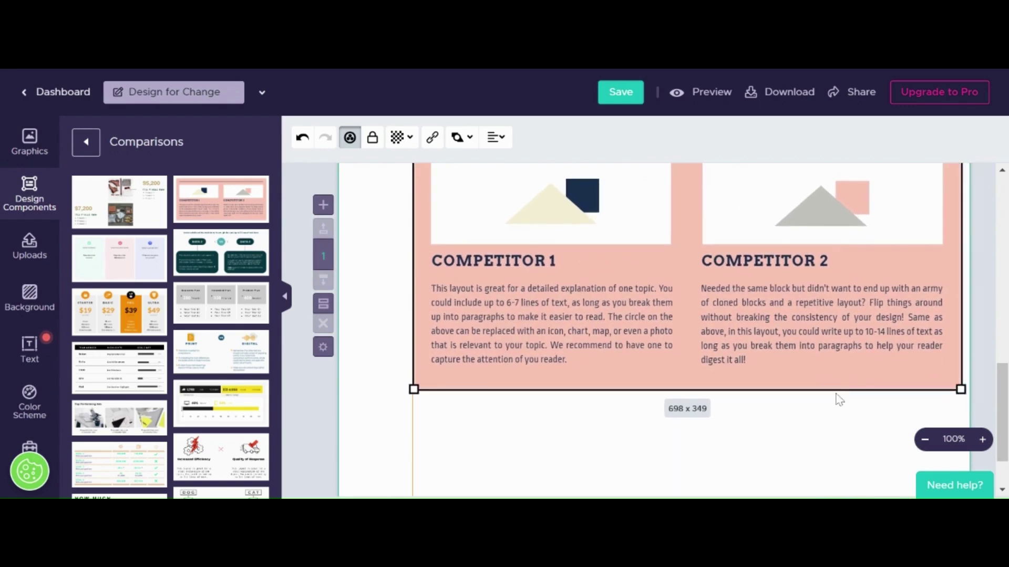
{"action": "scroll", "coordinate": [737, 288], "scroll_direction": "up", "scroll_amount": 4}
{"action": "scroll", "coordinate": [741, 293], "scroll_direction": "down", "scroll_amount": 3}
{"action": "scroll", "coordinate": [741, 293], "scroll_direction": "down", "scroll_amount": 3}
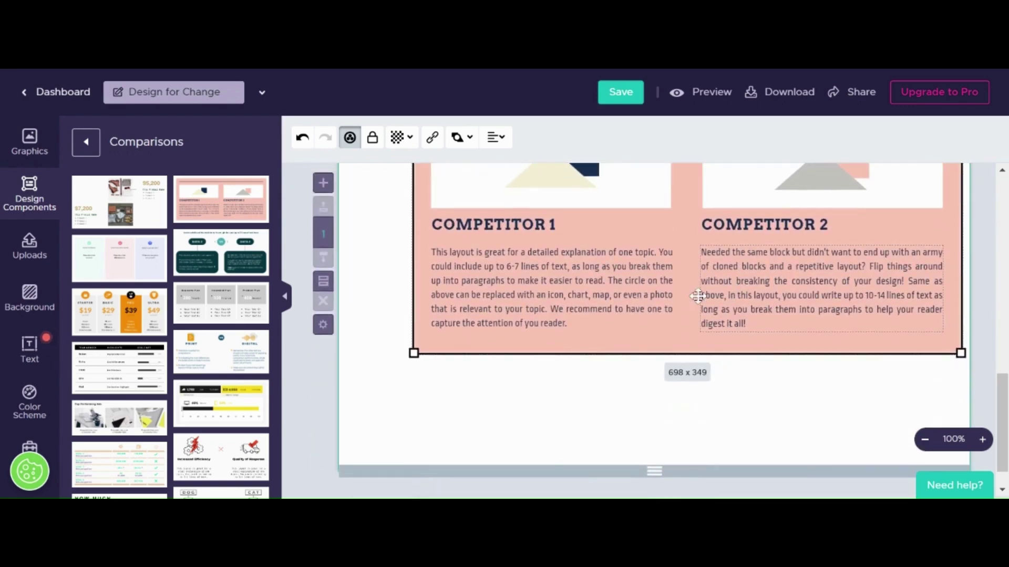
{"action": "left_click_drag", "start_coordinate": [692, 295], "coordinate": [650, 312]}
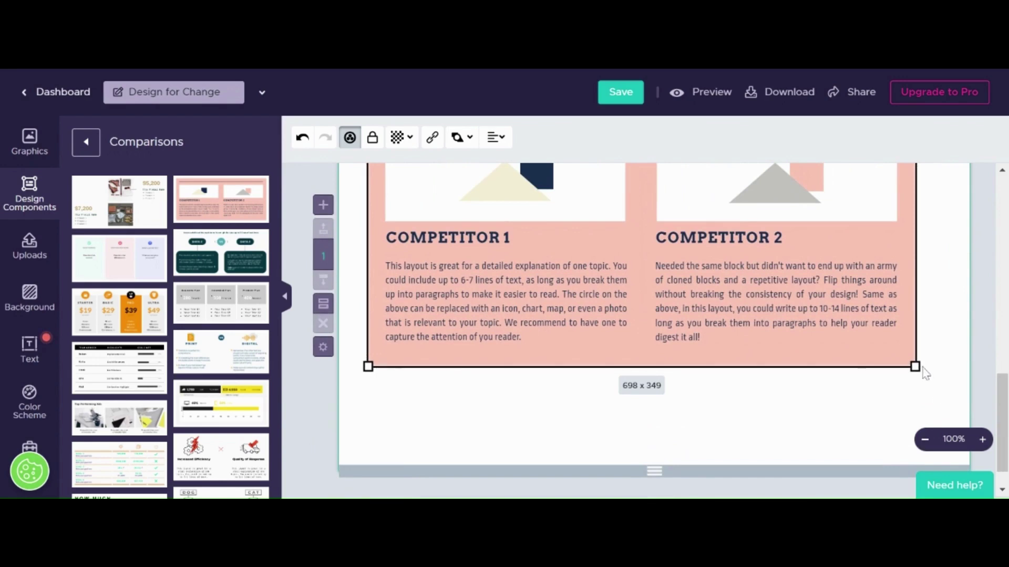
{"action": "left_click_drag", "start_coordinate": [915, 367], "coordinate": [954, 385]}
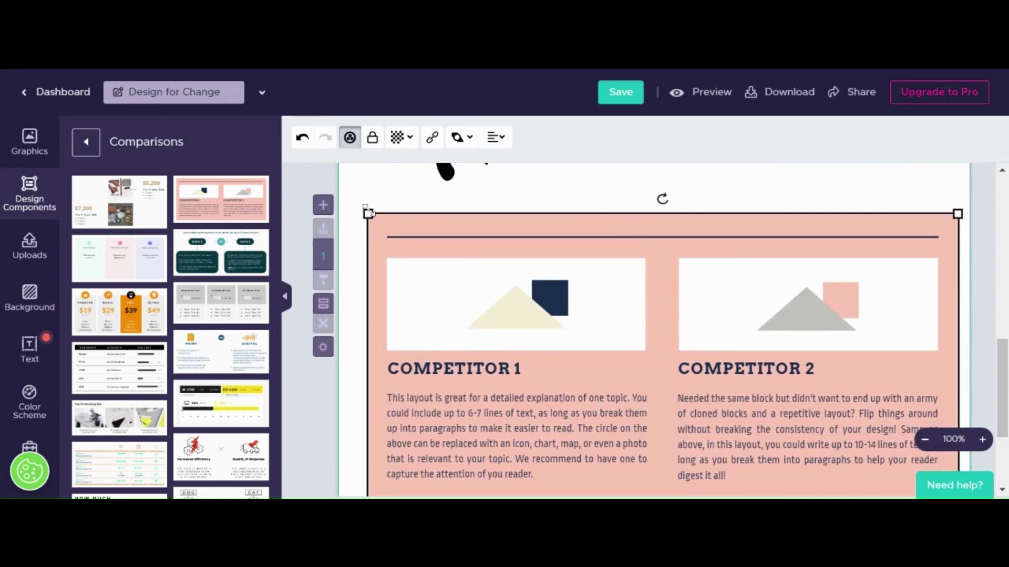
{"action": "left_click_drag", "start_coordinate": [368, 212], "coordinate": [356, 209]}
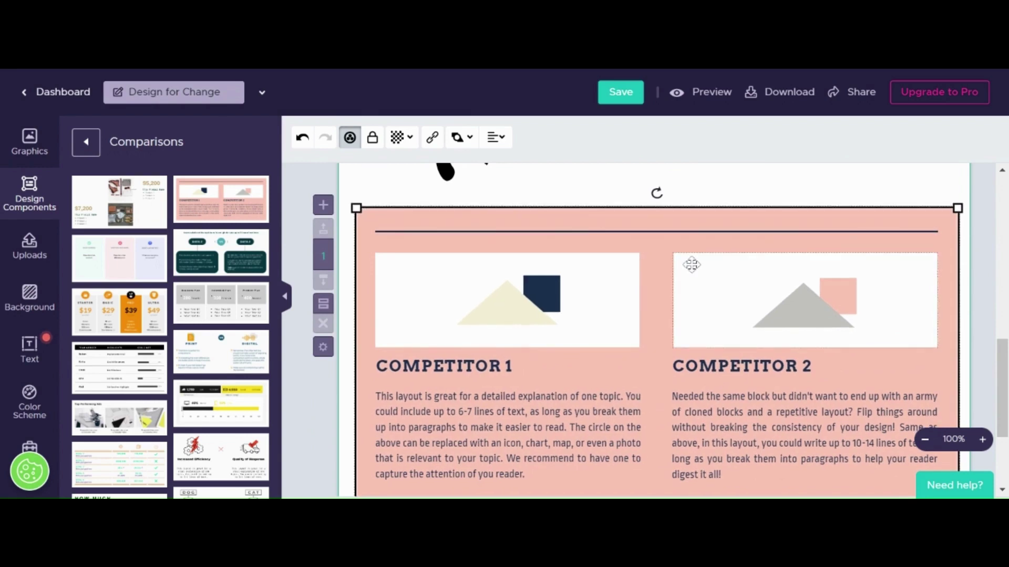
{"action": "scroll", "coordinate": [720, 281], "scroll_direction": "down", "scroll_amount": 1}
{"action": "left_click_drag", "start_coordinate": [720, 281], "coordinate": [715, 282]}
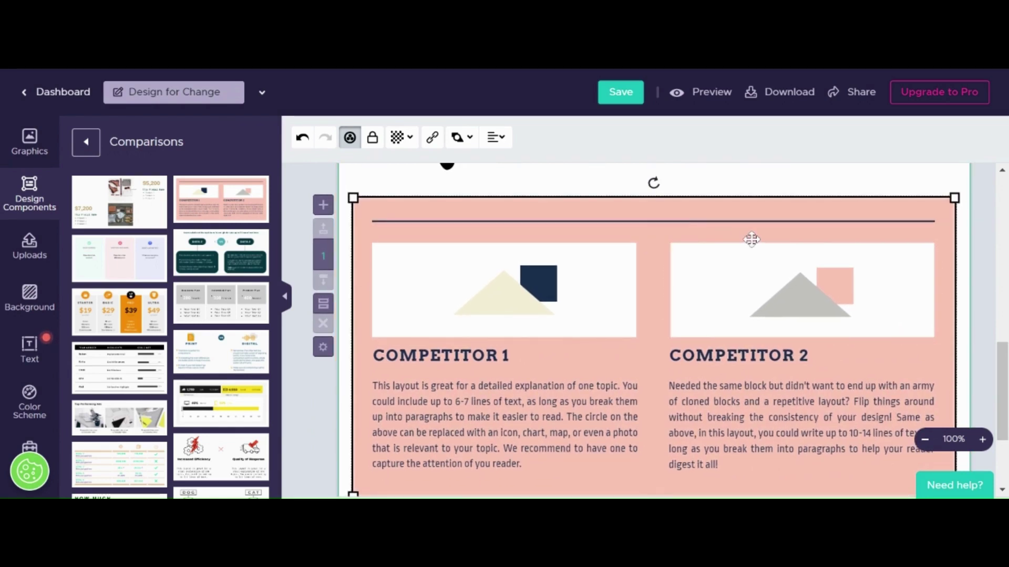
Replace the "COMPETITOR 1" heading in the comparison block with "What can we do?"
{"action": "scroll", "coordinate": [751, 239], "scroll_direction": "down", "scroll_amount": 3}
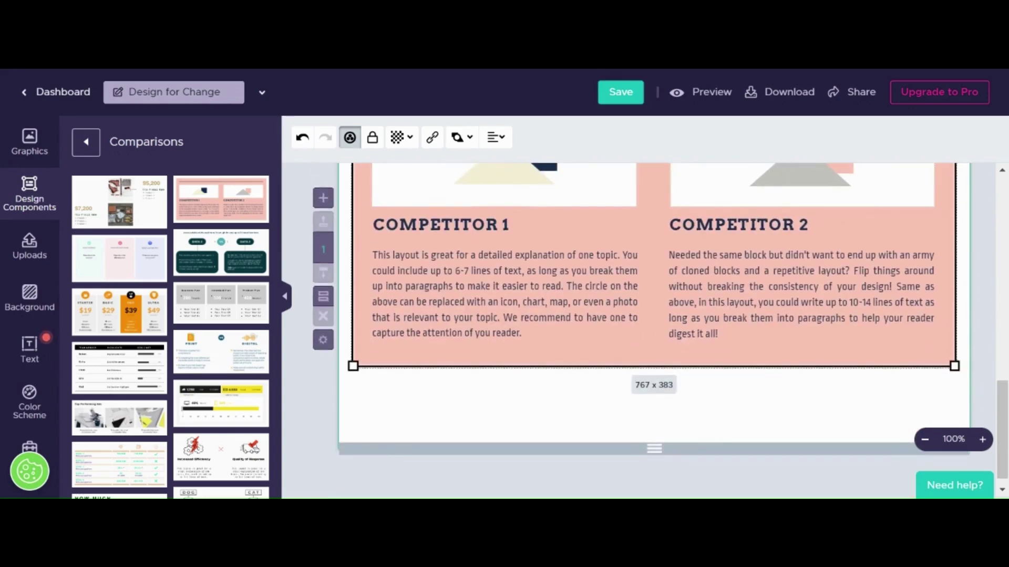
{"action": "scroll", "coordinate": [751, 239], "scroll_direction": "up", "scroll_amount": 6}
{"action": "scroll", "coordinate": [660, 326], "scroll_direction": "down", "scroll_amount": 2}
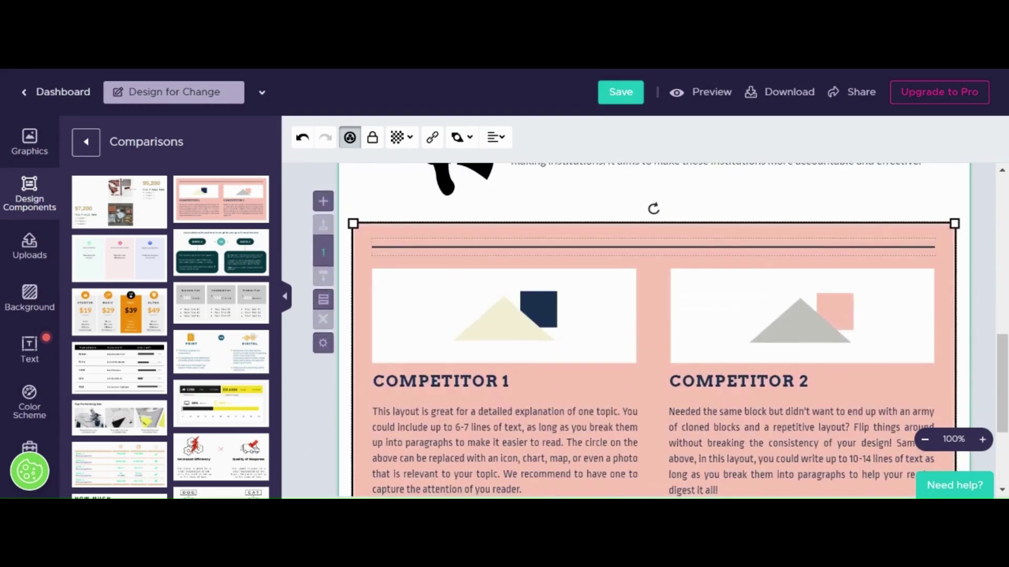
{"action": "scroll", "coordinate": [660, 327], "scroll_direction": "up", "scroll_amount": 2}
{"action": "scroll", "coordinate": [660, 327], "scroll_direction": "down", "scroll_amount": 1}
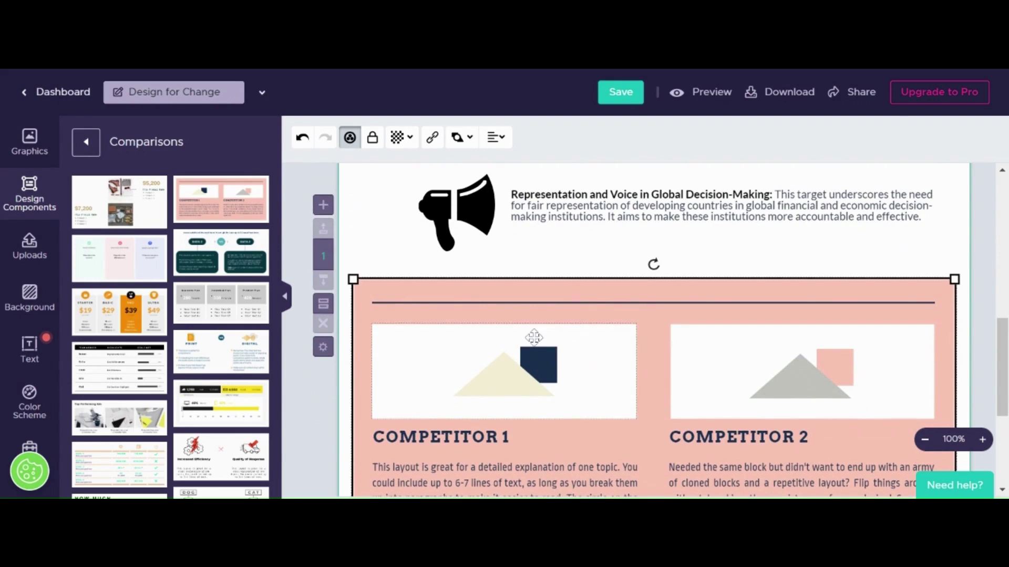
{"action": "left_click", "coordinate": [481, 437]}
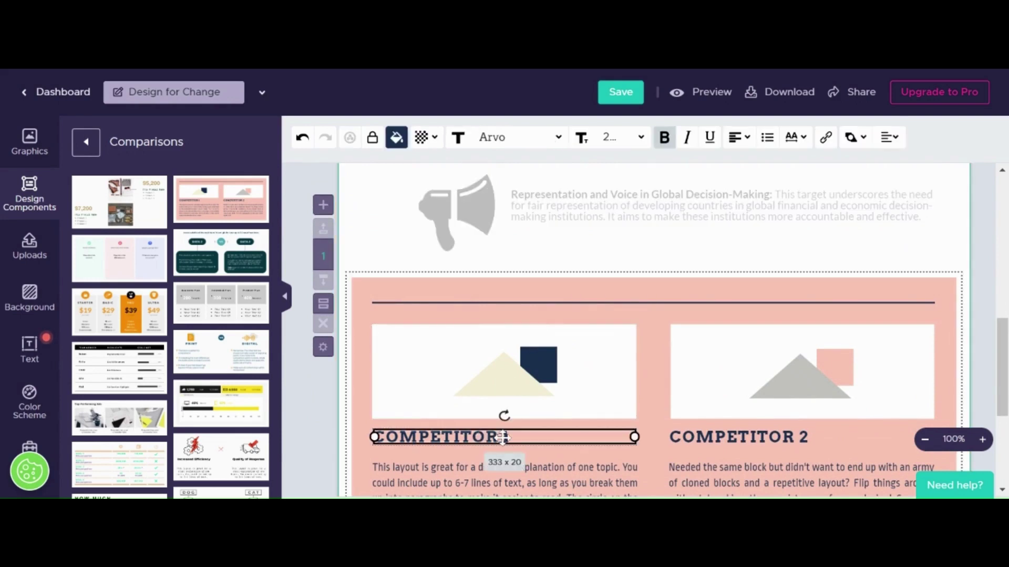
{"action": "left_click", "coordinate": [516, 439]}
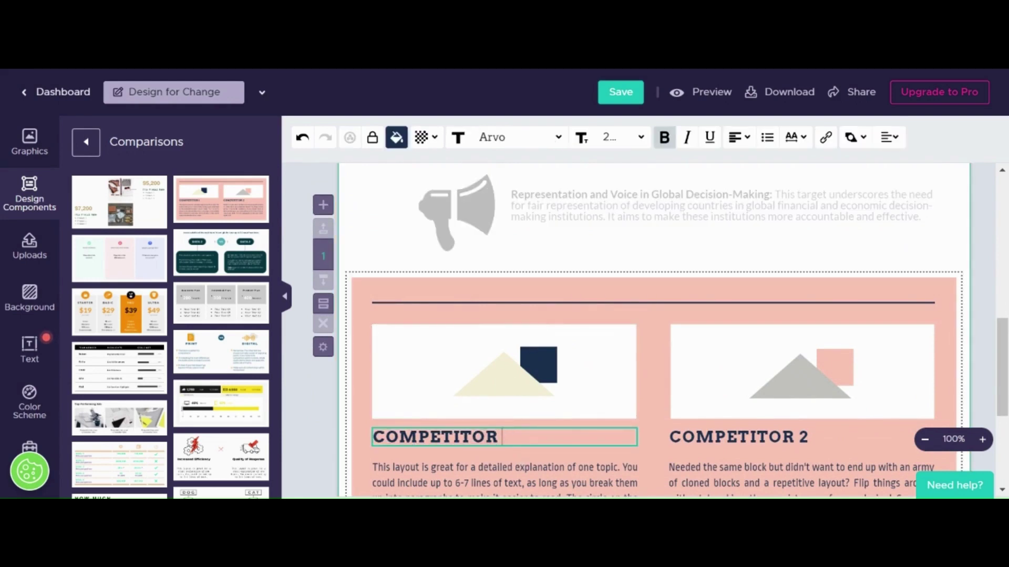
{"action": "key", "text": "BackSpace"}
{"action": "key", "text": "BackSpace"}
{"action": "key", "text": "BackSpace"}
{"action": "key", "text": "BackSpace"}
{"action": "key", "text": "BackSpace"}
{"action": "key", "text": "BackSpace"}
{"action": "key", "text": "BackSpace"}
{"action": "key", "text": "BackSpace"}
{"action": "key", "text": "BackSpace"}
{"action": "key", "text": "BackSpace"}
{"action": "key", "text": "BackSpace"}
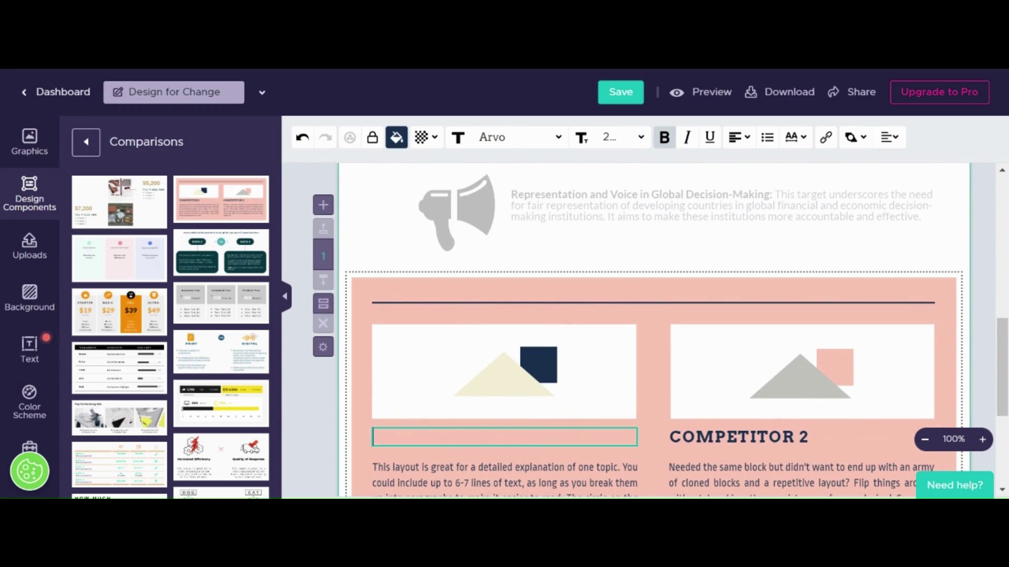
{"action": "type", "text": "What can we do?"}
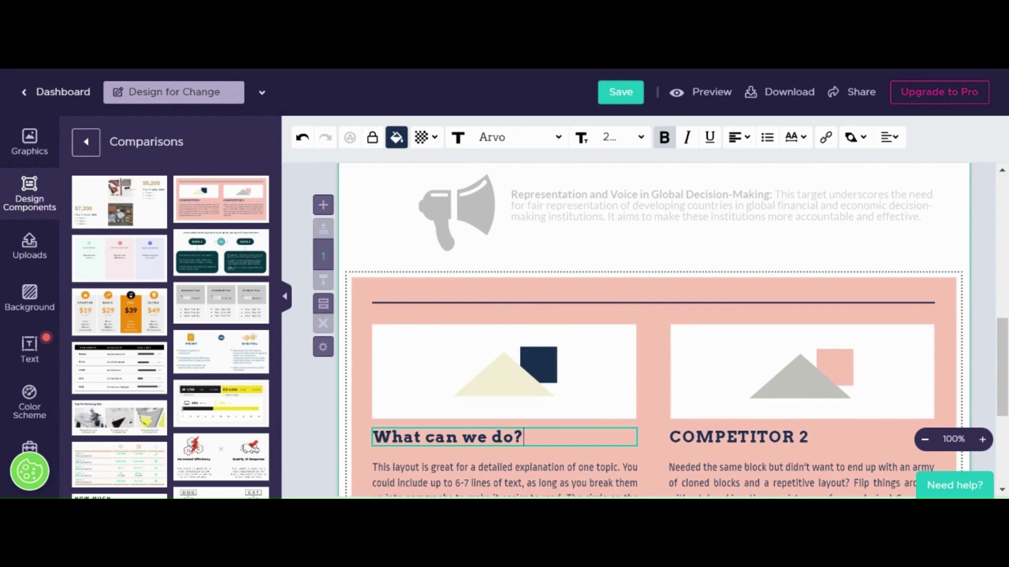
Change the font of the "What can we do?" heading to Rufina
{"action": "key", "text": "ctrl+a"}
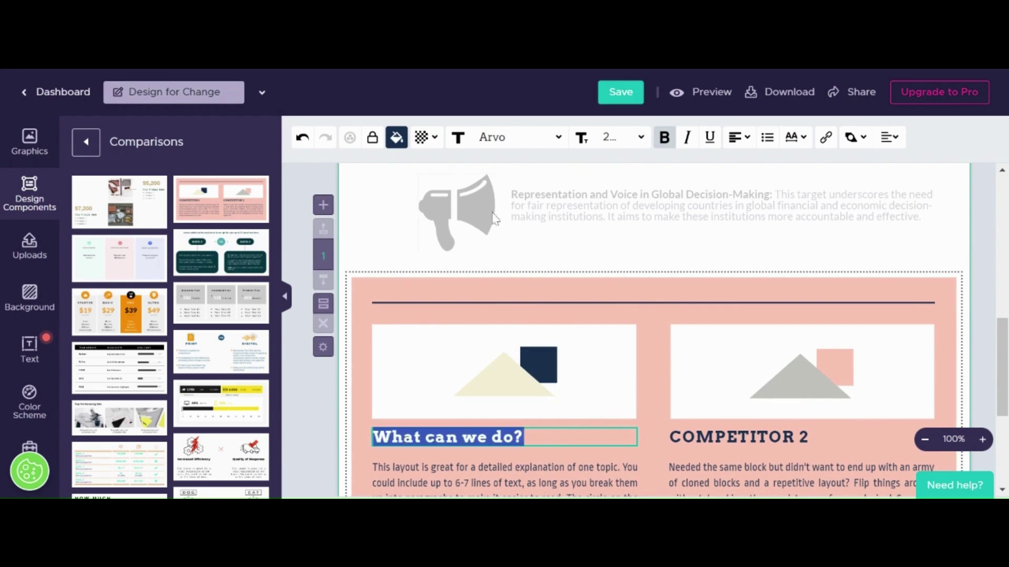
{"action": "left_click", "coordinate": [559, 138]}
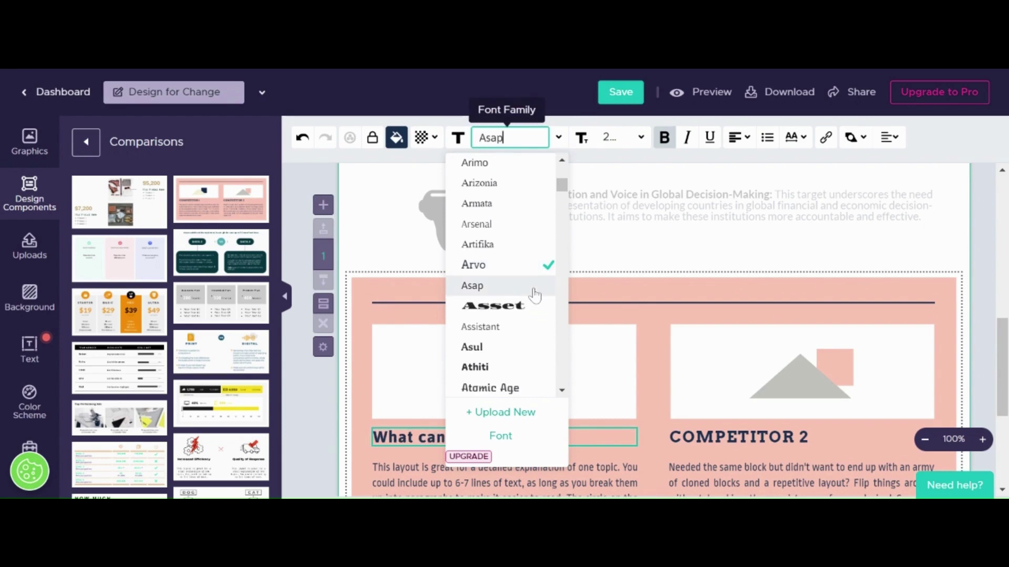
{"action": "scroll", "coordinate": [533, 293], "scroll_direction": "down", "scroll_amount": 3}
{"action": "scroll", "coordinate": [534, 293], "scroll_direction": "down", "scroll_amount": 1}
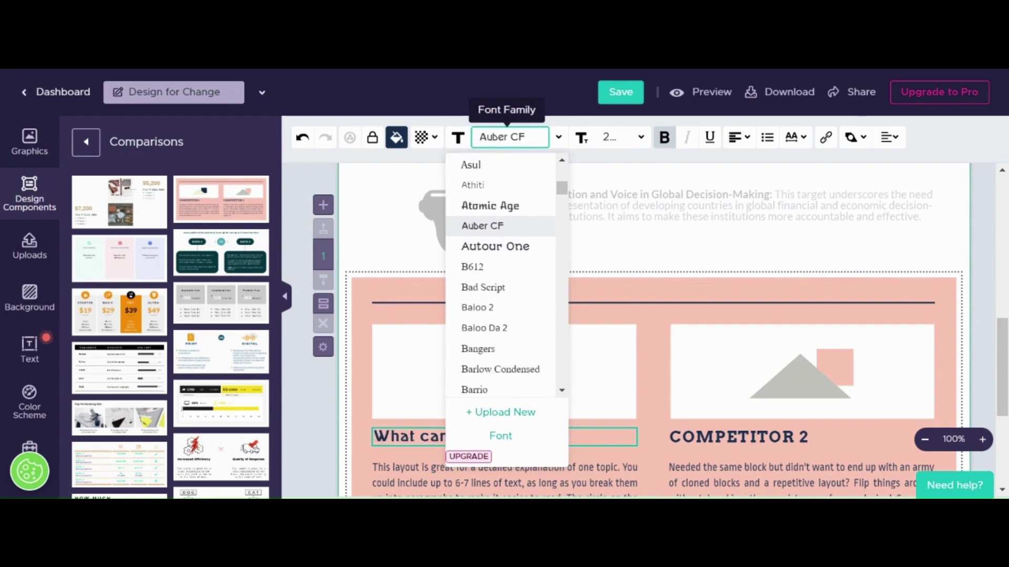
{"action": "scroll", "coordinate": [502, 333], "scroll_direction": "down", "scroll_amount": 15}
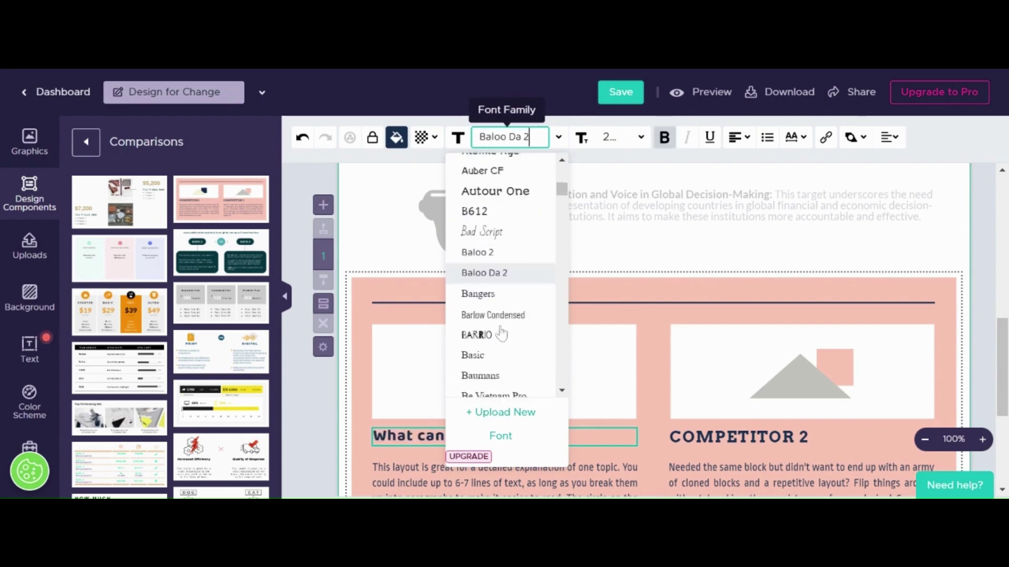
{"action": "scroll", "coordinate": [502, 333], "scroll_direction": "down", "scroll_amount": 12}
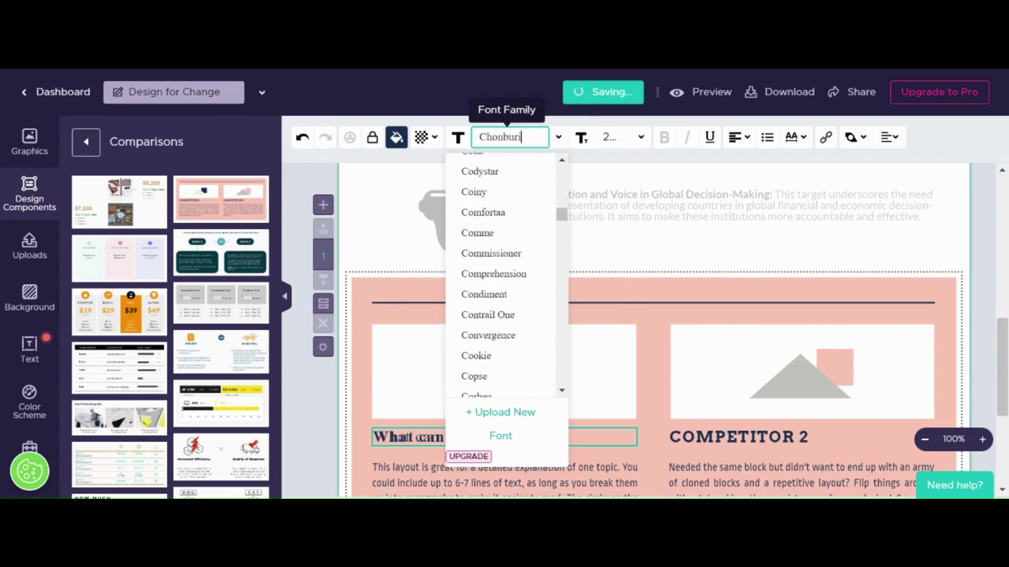
{"action": "left_click_drag", "start_coordinate": [562, 223], "coordinate": [560, 342]}
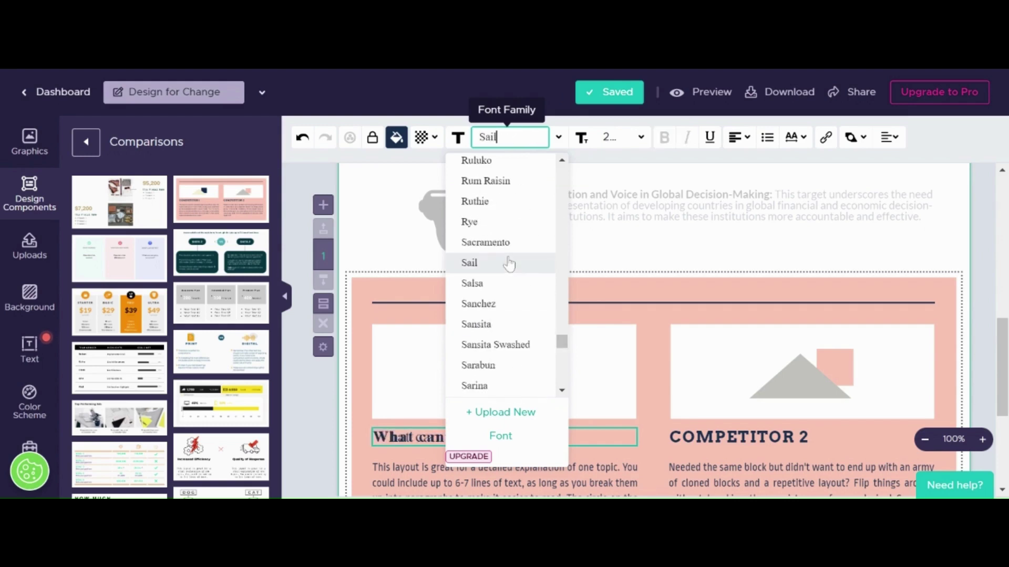
{"action": "scroll", "coordinate": [507, 263], "scroll_direction": "up", "scroll_amount": 1}
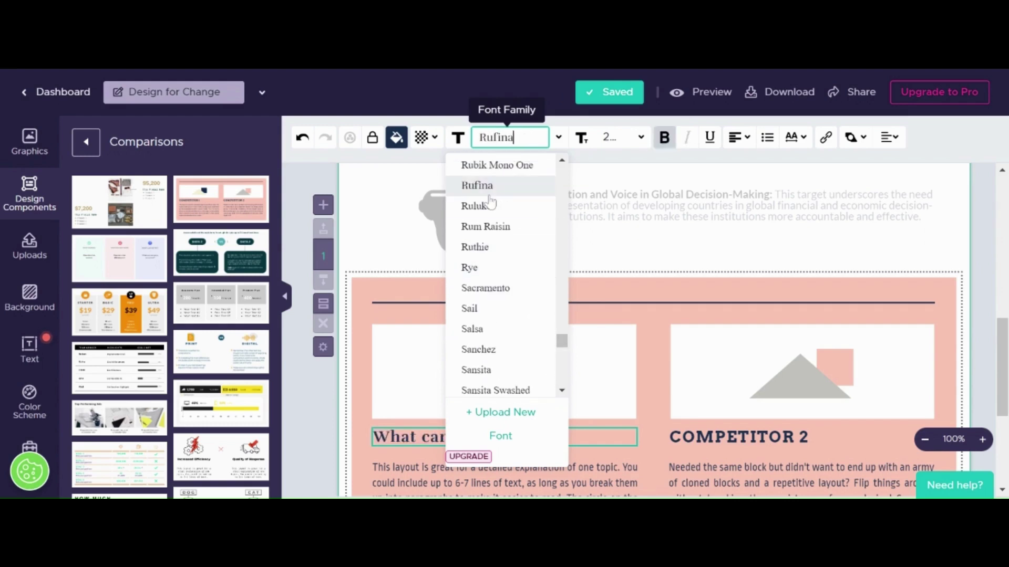
{"action": "left_click", "coordinate": [488, 194]}
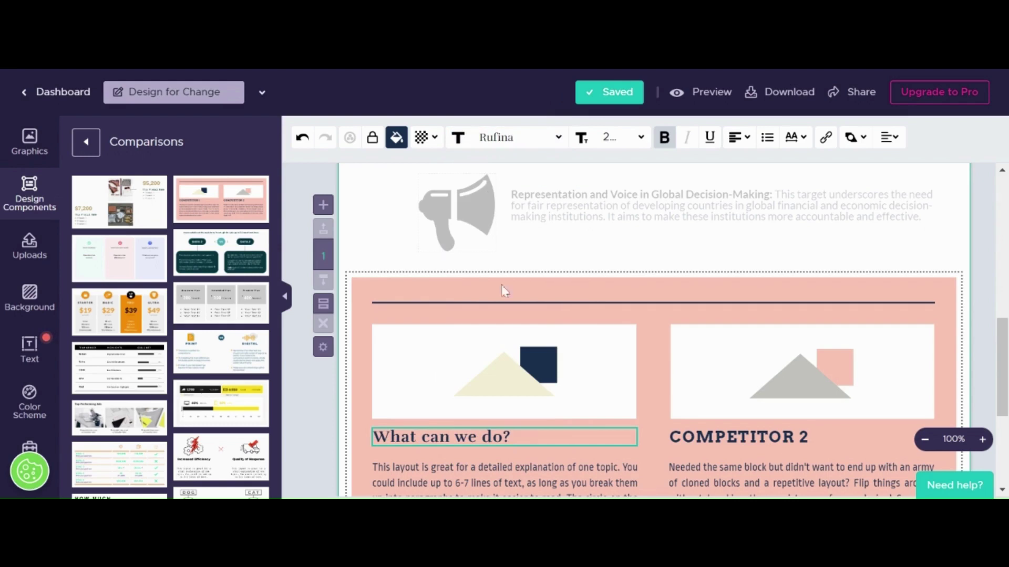
Replace the "COMPETITOR 2" heading in the comparison block with "What can the government do?"
{"action": "left_click", "coordinate": [810, 436]}
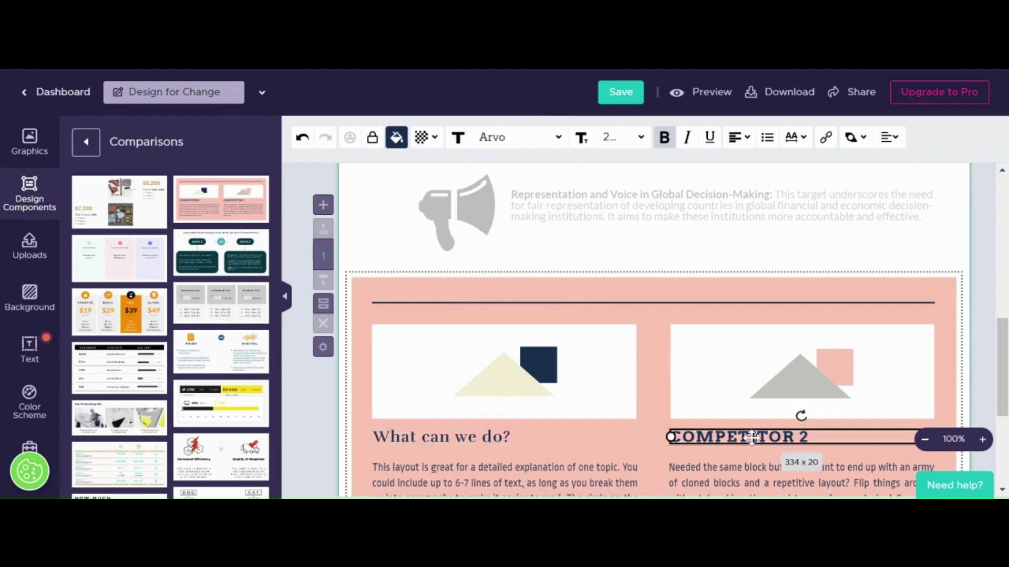
{"action": "left_click", "coordinate": [810, 436]}
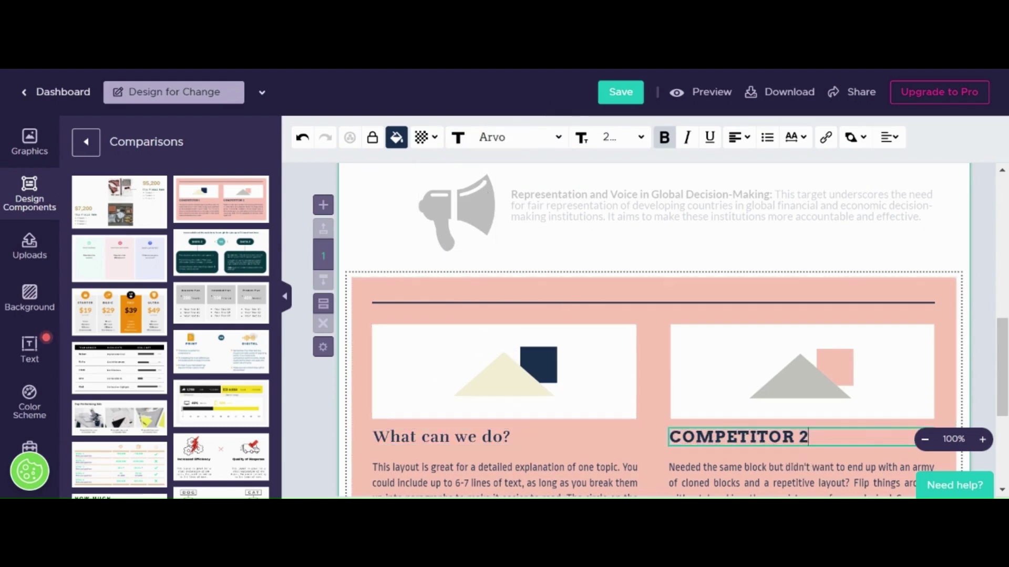
{"action": "key", "text": "BackSpace"}
{"action": "key", "text": "BackSpace"}
{"action": "key", "text": "BackSpace"}
{"action": "key", "text": "BackSpace"}
{"action": "key", "text": "BackSpace"}
{"action": "key", "text": "BackSpace"}
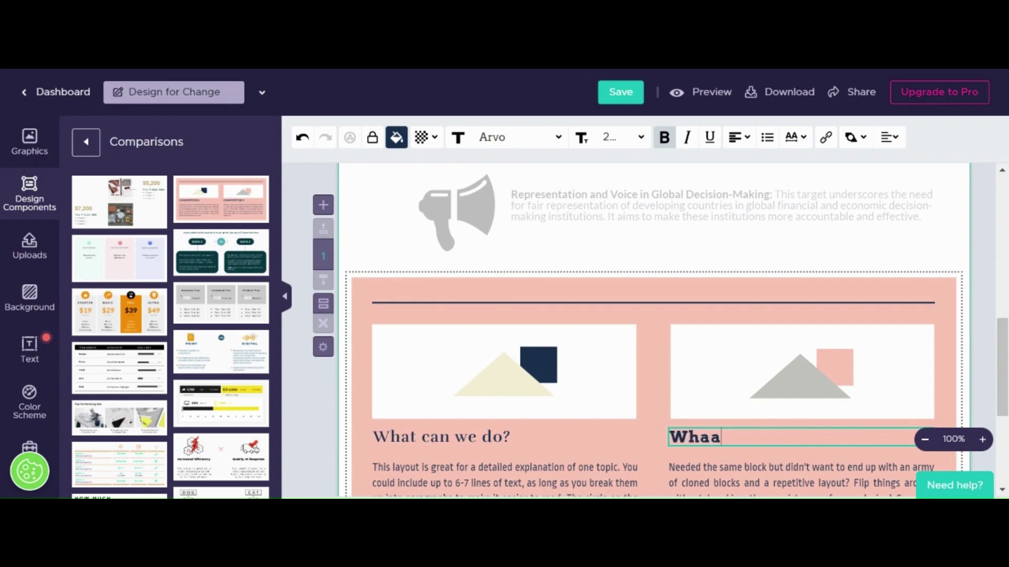
{"action": "type", "text": "What can the government"}
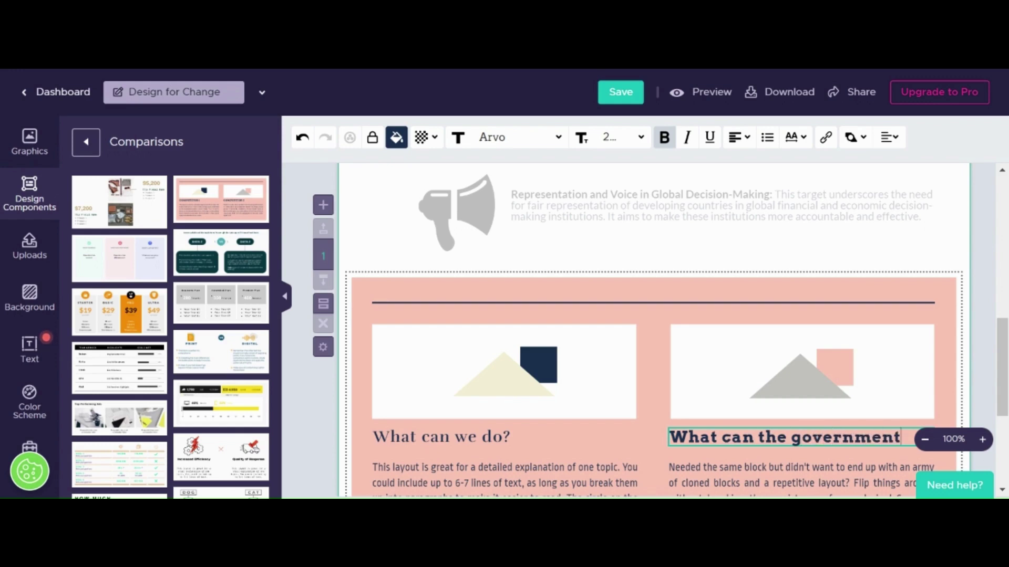
{"action": "type", "text": " do?"}
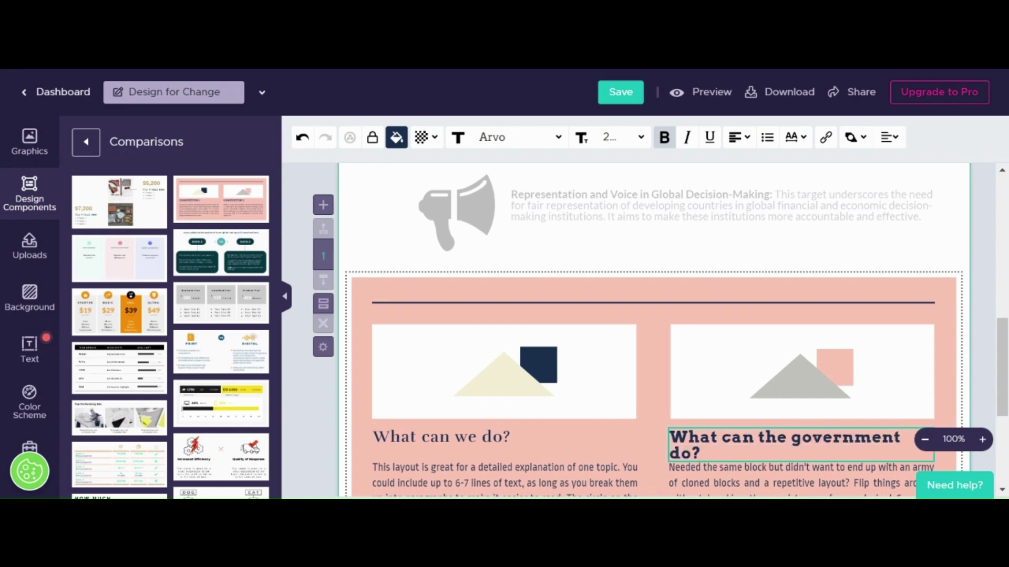
Select the full "What can the government do?" heading text and open its font family choices
{"action": "key", "text": "shift+Up"}
{"action": "key", "text": "shift+Home"}
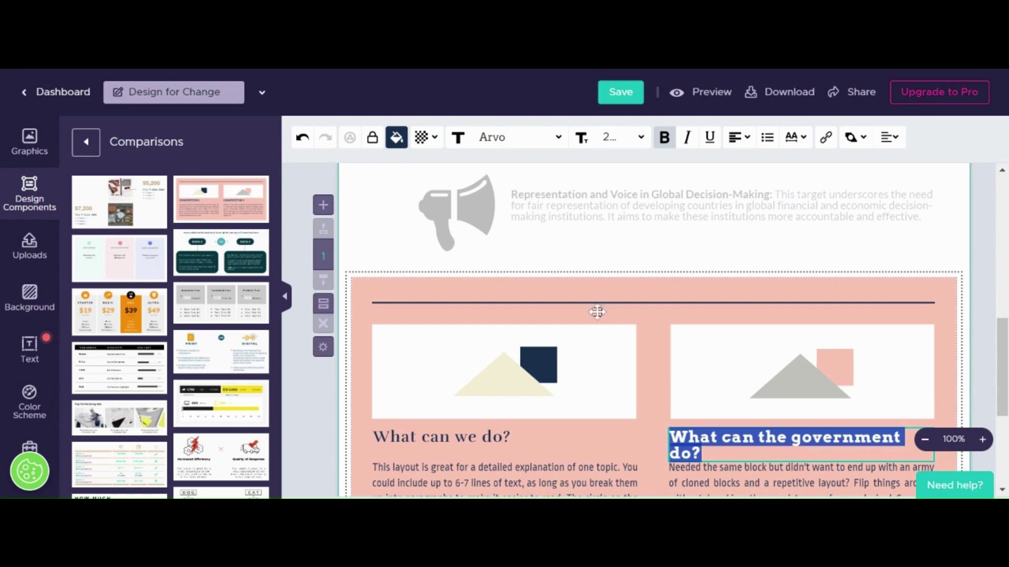
{"action": "left_click", "coordinate": [551, 144]}
{"action": "type", "text": "ru"}
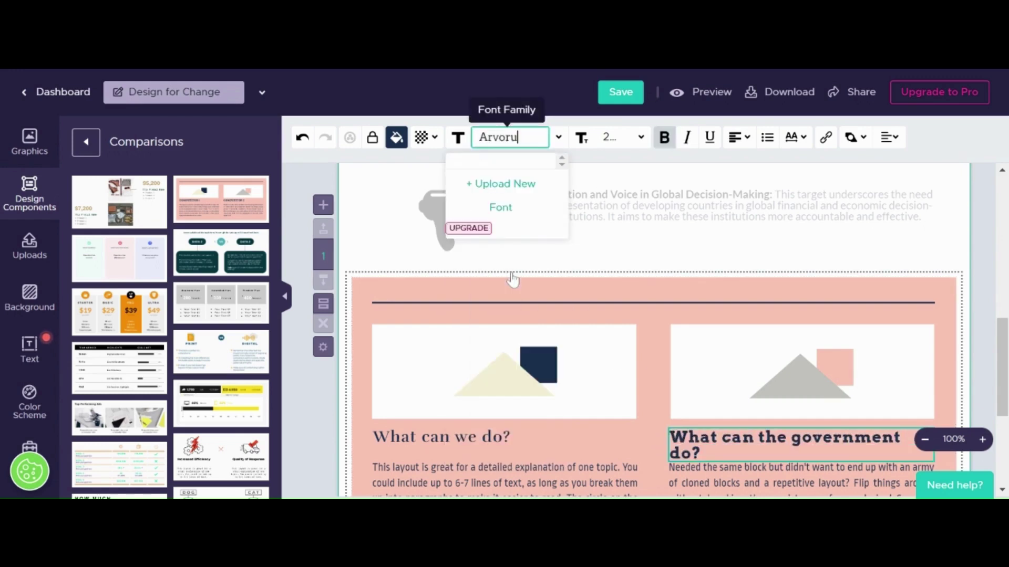
{"action": "key", "text": "BackSpace"}
{"action": "key", "text": "BackSpace"}
{"action": "key", "text": "BackSpace"}
{"action": "key", "text": "BackSpace"}
{"action": "type", "text": "butus Sla"}
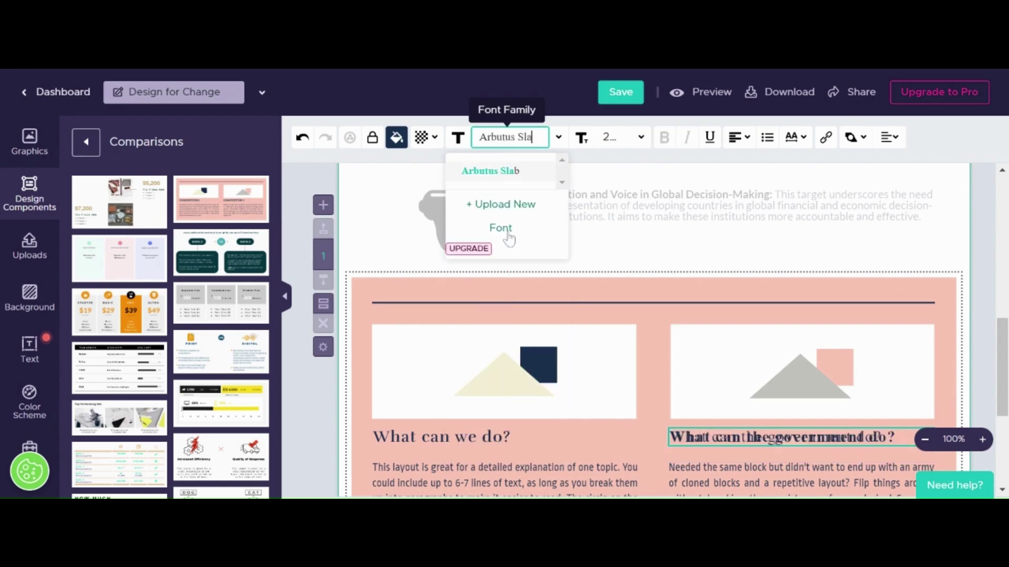
{"action": "key", "text": "BackSpace"}
{"action": "key", "text": "BackSpace"}
{"action": "key", "text": "BackSpace"}
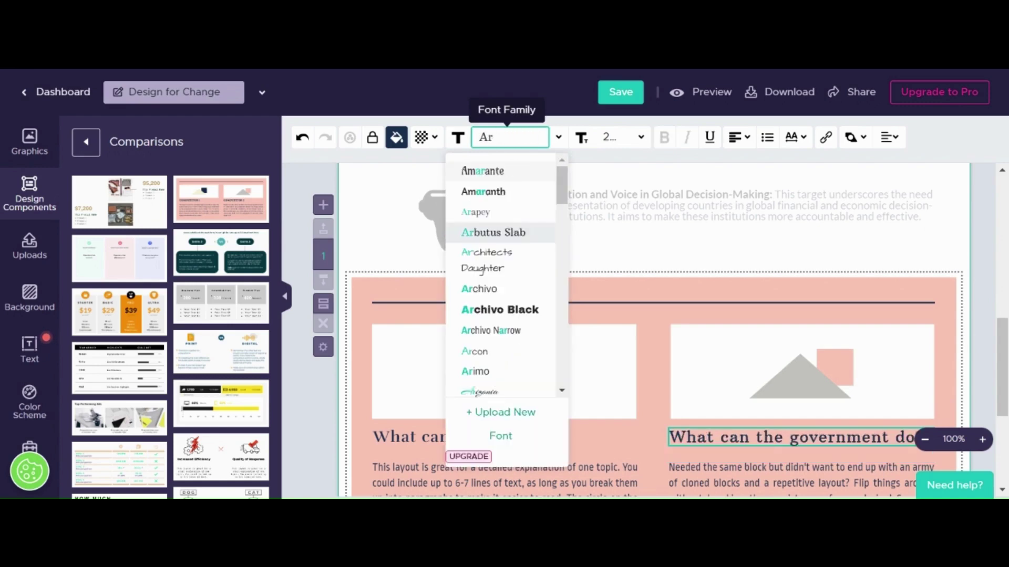
{"action": "type", "text": "Aguafina Scriptufina"}
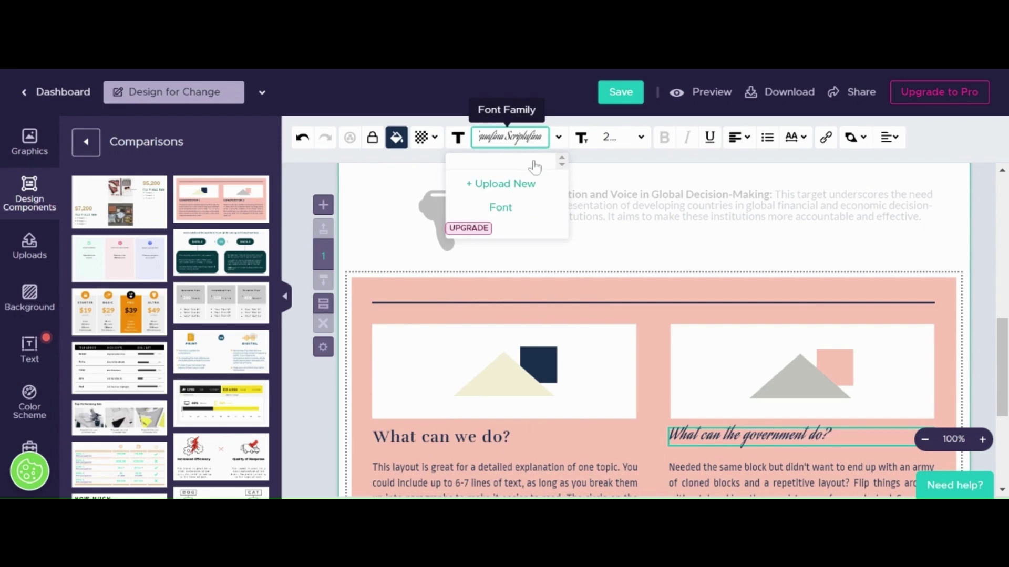
{"action": "key", "text": "BackSpace"}
{"action": "key", "text": "ctrl+a"}
{"action": "key", "text": "BackSpace"}
{"action": "key", "text": "Down"}
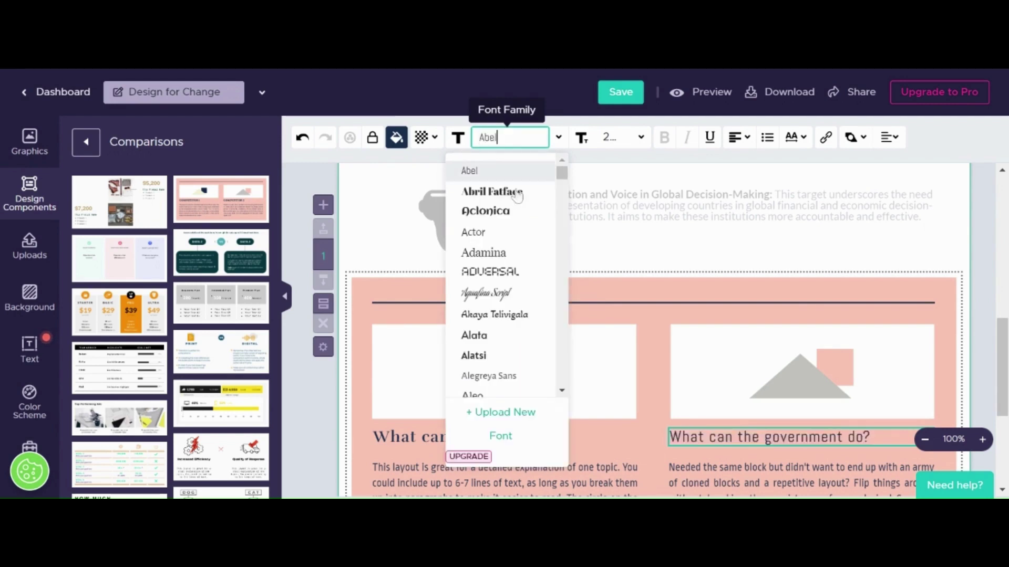
Apply the Rufina font to the selected "What can the government do?" heading
{"action": "left_click_drag", "start_coordinate": [561, 164], "coordinate": [560, 336]}
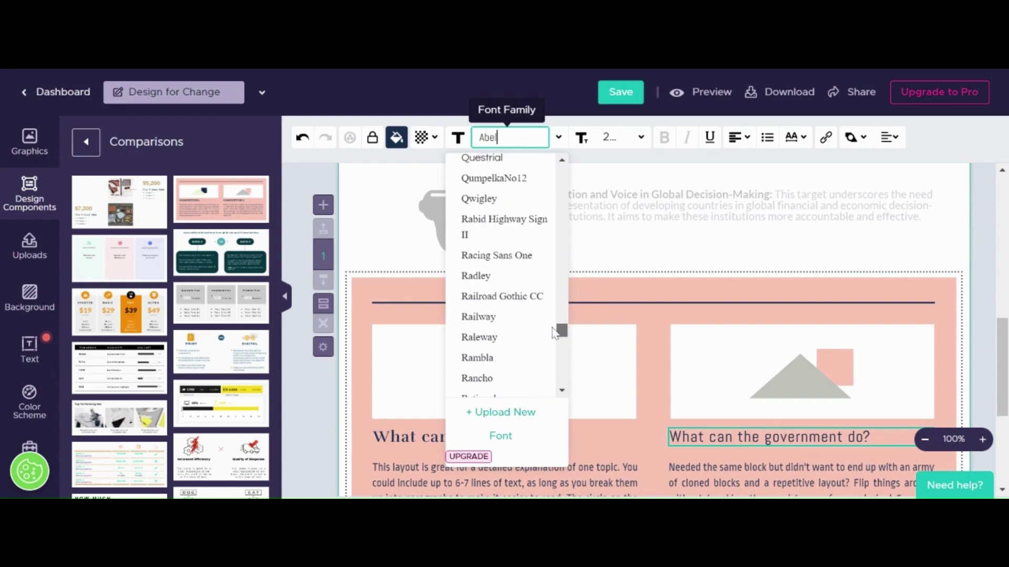
{"action": "scroll", "coordinate": [519, 355], "scroll_direction": "down", "scroll_amount": 1}
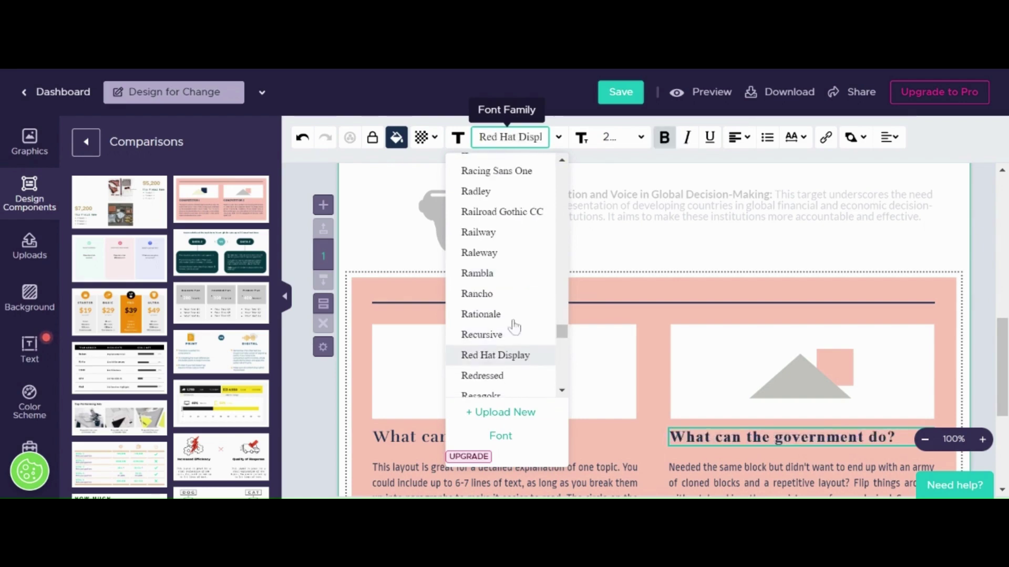
{"action": "scroll", "coordinate": [504, 270], "scroll_direction": "down", "scroll_amount": 5}
{"action": "scroll", "coordinate": [499, 268], "scroll_direction": "down", "scroll_amount": 2}
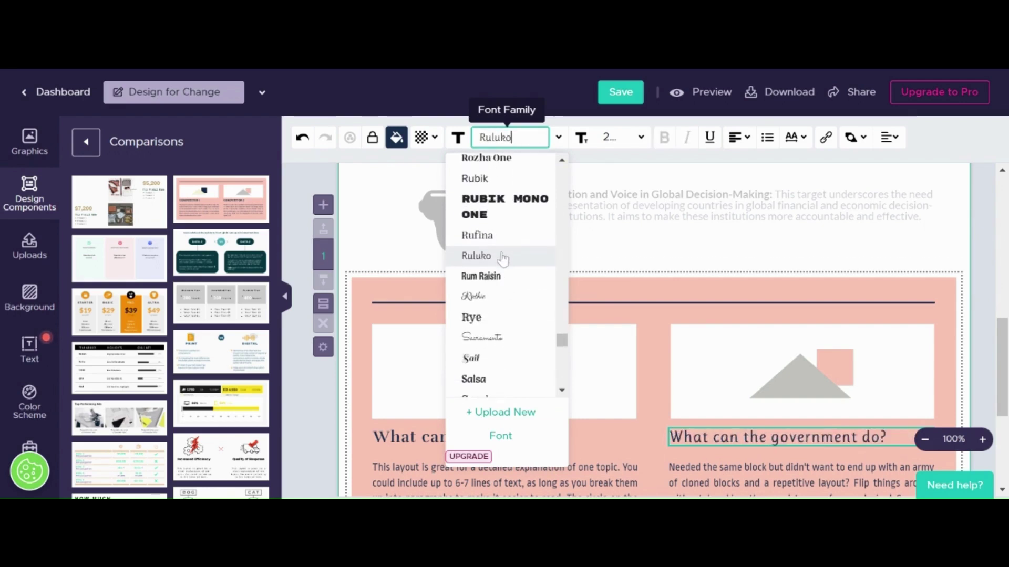
{"action": "left_click", "coordinate": [507, 244]}
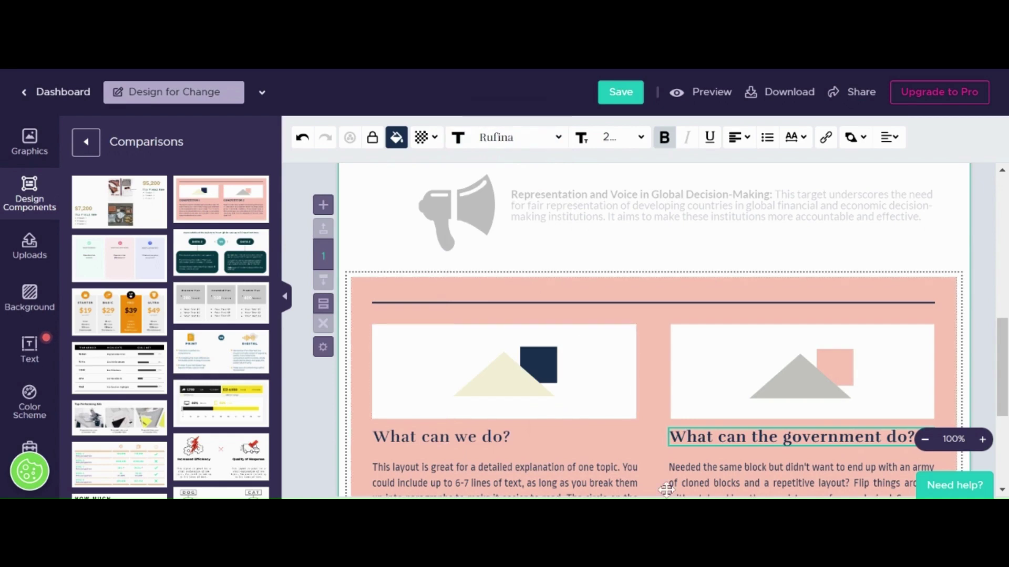
Delete the cream triangle, navy square and white box above the "What can we do?" heading
{"action": "left_click", "coordinate": [498, 441]}
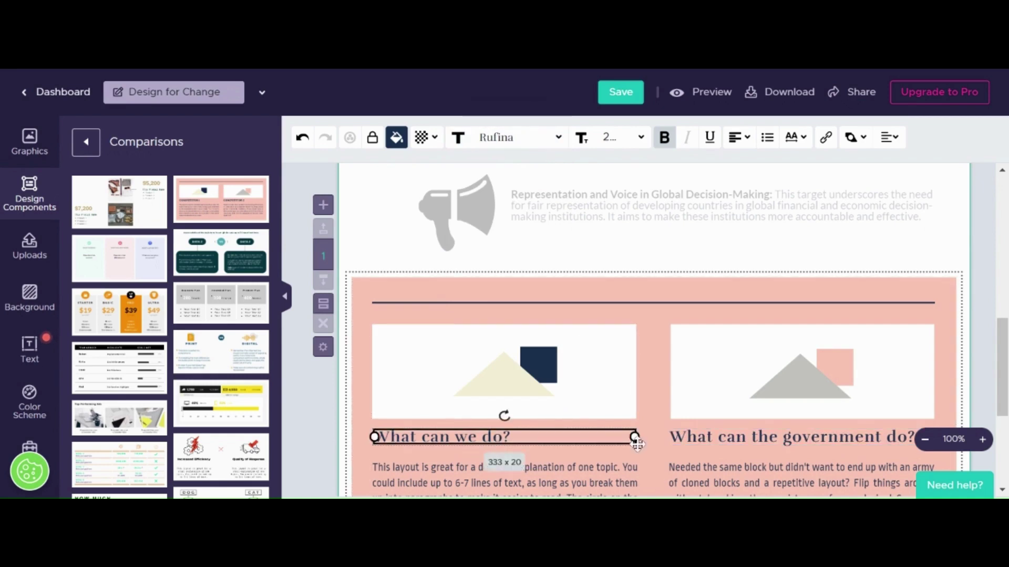
{"action": "left_click", "coordinate": [496, 378]}
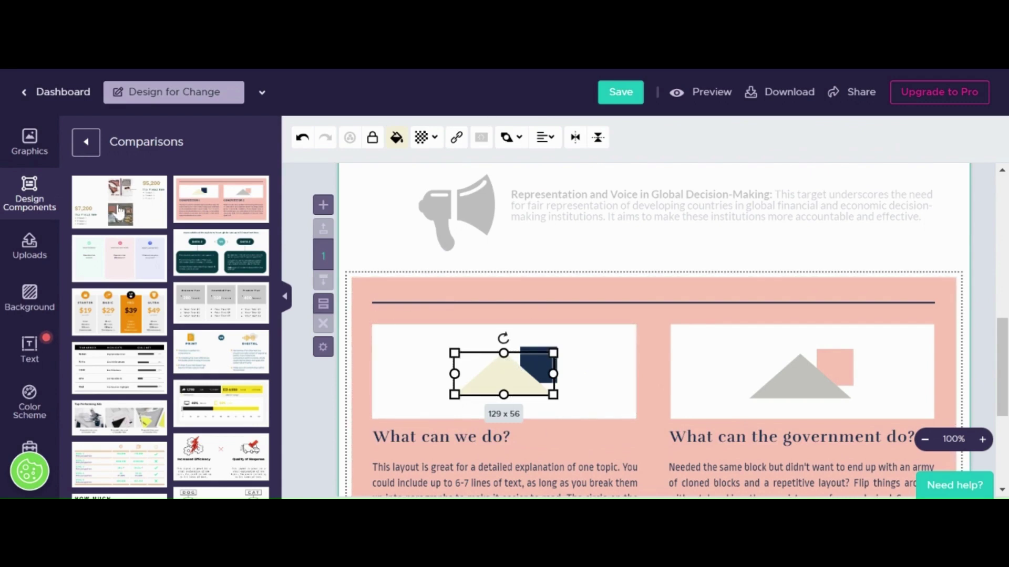
{"action": "right_click", "coordinate": [524, 385]}
{"action": "left_click", "coordinate": [551, 367]}
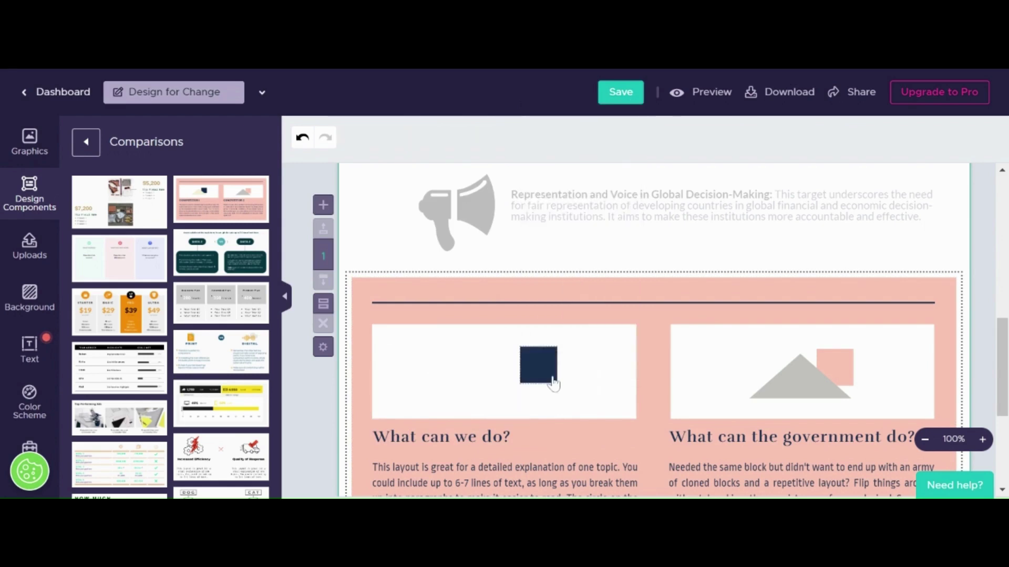
{"action": "right_click", "coordinate": [542, 364]}
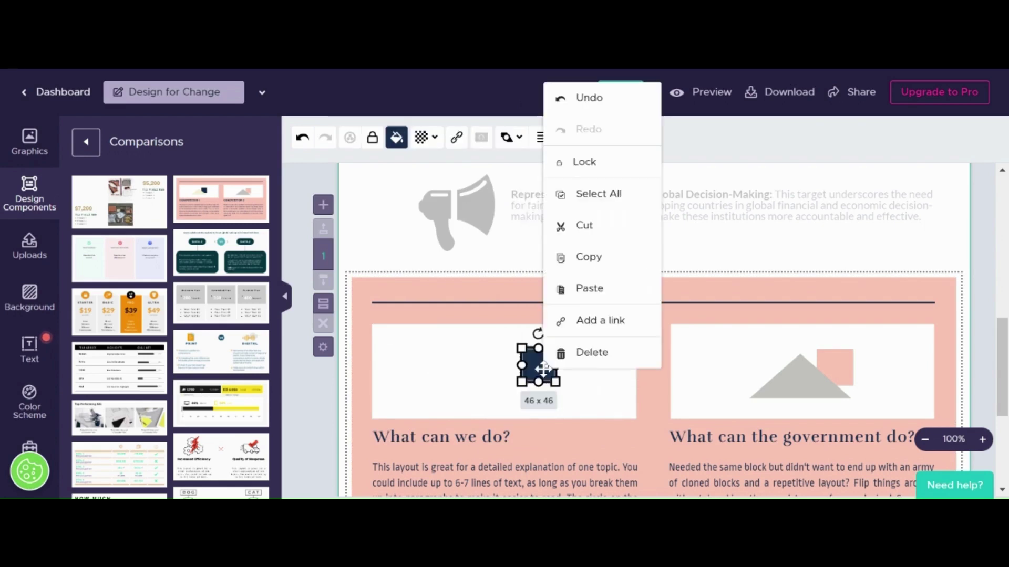
{"action": "left_click", "coordinate": [587, 356]}
{"action": "left_click", "coordinate": [490, 345]}
{"action": "right_click", "coordinate": [492, 346]}
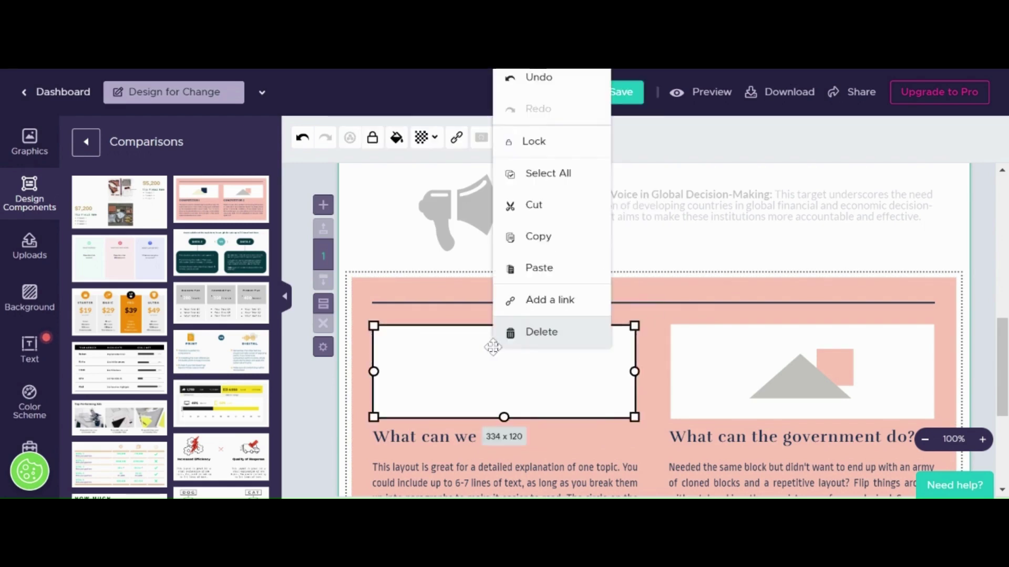
{"action": "left_click", "coordinate": [531, 336]}
Delete the white box and grey triangle above the "What can the government do?" heading
{"action": "left_click", "coordinate": [738, 373]}
{"action": "right_click", "coordinate": [740, 375]}
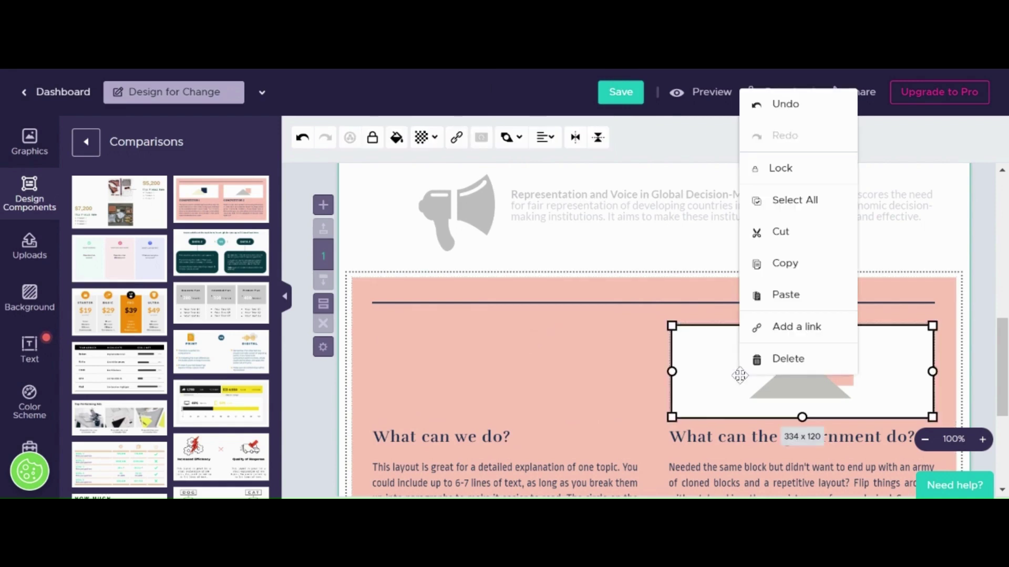
{"action": "left_click", "coordinate": [762, 362]}
{"action": "left_click", "coordinate": [779, 369]}
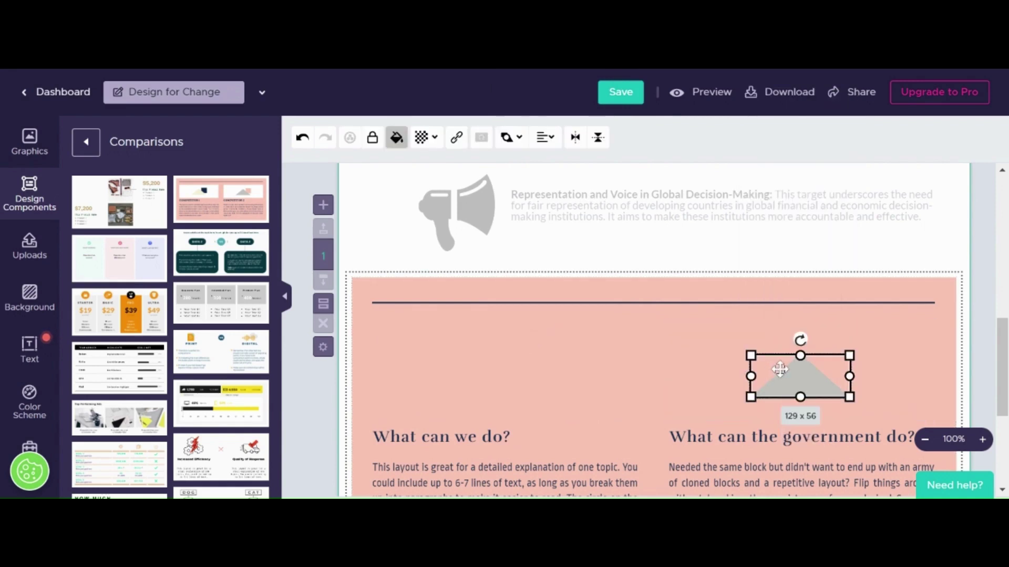
{"action": "right_click", "coordinate": [780, 369]}
{"action": "left_click", "coordinate": [820, 352]}
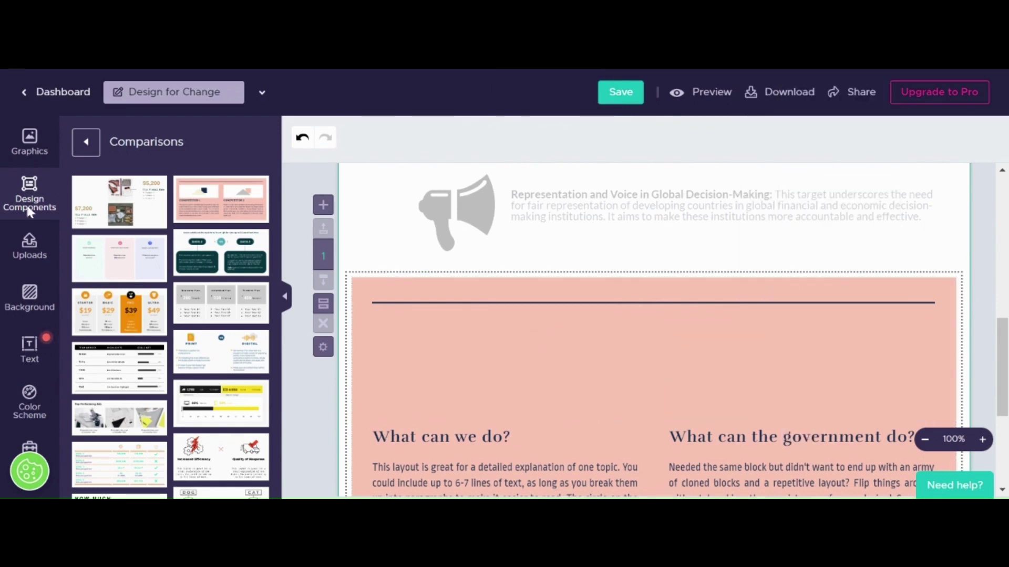
Search the shapes and icons library for "person"
{"action": "left_click", "coordinate": [20, 153]}
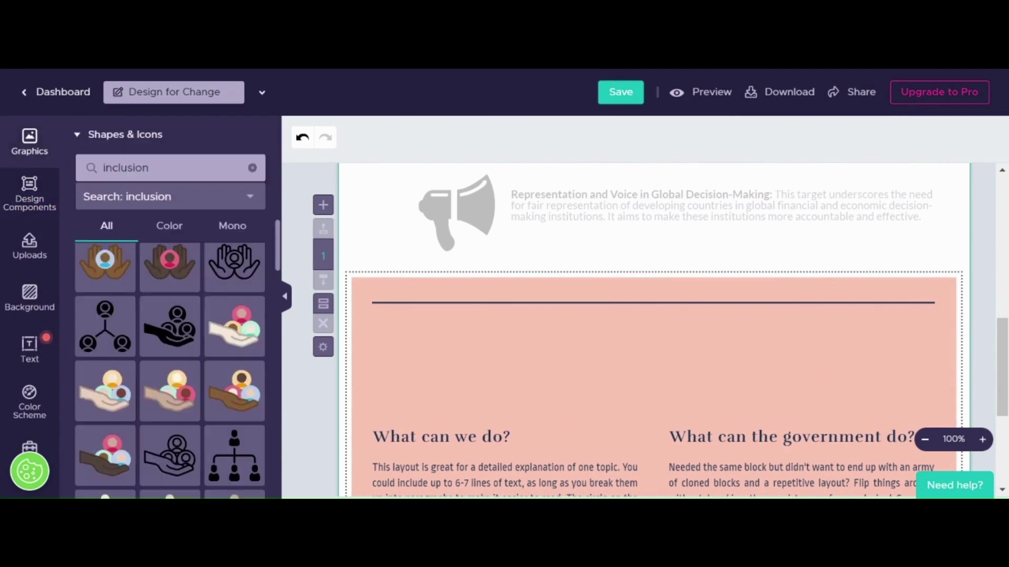
{"action": "double_click", "coordinate": [126, 168]}
{"action": "key", "text": "BackSpace"}
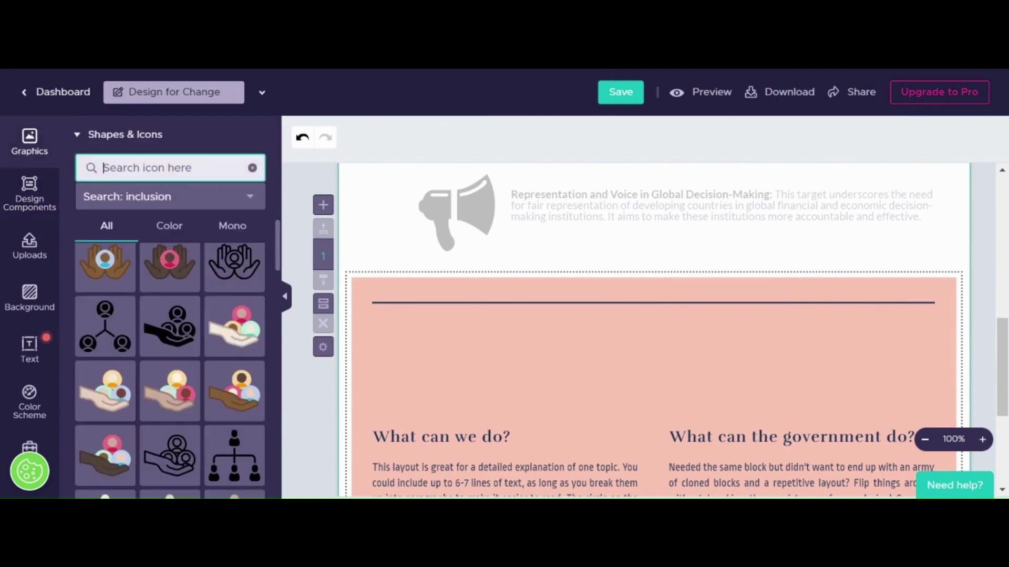
{"action": "type", "text": "image"}
{"action": "key", "text": "BackSpace"}
{"action": "key", "text": "BackSpace"}
{"action": "key", "text": "BackSpace"}
{"action": "key", "text": "BackSpace"}
{"action": "key", "text": "BackSpace"}
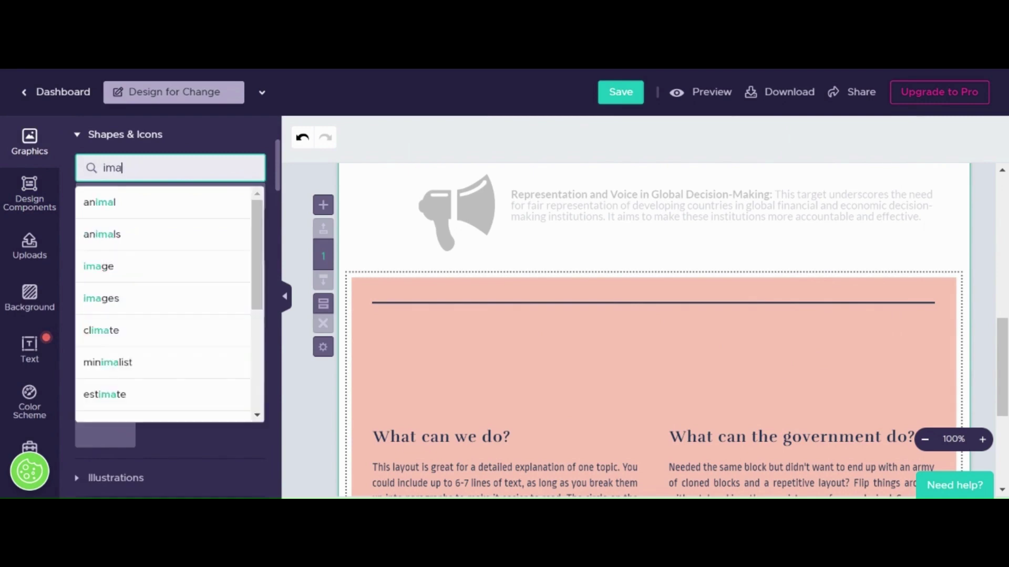
{"action": "type", "text": "person"}
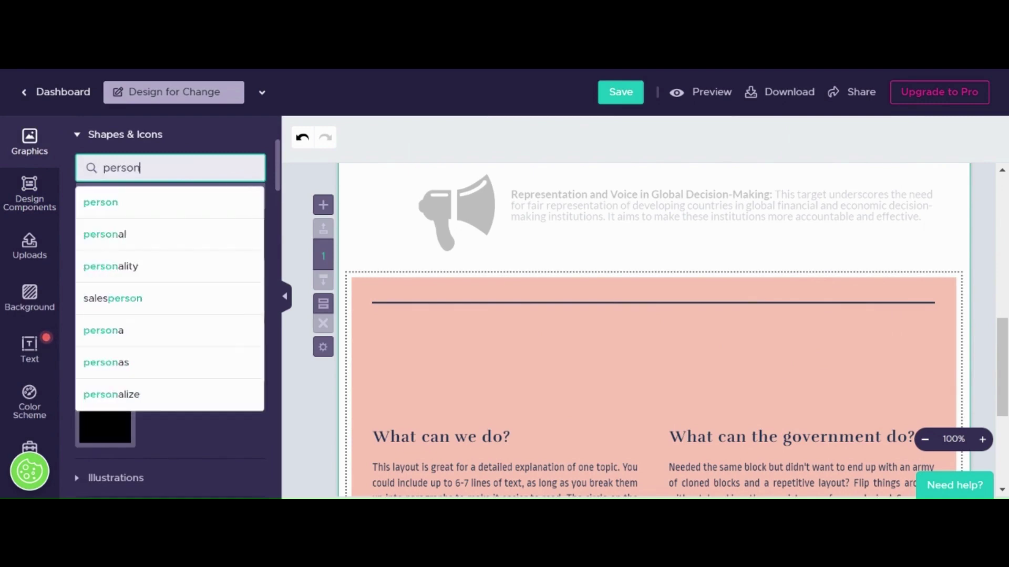
{"action": "key", "text": "Return"}
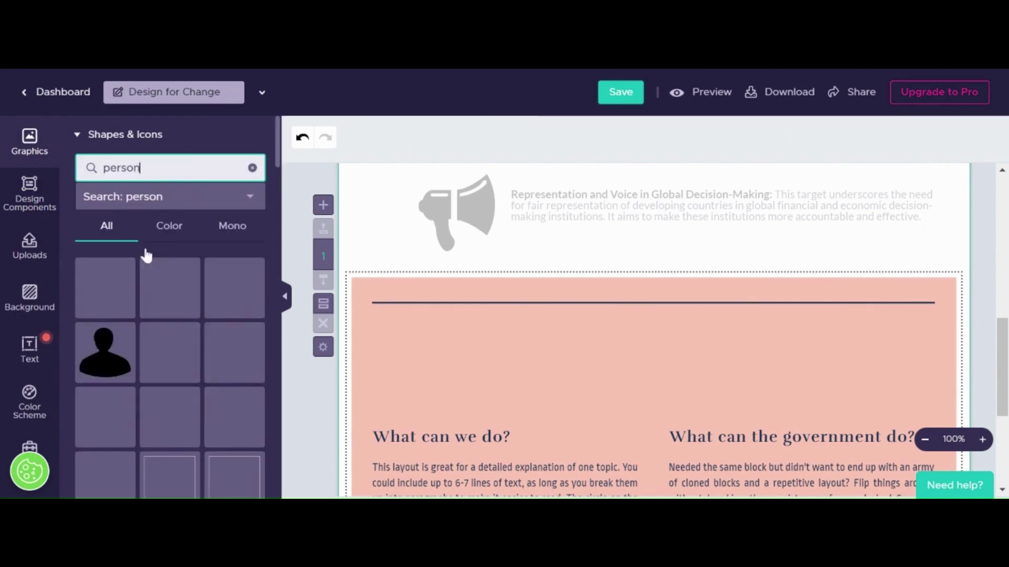
Insert the plain black standing-person icon and place it above the "What can we do?" heading
{"action": "scroll", "coordinate": [223, 316], "scroll_direction": "down", "scroll_amount": 3}
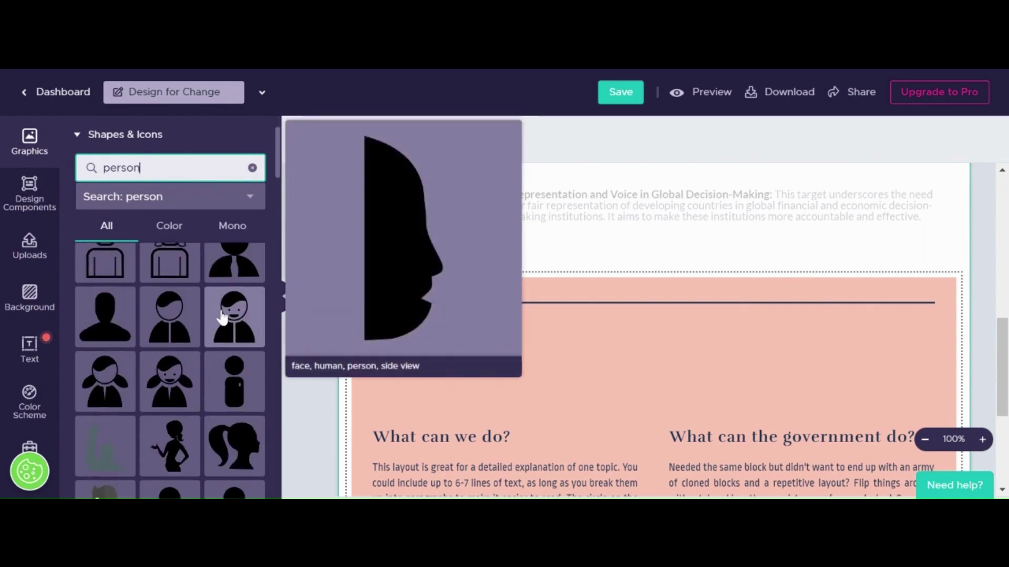
{"action": "left_click", "coordinate": [232, 379]}
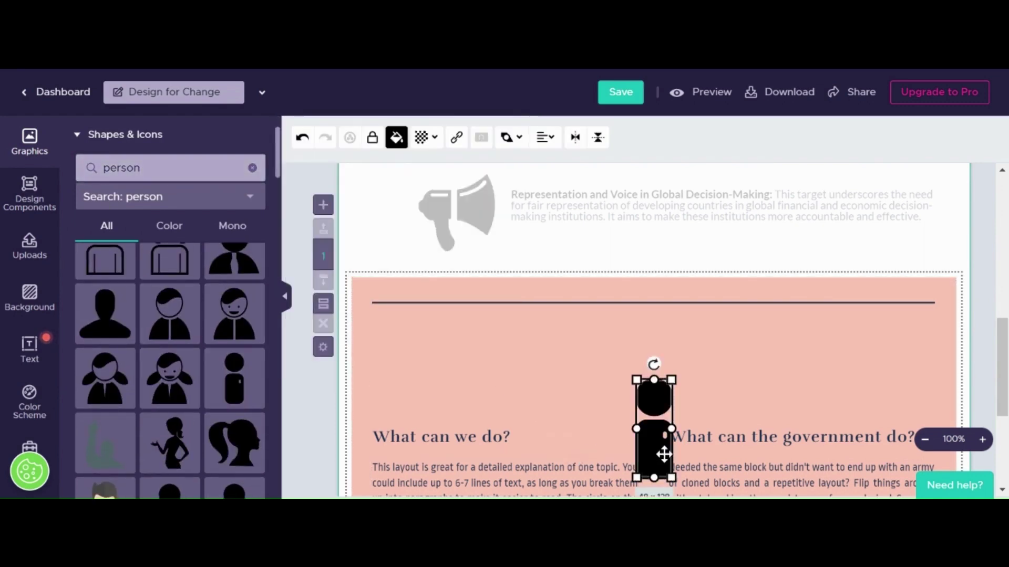
{"action": "left_click_drag", "start_coordinate": [662, 452], "coordinate": [443, 381]}
{"action": "left_click", "coordinate": [503, 389]}
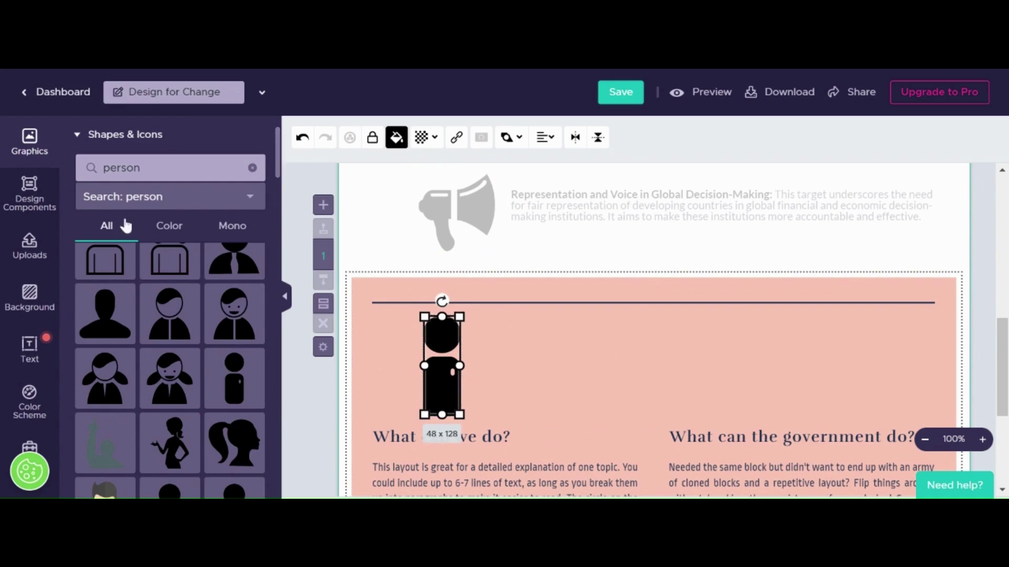
Search the icon library for "government" and look through the matching icons
{"action": "left_click", "coordinate": [253, 168]}
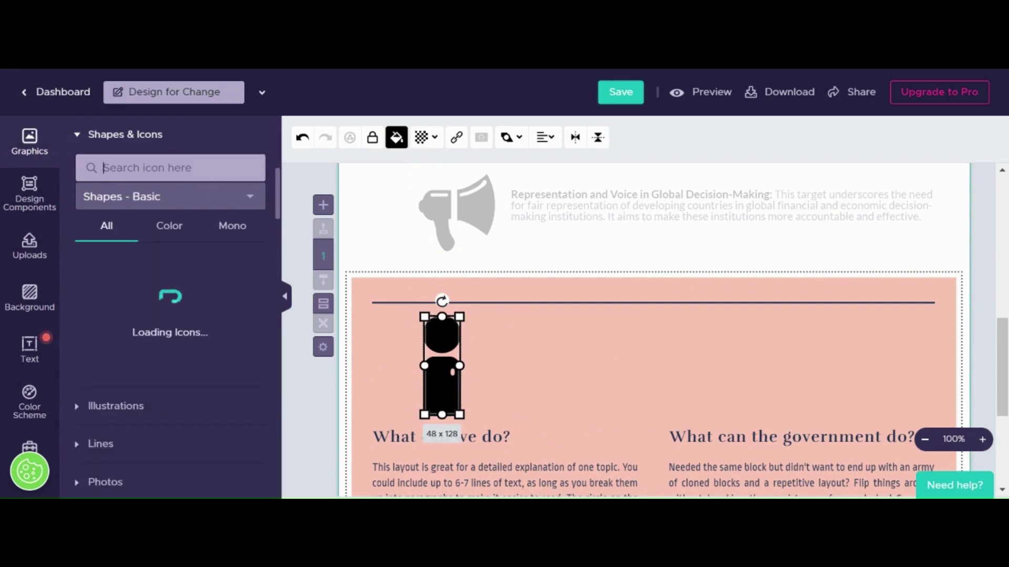
{"action": "type", "text": "g"}
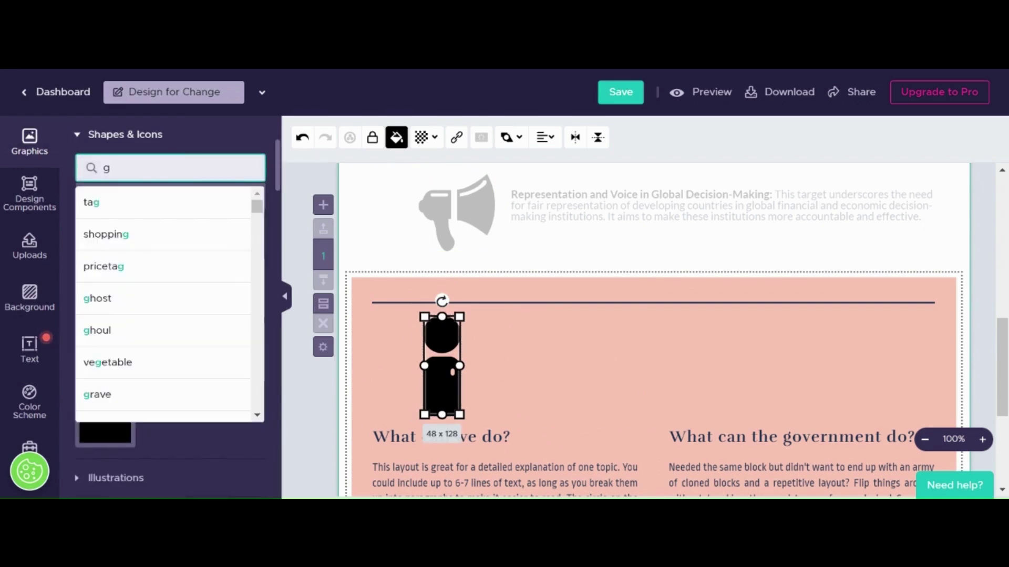
{"action": "type", "text": "overnment"}
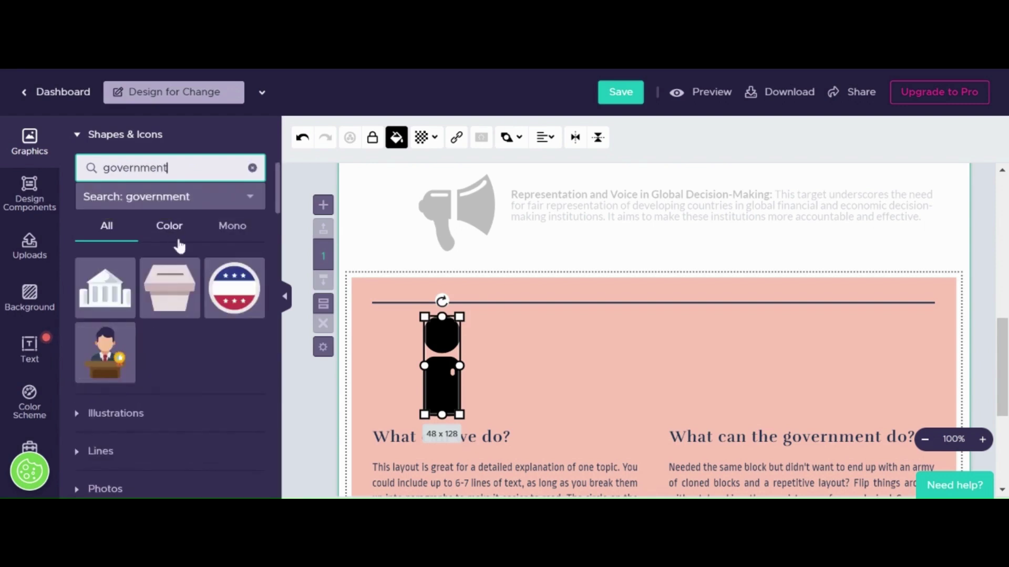
{"action": "scroll", "coordinate": [179, 246], "scroll_direction": "down", "scroll_amount": 1}
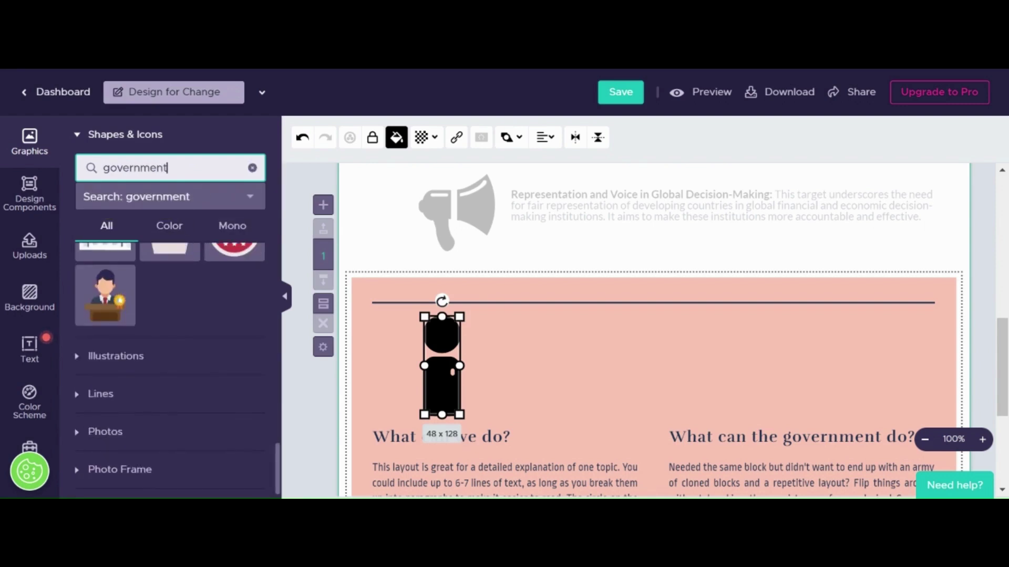
{"action": "scroll", "coordinate": [189, 284], "scroll_direction": "up", "scroll_amount": 1}
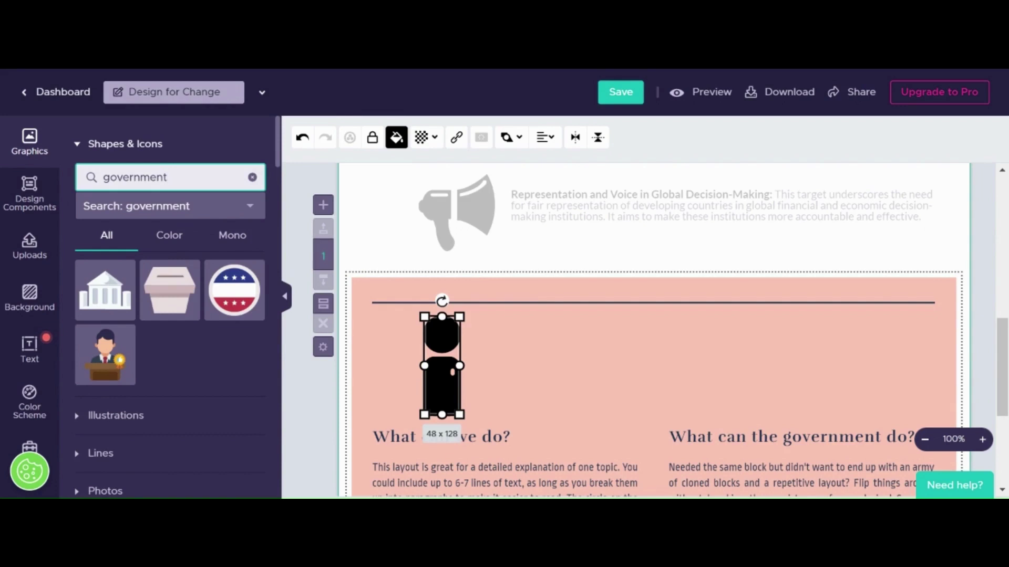
Try a search for "politicians" in the icon library and clear the search term
{"action": "key", "text": "BackSpace"}
{"action": "key", "text": "BackSpace"}
{"action": "key", "text": "BackSpace"}
{"action": "key", "text": "BackSpace"}
{"action": "key", "text": "BackSpace"}
{"action": "key", "text": "BackSpace"}
{"action": "key", "text": "BackSpace"}
{"action": "key", "text": "BackSpace"}
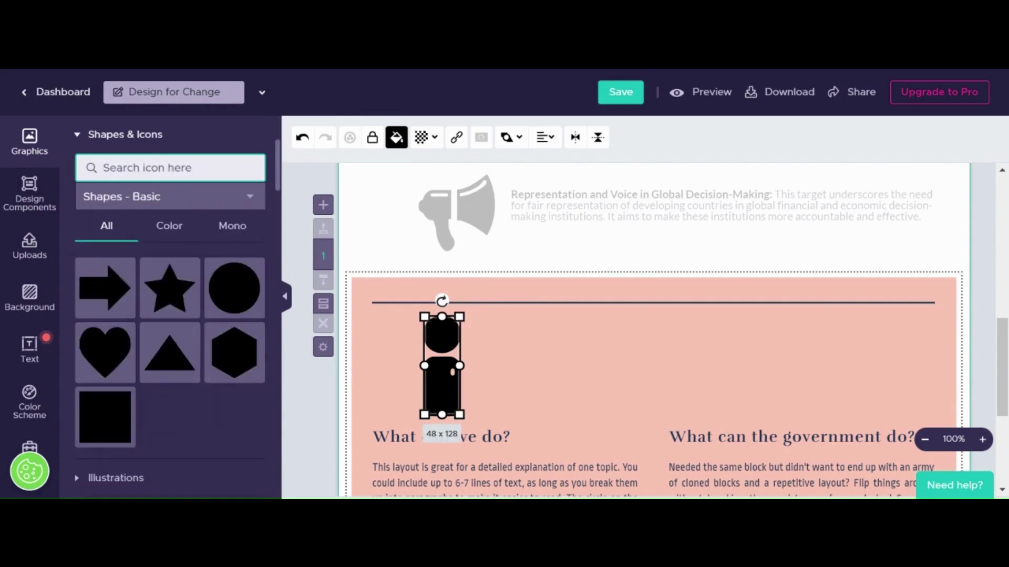
{"action": "type", "text": "politic"}
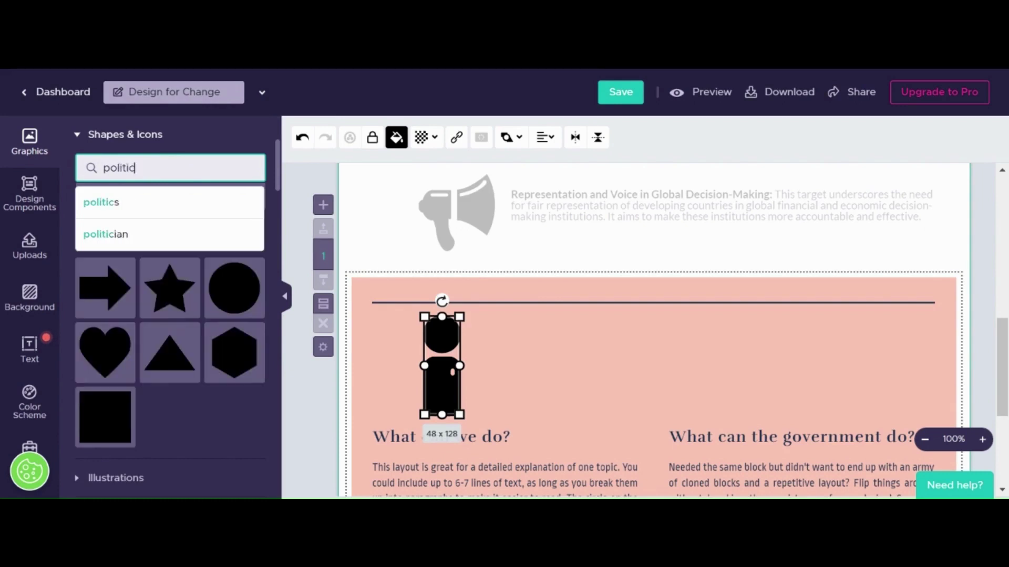
{"action": "type", "text": "ians"}
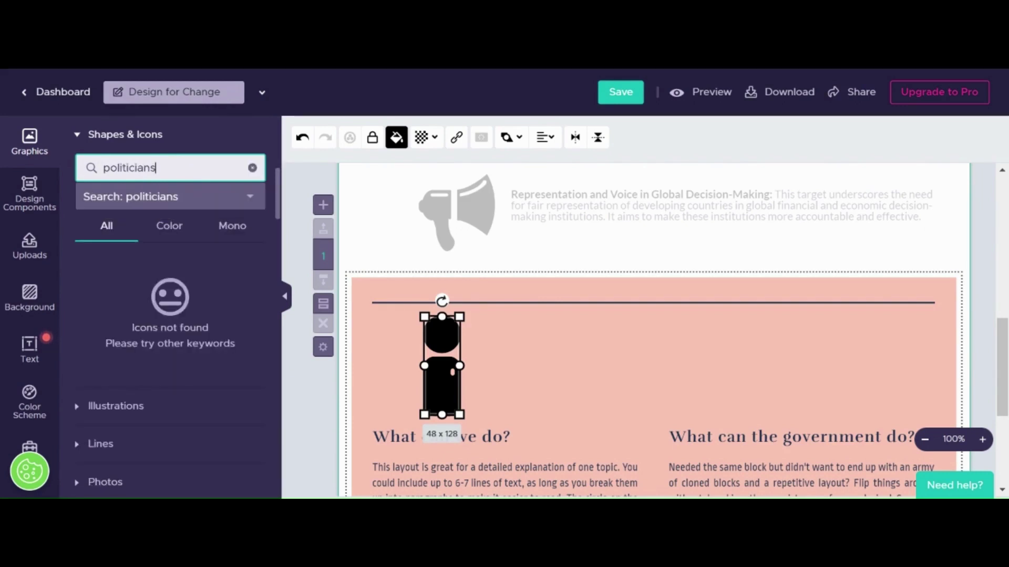
{"action": "key", "text": "BackSpace"}
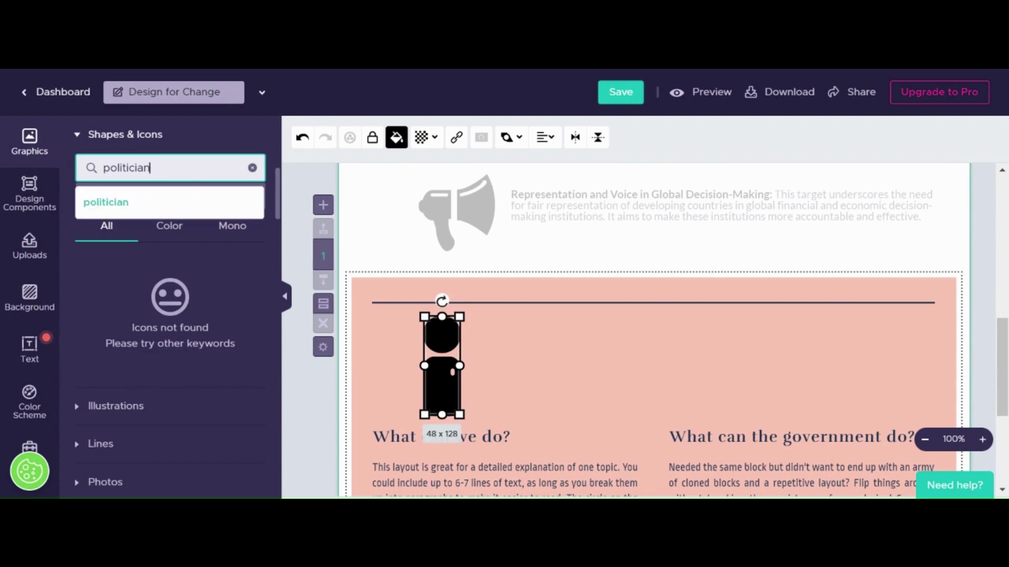
{"action": "key", "text": "BackSpace"}
{"action": "key", "text": "BackSpace"}
{"action": "key", "text": "BackSpace"}
{"action": "key", "text": "BackSpace"}
{"action": "key", "text": "BackSpace"}
{"action": "key", "text": "BackSpace"}
{"action": "key", "text": "BackSpace"}
{"action": "key", "text": "BackSpace"}
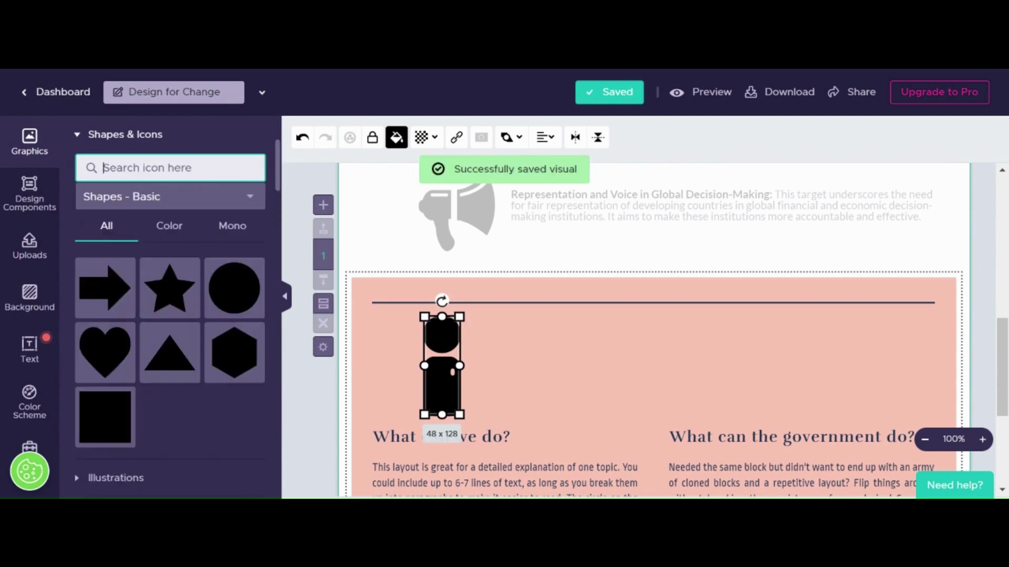
Search icons for "government" and place the man-at-podium icon above the "What can the government do?" heading
{"action": "type", "text": "government"}
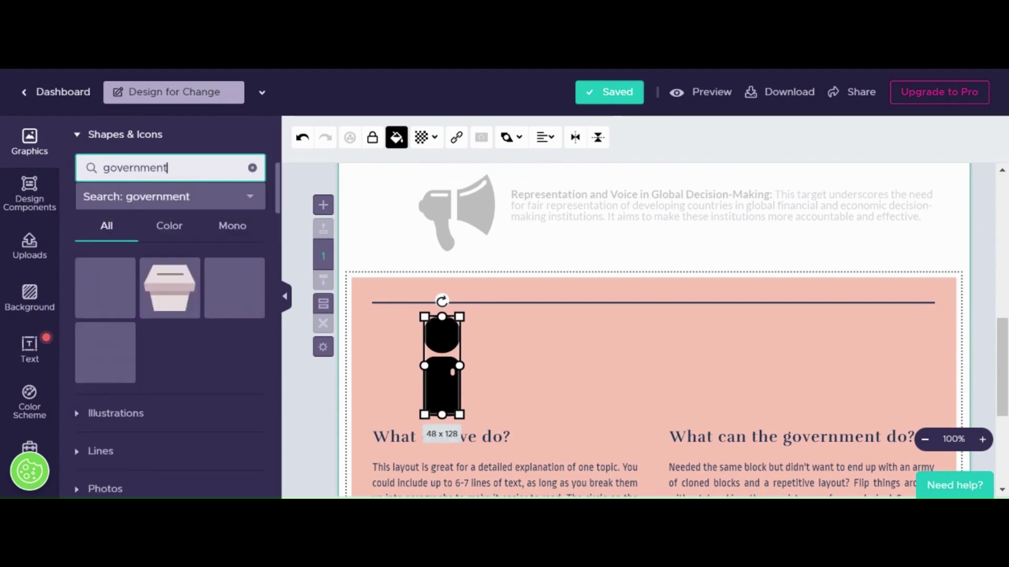
{"action": "left_click", "coordinate": [104, 352]}
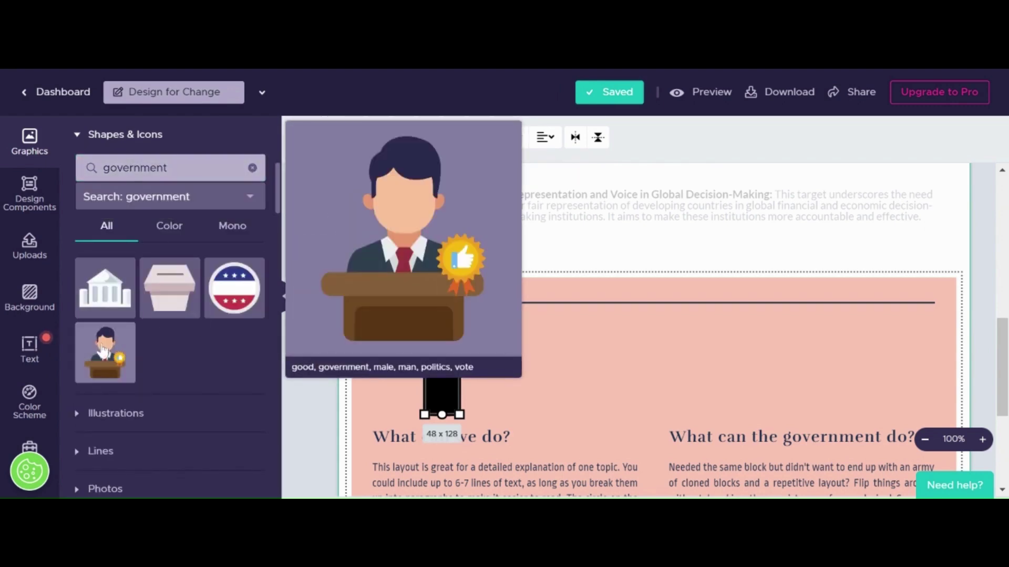
{"action": "left_click_drag", "start_coordinate": [647, 416], "coordinate": [798, 355]}
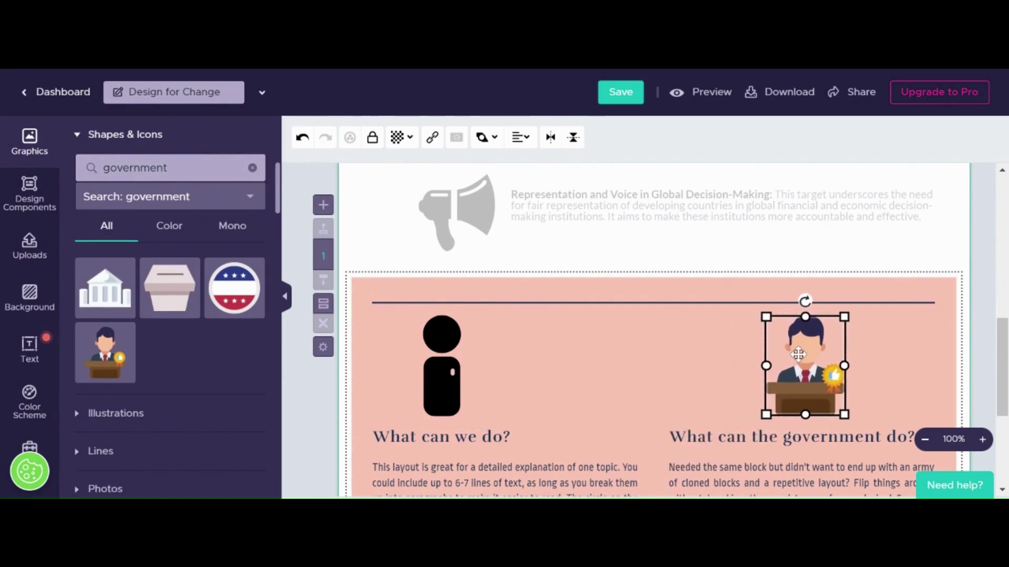
{"action": "left_click", "coordinate": [671, 367]}
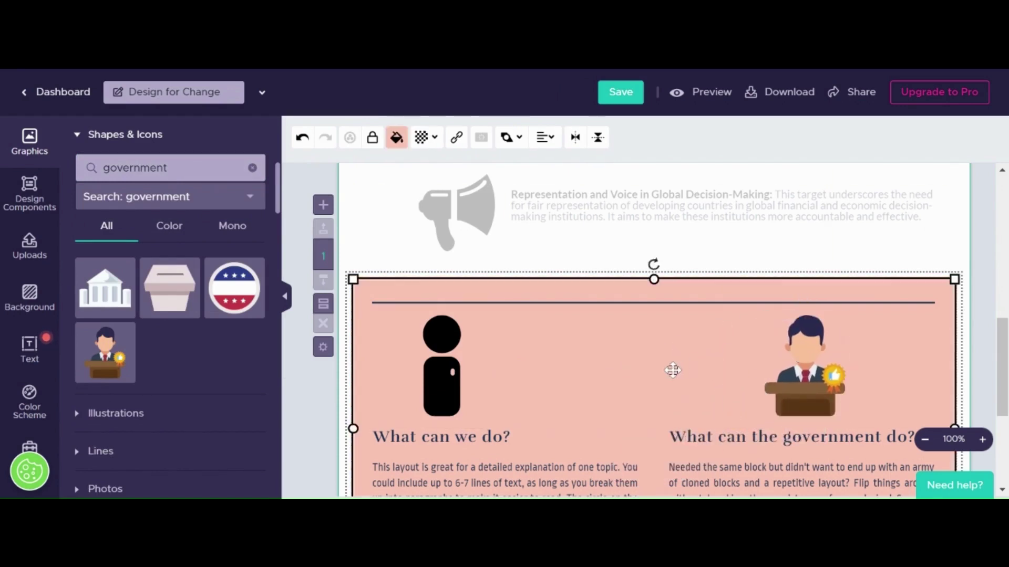
Delete the placeholder paragraph under the "What can we do?" heading
{"action": "scroll", "coordinate": [671, 367], "scroll_direction": "down", "scroll_amount": 3}
{"action": "scroll", "coordinate": [671, 368], "scroll_direction": "up", "scroll_amount": 1}
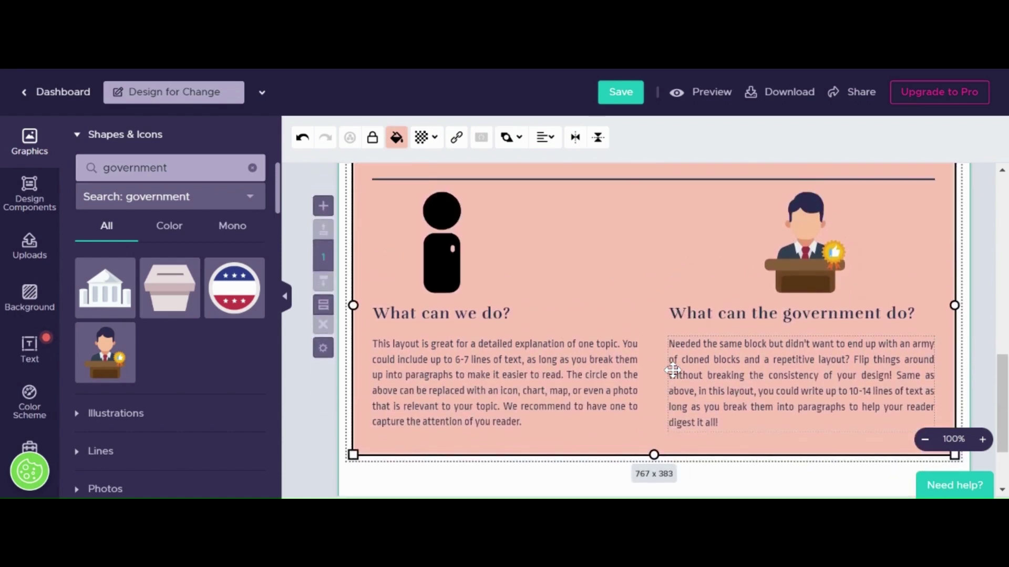
{"action": "left_click", "coordinate": [533, 381]}
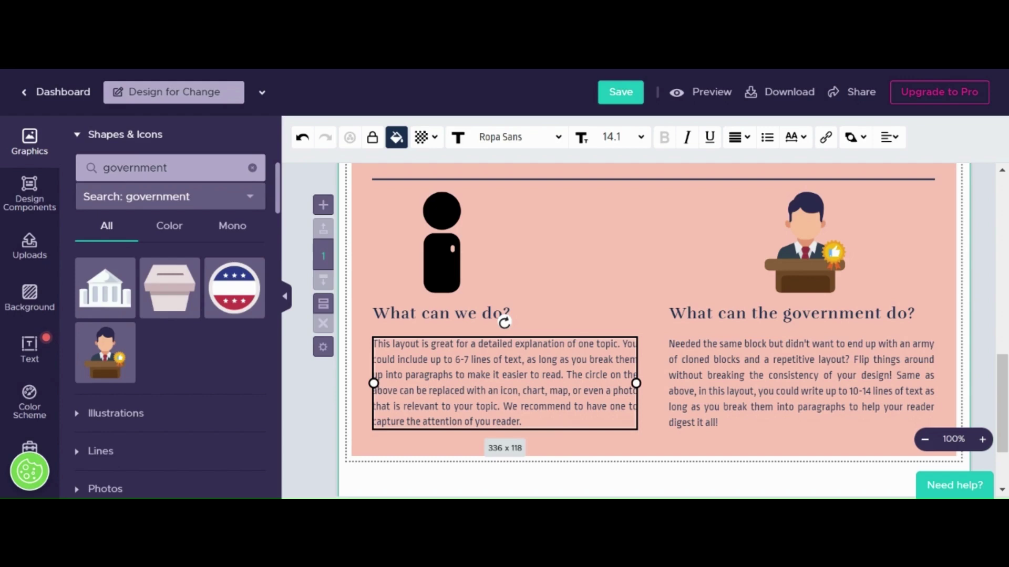
{"action": "right_click", "coordinate": [547, 338]}
{"action": "left_click", "coordinate": [581, 323]}
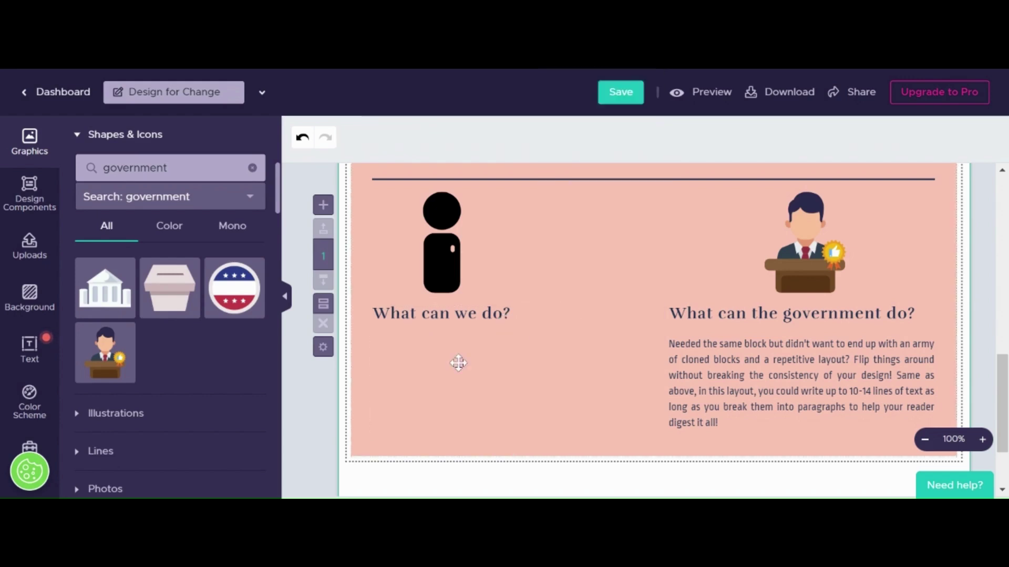
Paste the copied bulleted list of personal actions and move it within the pink block's "What can we do?" column
{"action": "left_click", "coordinate": [458, 363]}
{"action": "left_click", "coordinate": [461, 363]}
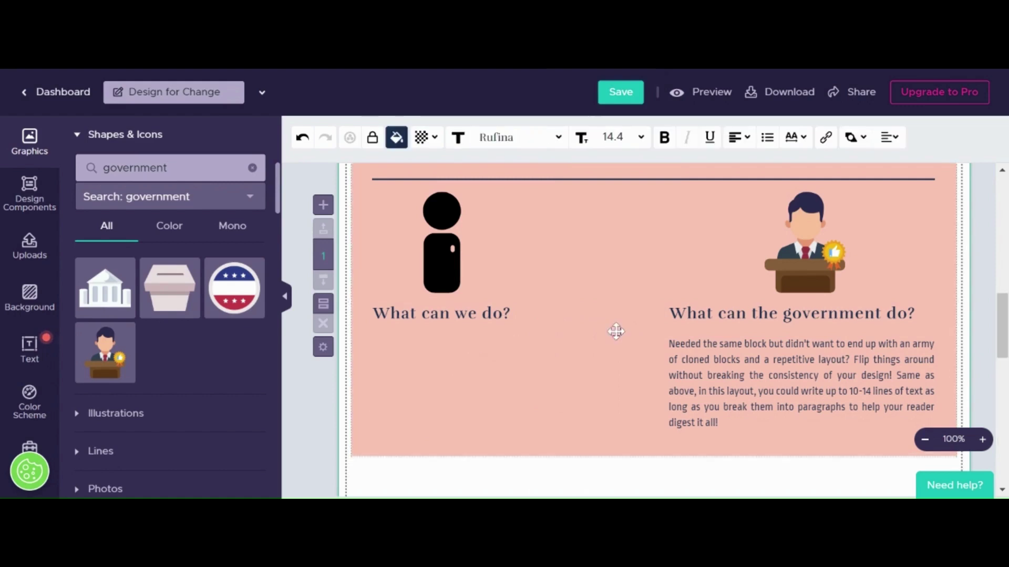
{"action": "scroll", "coordinate": [615, 331], "scroll_direction": "up", "scroll_amount": 3}
{"action": "scroll", "coordinate": [616, 331], "scroll_direction": "down", "scroll_amount": 4}
{"action": "right_click", "coordinate": [428, 315]}
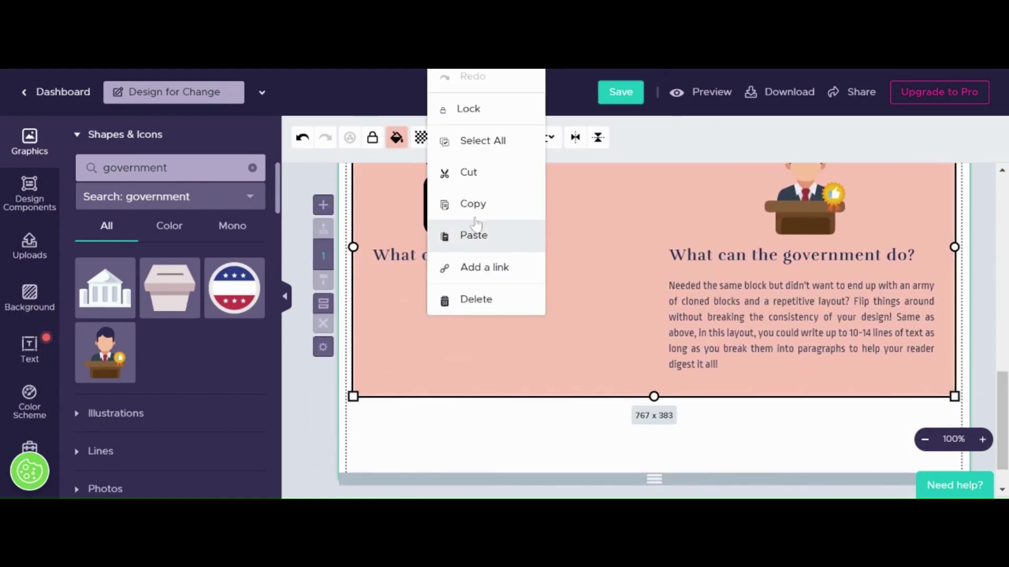
{"action": "left_click", "coordinate": [489, 236]}
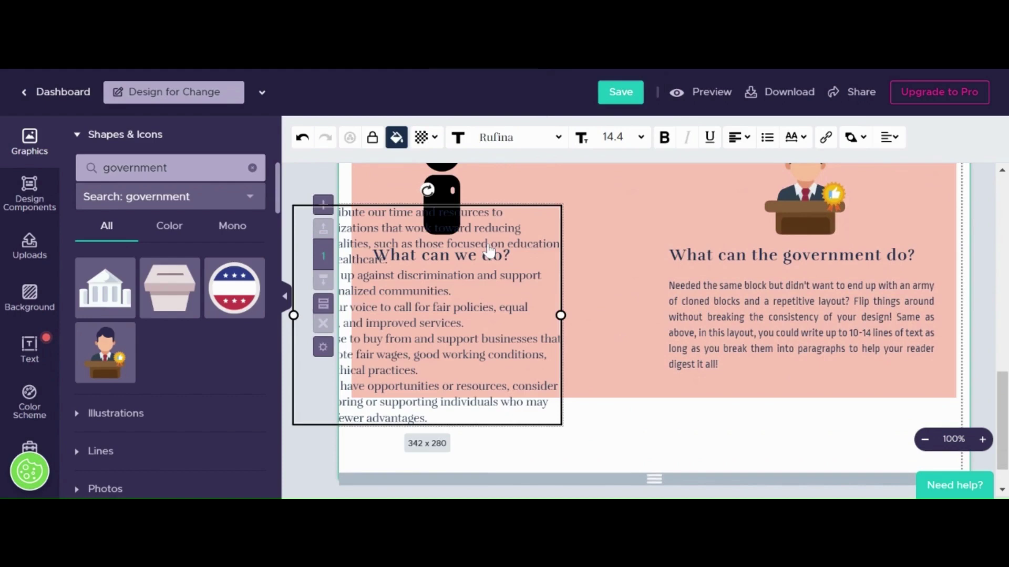
{"action": "left_click", "coordinate": [608, 342]}
{"action": "left_click_drag", "start_coordinate": [461, 331], "coordinate": [522, 298]}
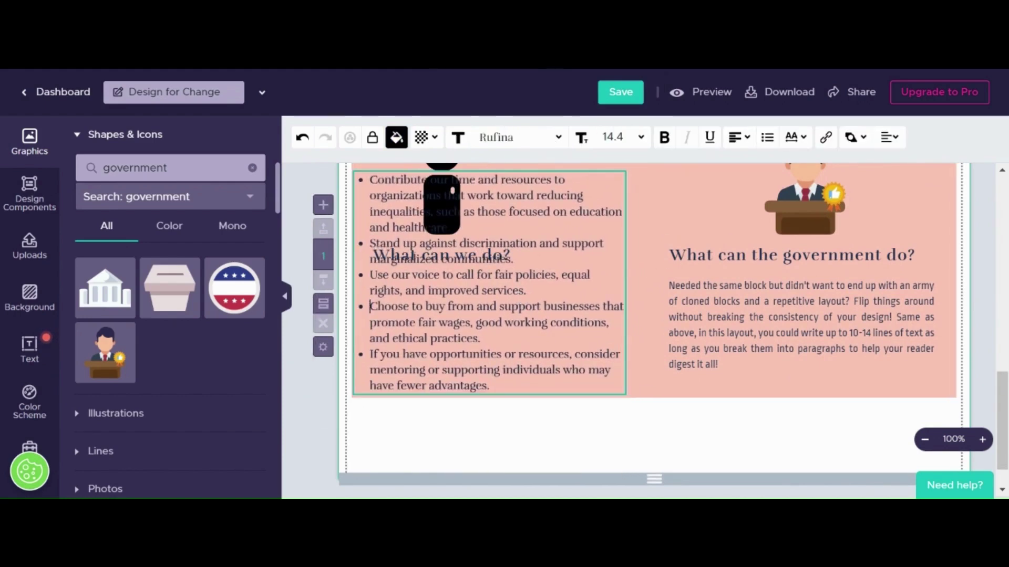
Extend the pink background downward to about 767 x 473 and move the bulleted list directly under "What can we do?"
{"action": "left_click", "coordinate": [645, 394]}
{"action": "left_click_drag", "start_coordinate": [661, 419], "coordinate": [663, 467]}
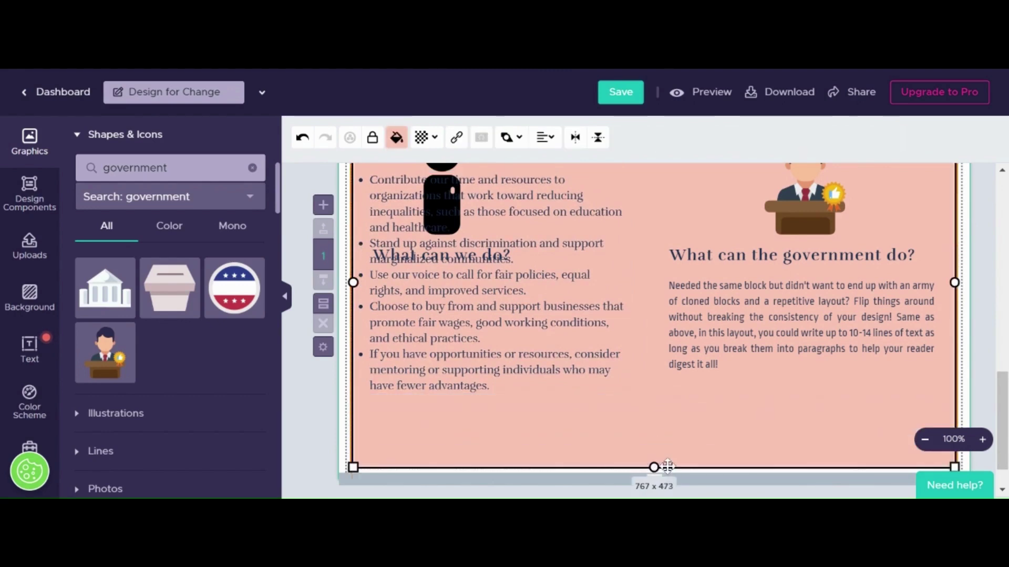
{"action": "left_click_drag", "start_coordinate": [543, 341], "coordinate": [552, 437]}
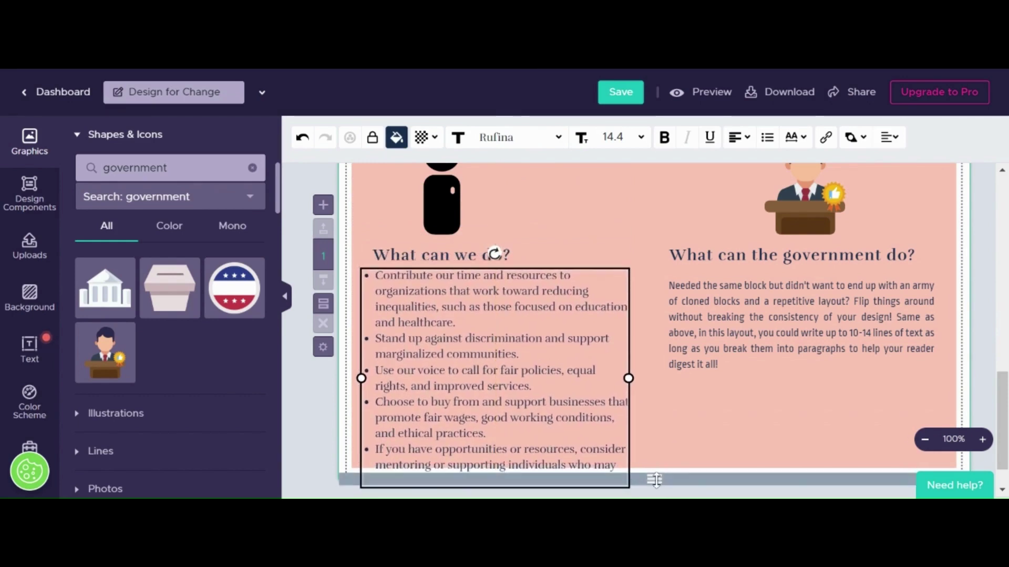
Lengthen the page and the pink background beyond the end of the bulleted list, and nudge the list slightly away from its heading
{"action": "left_click_drag", "start_coordinate": [655, 479], "coordinate": [655, 494]}
{"action": "left_click", "coordinate": [654, 333]}
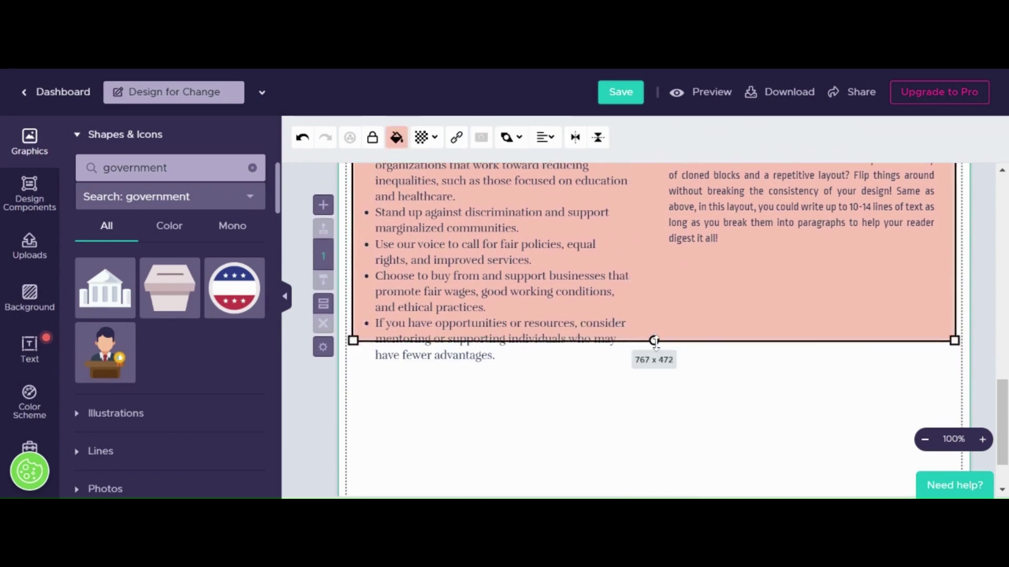
{"action": "left_click_drag", "start_coordinate": [654, 340], "coordinate": [664, 418]}
{"action": "scroll", "coordinate": [650, 237], "scroll_direction": "up", "scroll_amount": 3}
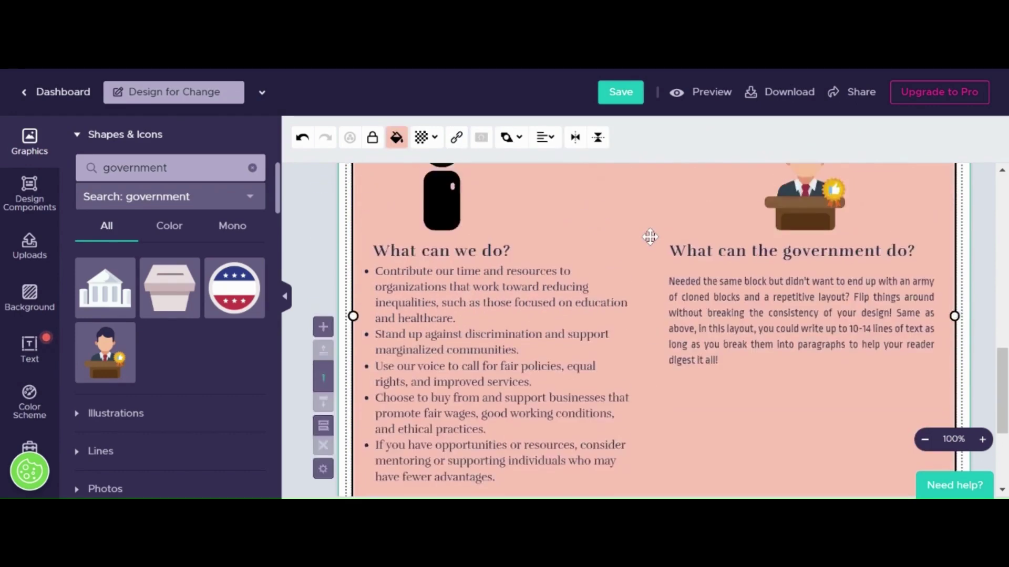
{"action": "left_click_drag", "start_coordinate": [495, 341], "coordinate": [499, 351]}
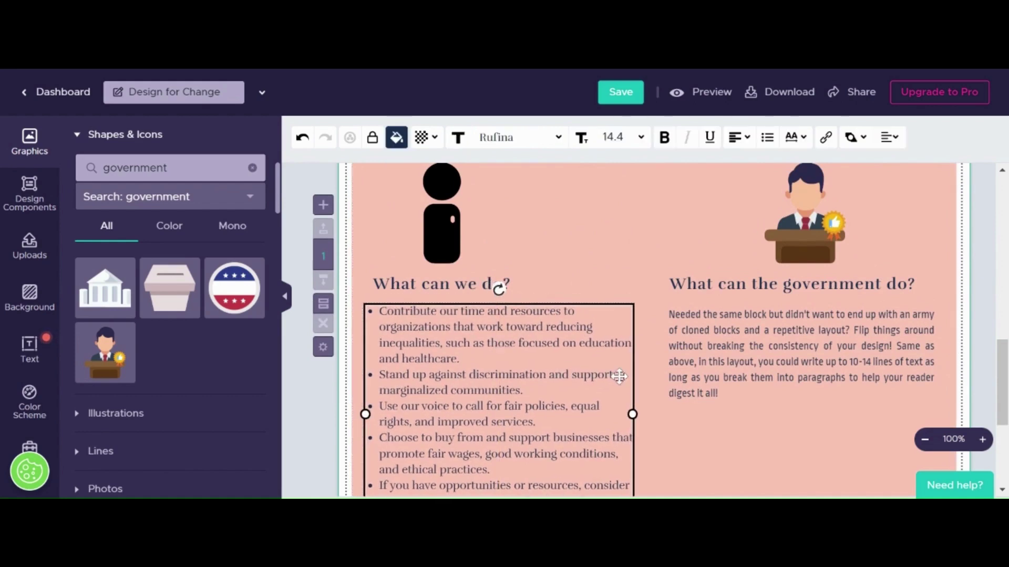
Delete the placeholder paragraph under the "What can the government do?" heading
{"action": "left_click", "coordinate": [723, 349]}
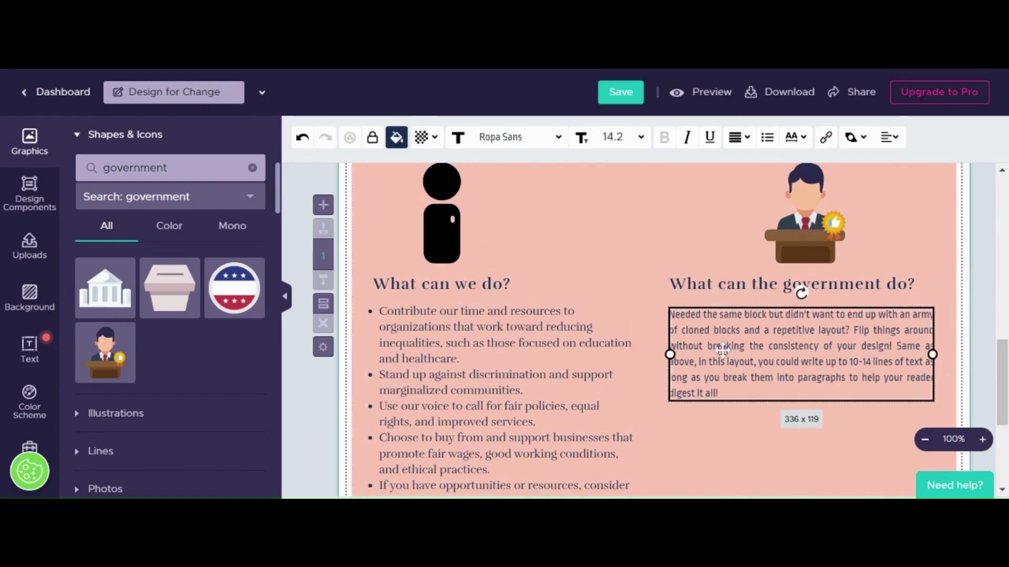
{"action": "right_click", "coordinate": [722, 349]}
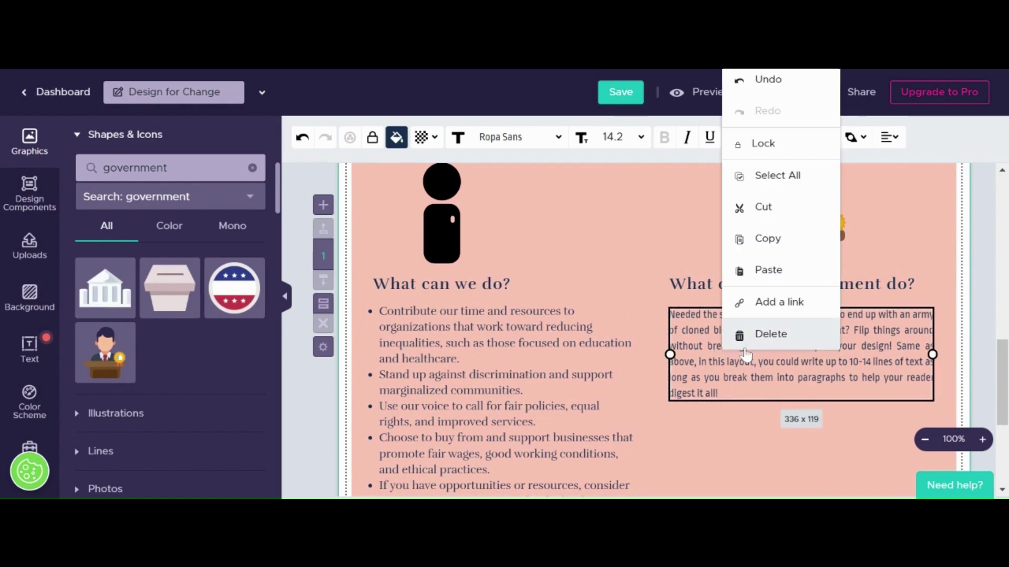
{"action": "left_click", "coordinate": [745, 349]}
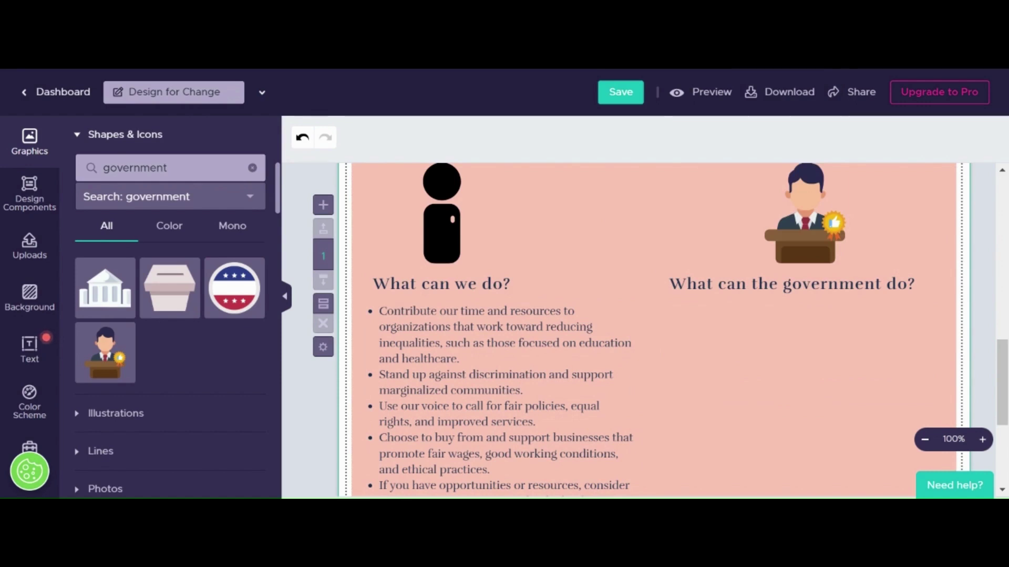
Paste the copied bulleted list of government actions and move it directly under the "What can the government do?" heading
{"action": "right_click", "coordinate": [778, 381]}
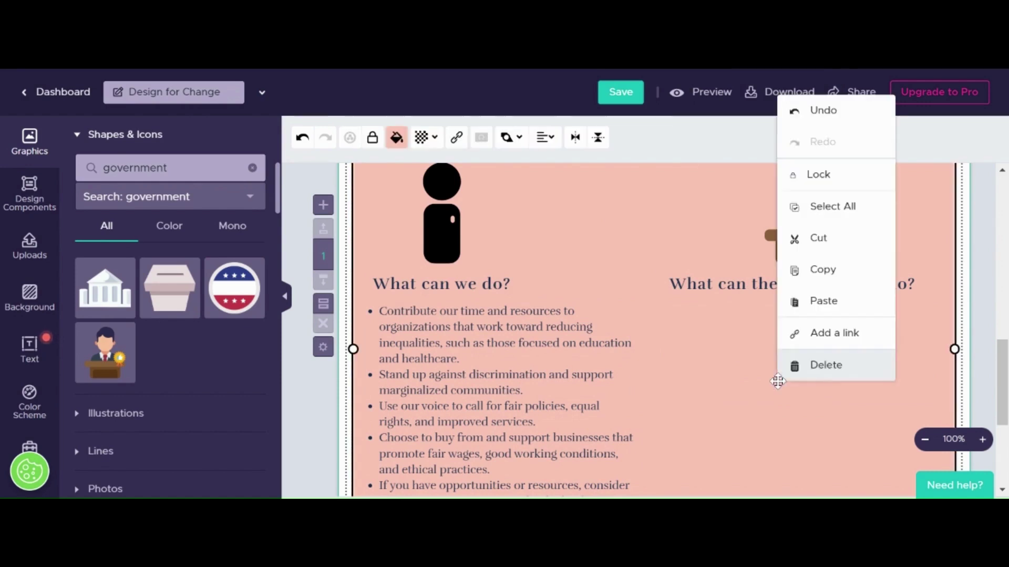
{"action": "left_click", "coordinate": [835, 299]}
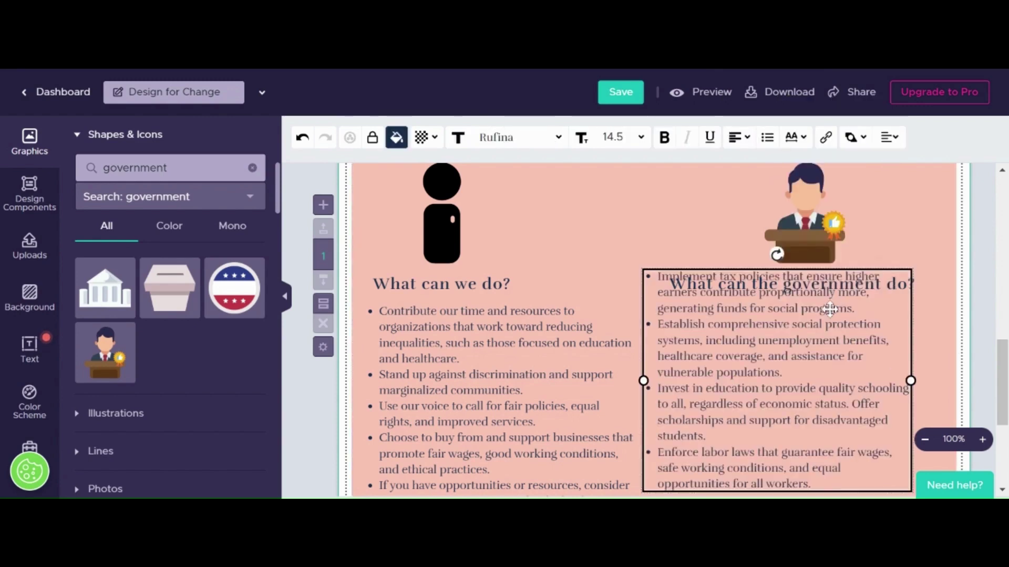
{"action": "left_click_drag", "start_coordinate": [786, 321], "coordinate": [812, 353]}
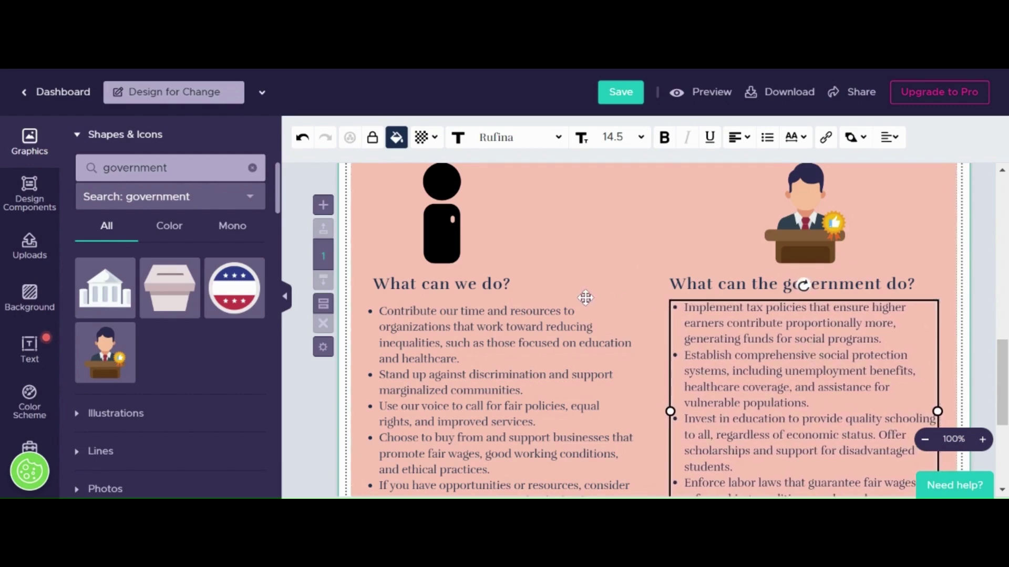
Shorten the page so that it ends just below the pink background block
{"action": "scroll", "coordinate": [585, 297], "scroll_direction": "down", "scroll_amount": 5}
{"action": "left_click", "coordinate": [614, 325]}
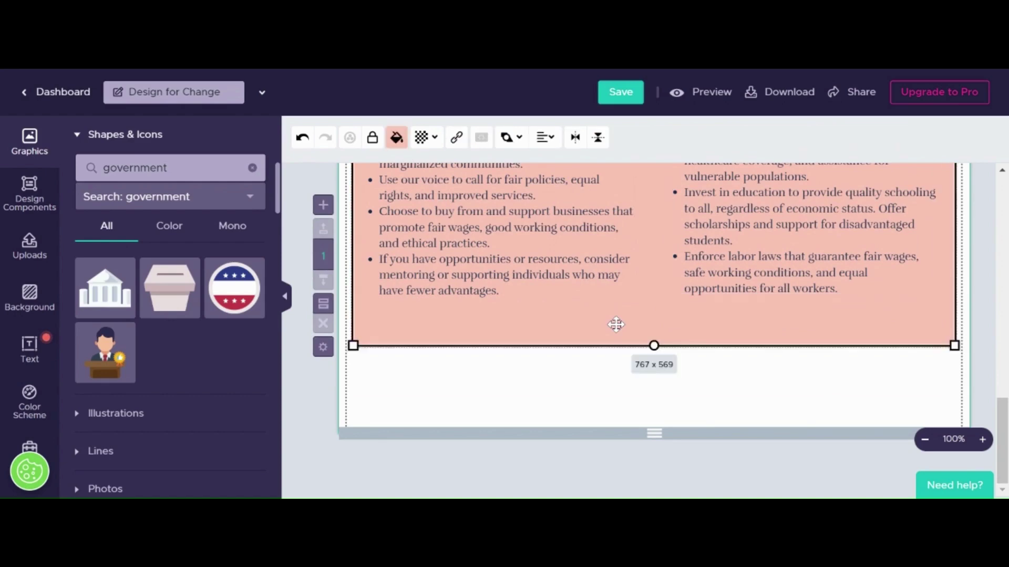
{"action": "scroll", "coordinate": [685, 334], "scroll_direction": "up", "scroll_amount": 6}
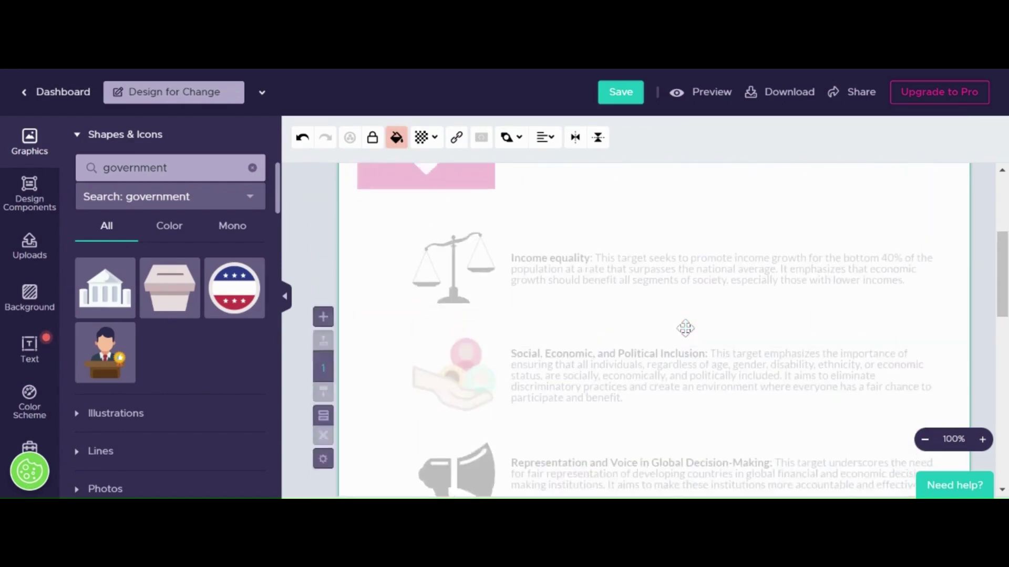
{"action": "scroll", "coordinate": [685, 328], "scroll_direction": "down", "scroll_amount": 4}
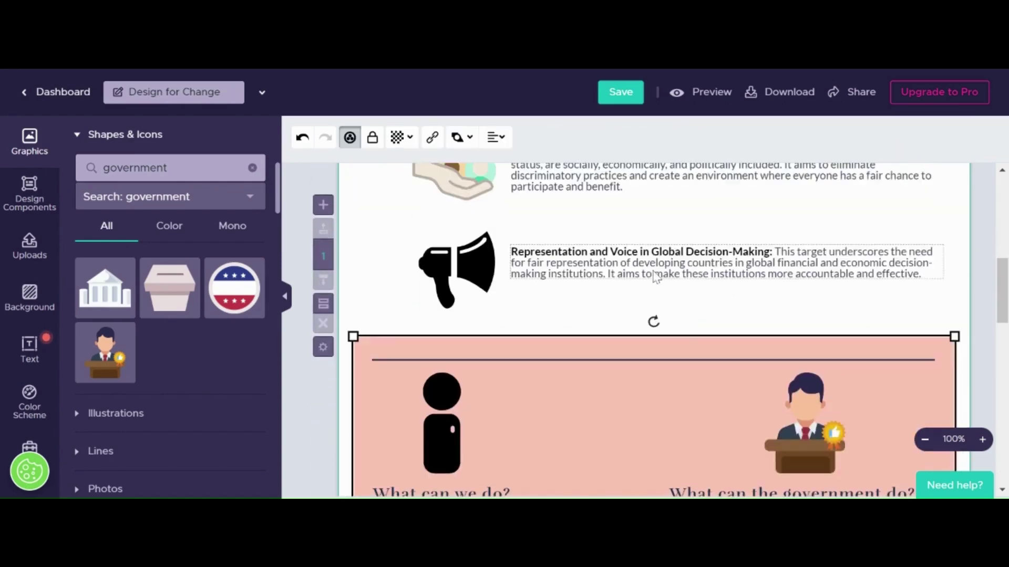
{"action": "scroll", "coordinate": [692, 365], "scroll_direction": "down", "scroll_amount": 5}
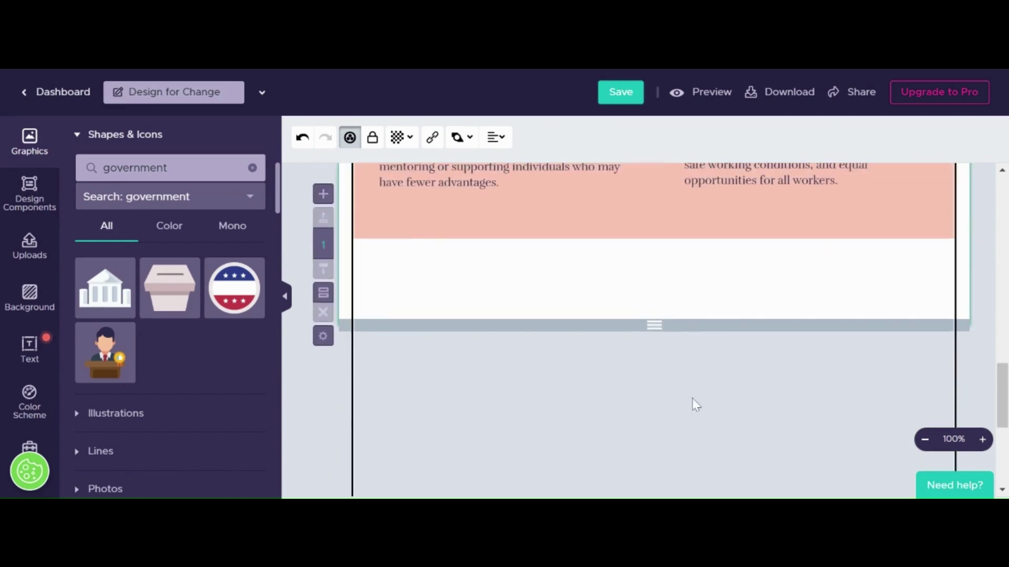
{"action": "left_click_drag", "start_coordinate": [654, 331], "coordinate": [633, 255]}
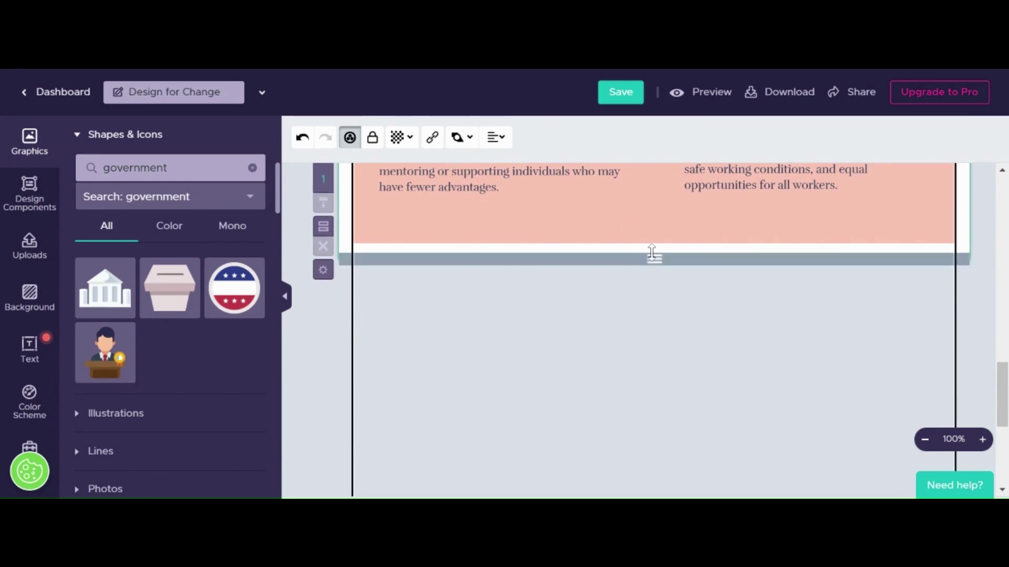
{"action": "scroll", "coordinate": [652, 254], "scroll_direction": "up", "scroll_amount": 10}
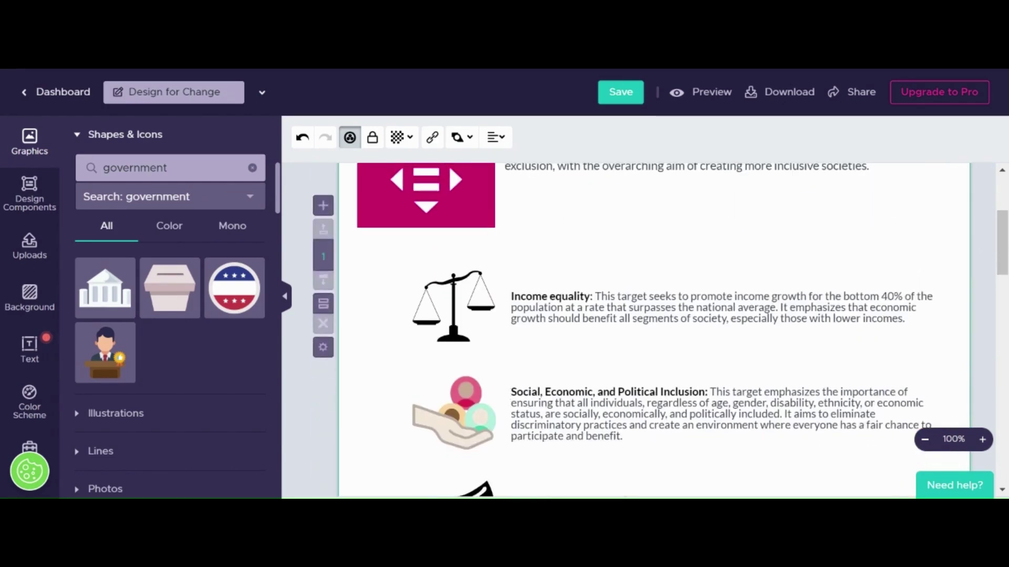
{"action": "scroll", "coordinate": [449, 342], "scroll_direction": "up", "scroll_amount": 3}
{"action": "scroll", "coordinate": [449, 342], "scroll_direction": "down", "scroll_amount": 2}
{"action": "scroll", "coordinate": [449, 342], "scroll_direction": "up", "scroll_amount": 2}
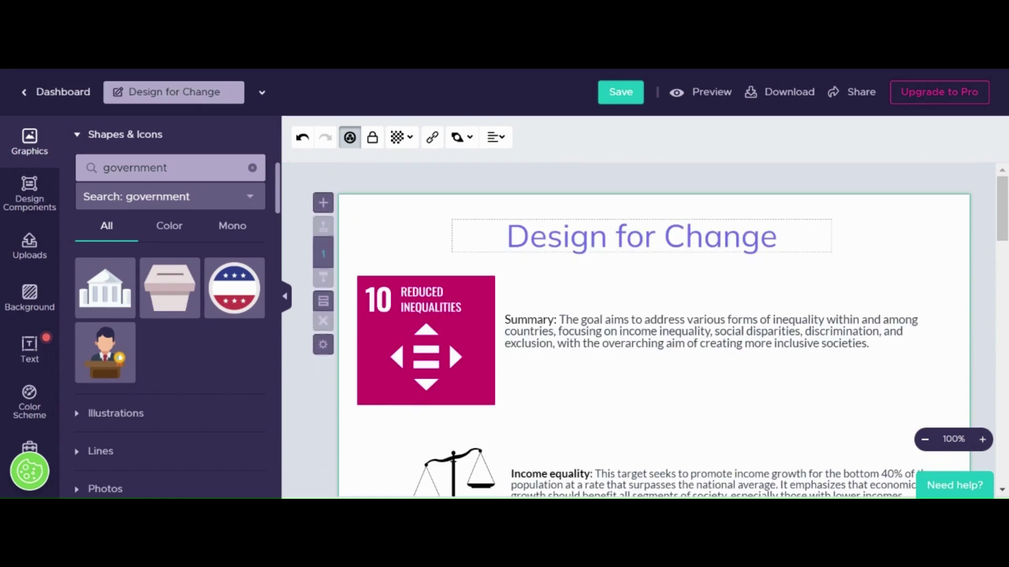